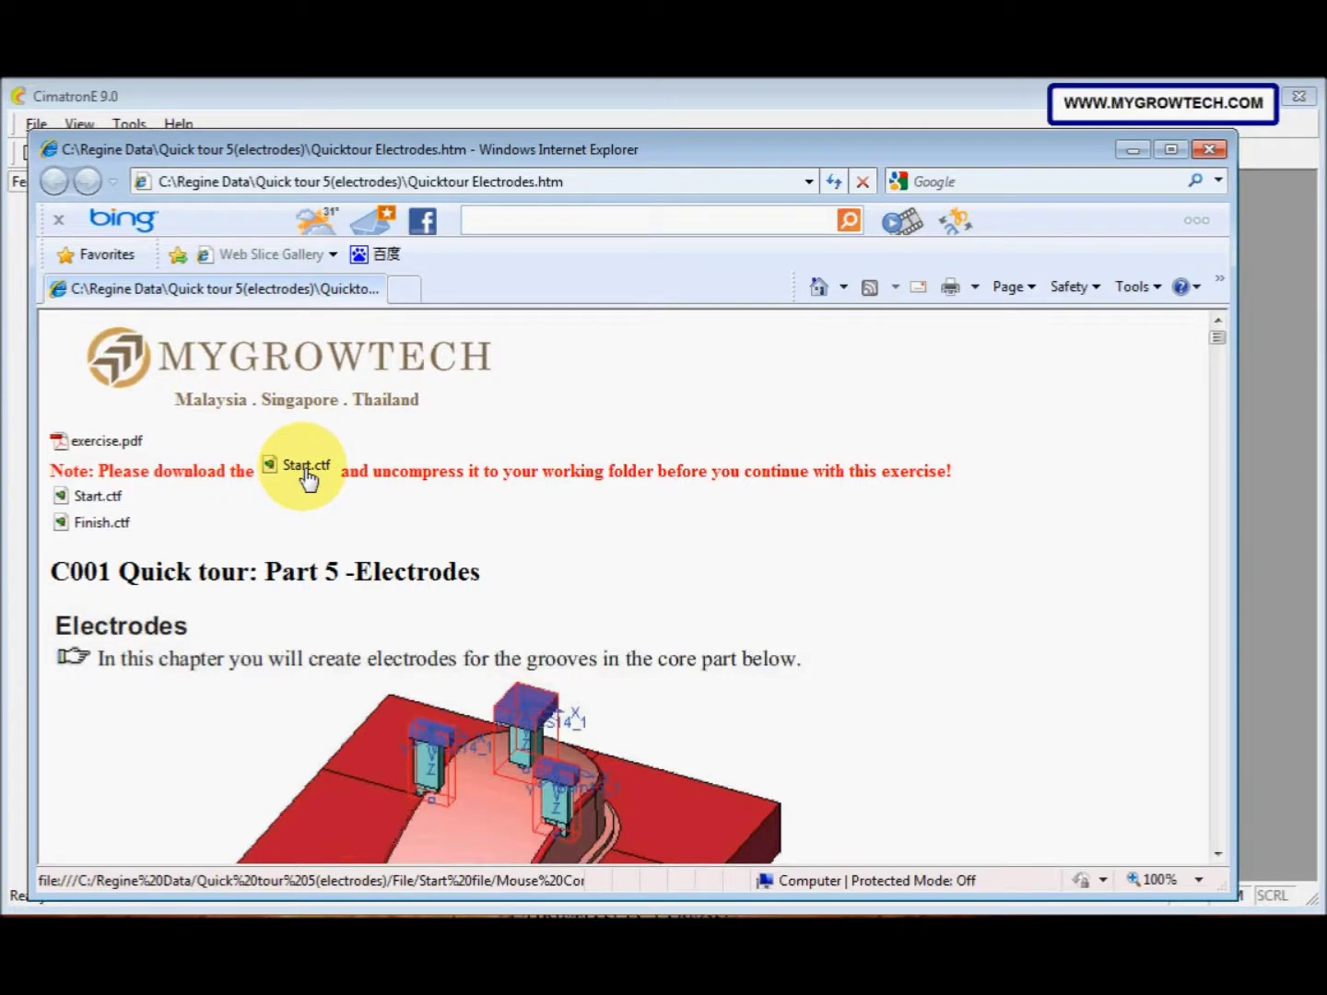
right_click(307, 471)
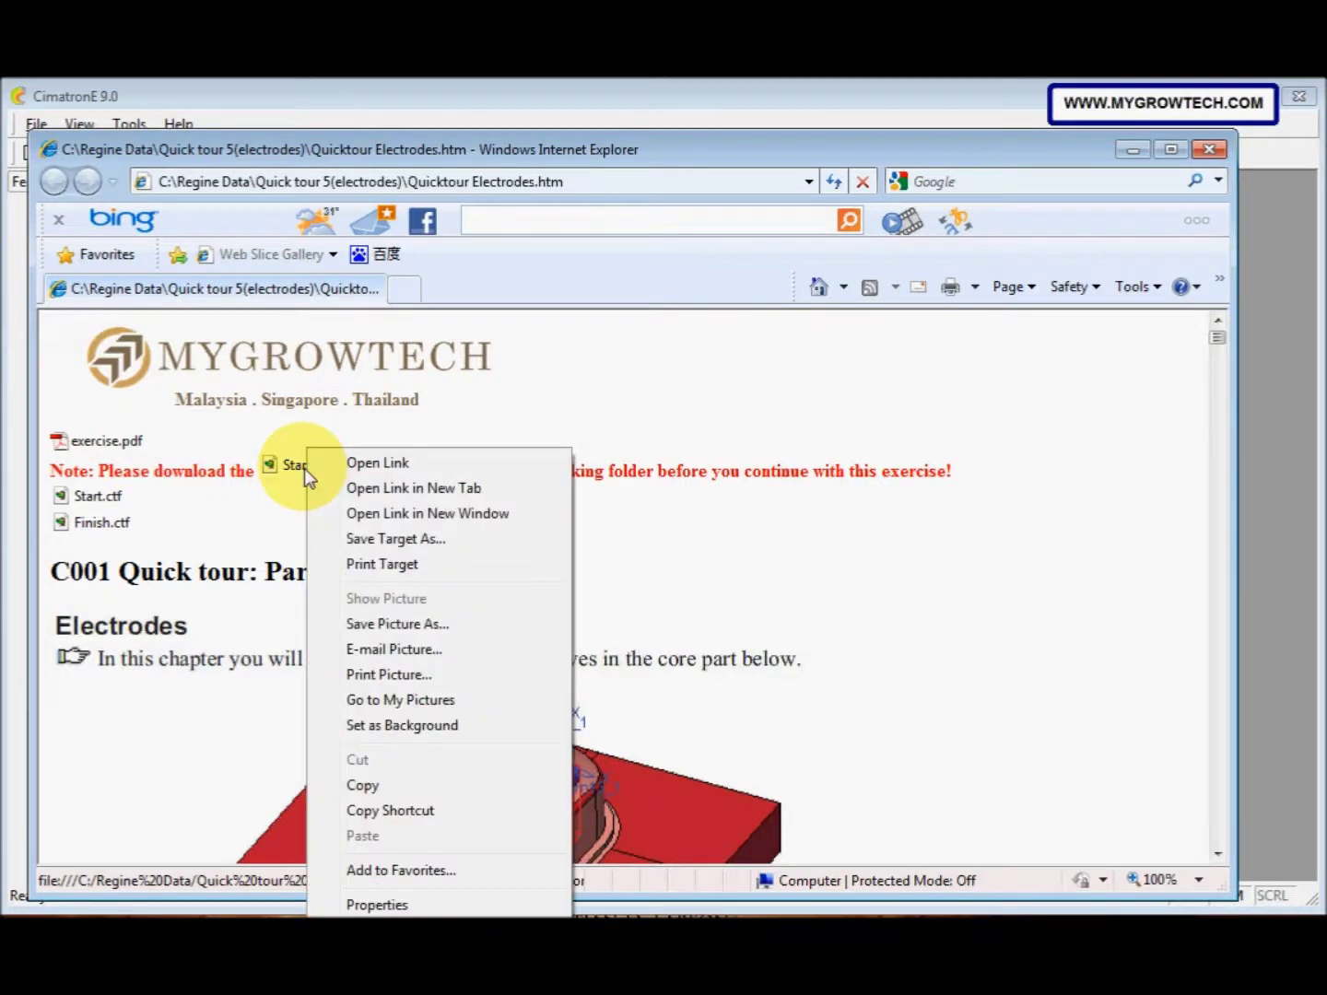
left_click(352, 538)
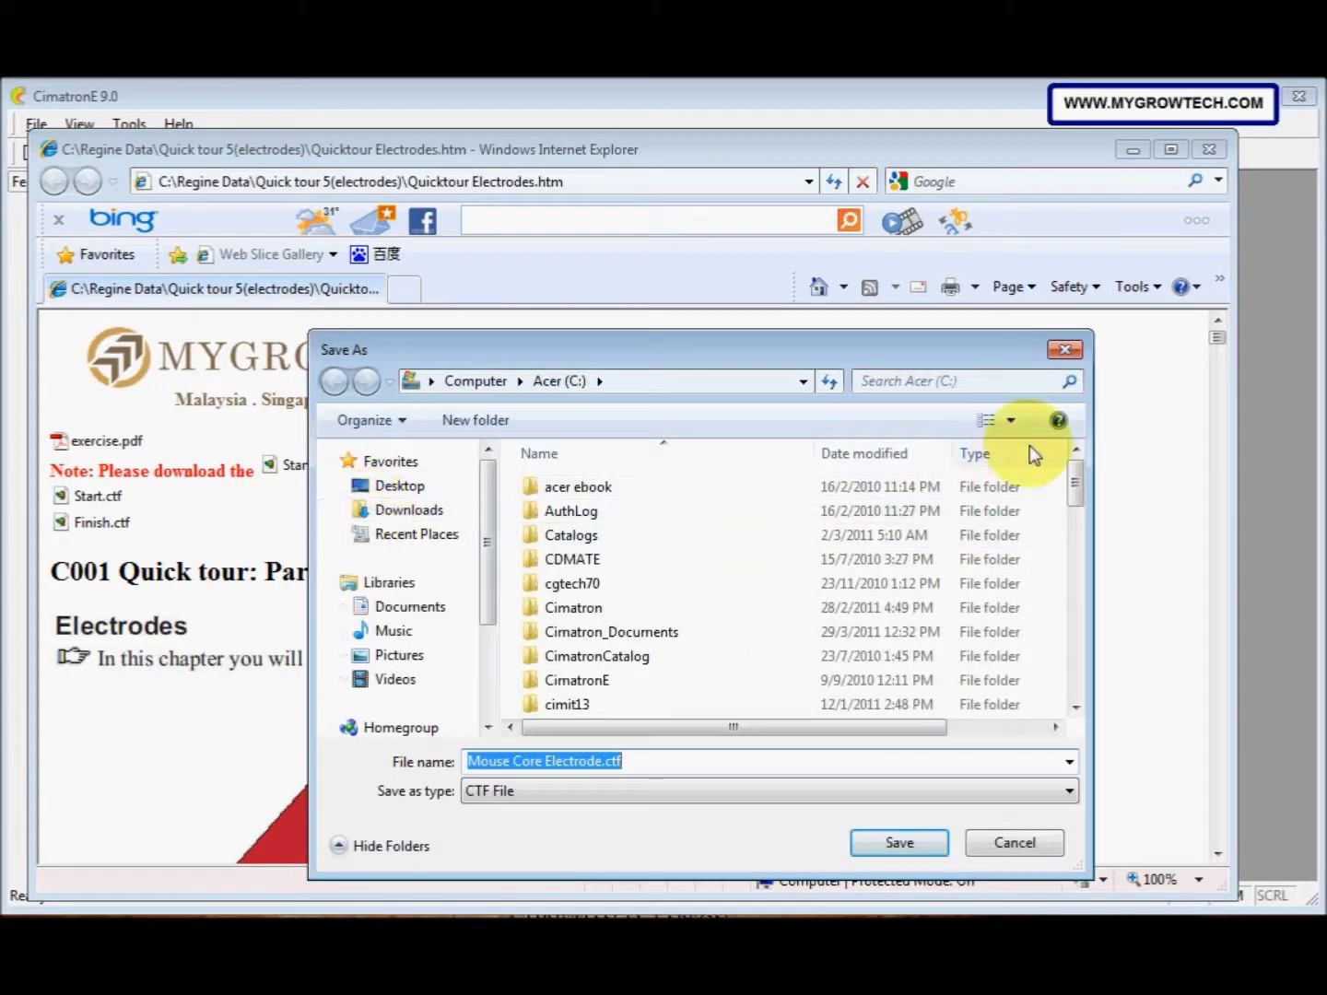
left_click(1063, 351)
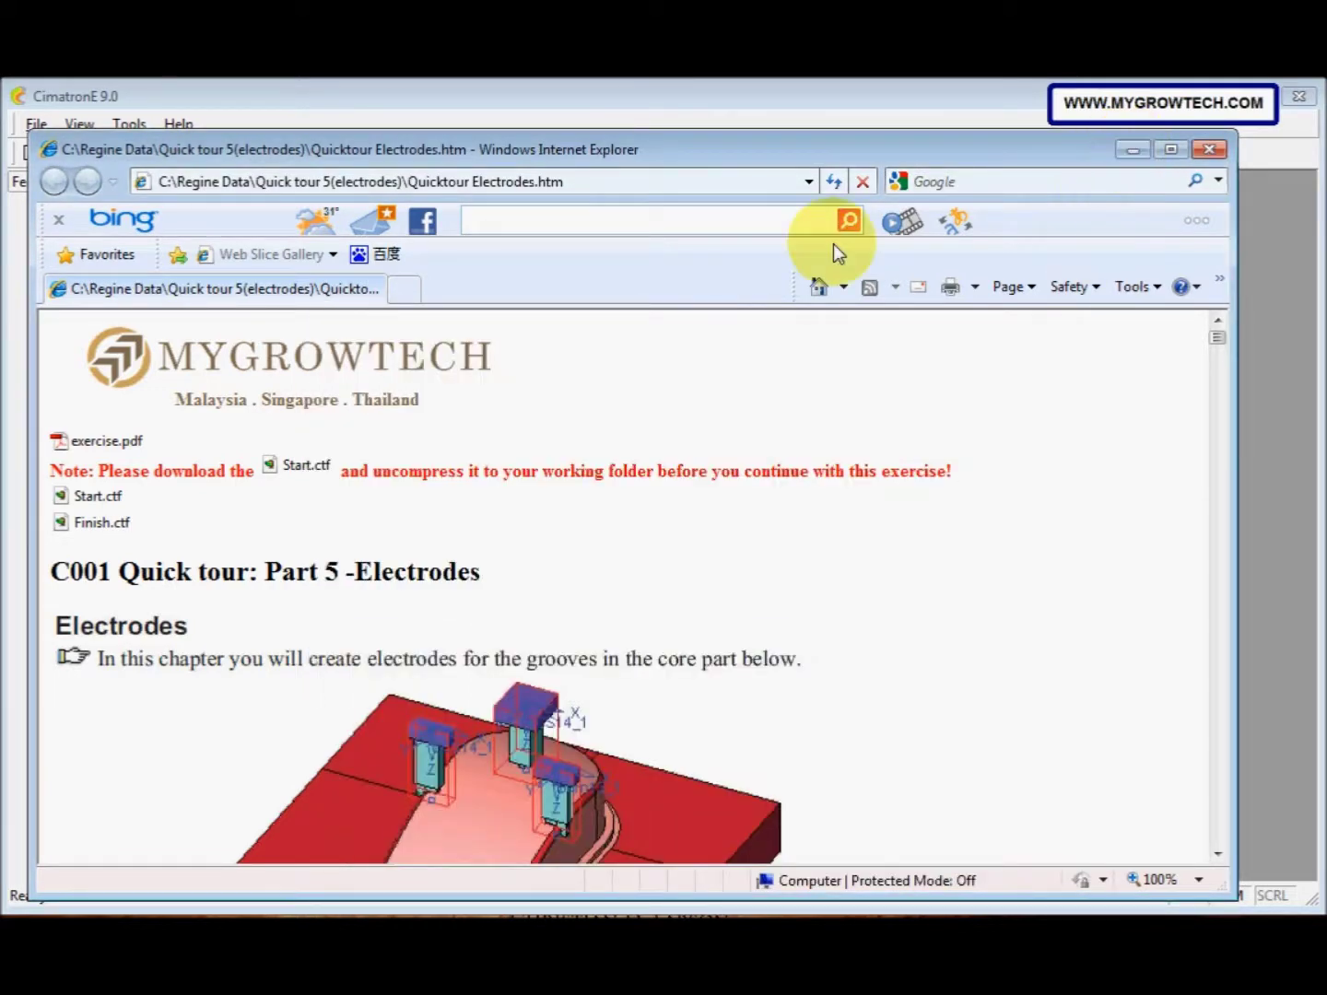
key("alt+F4")
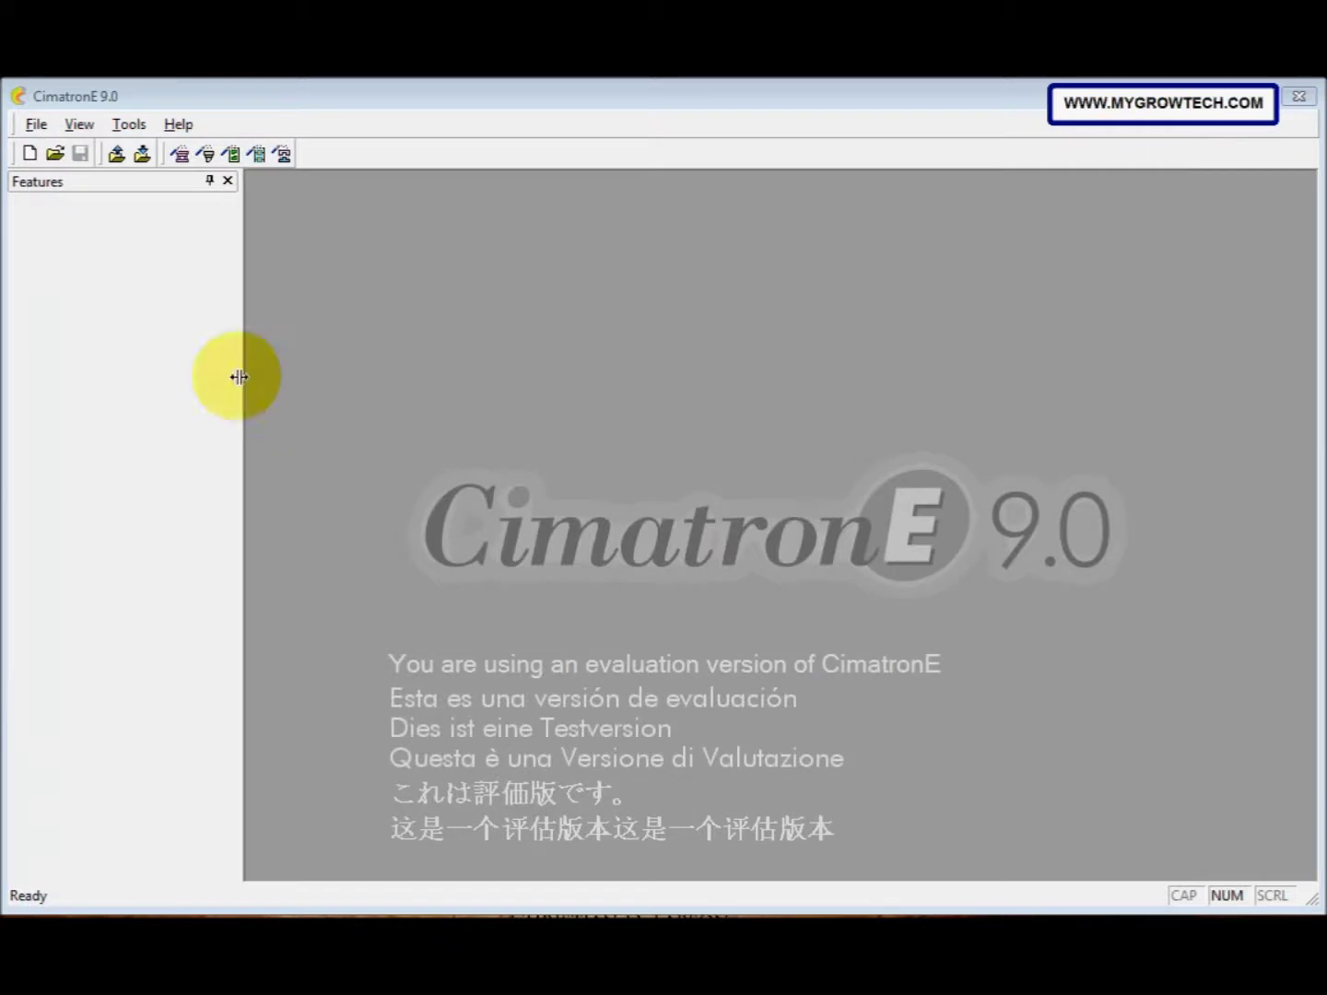
left_click(37, 126)
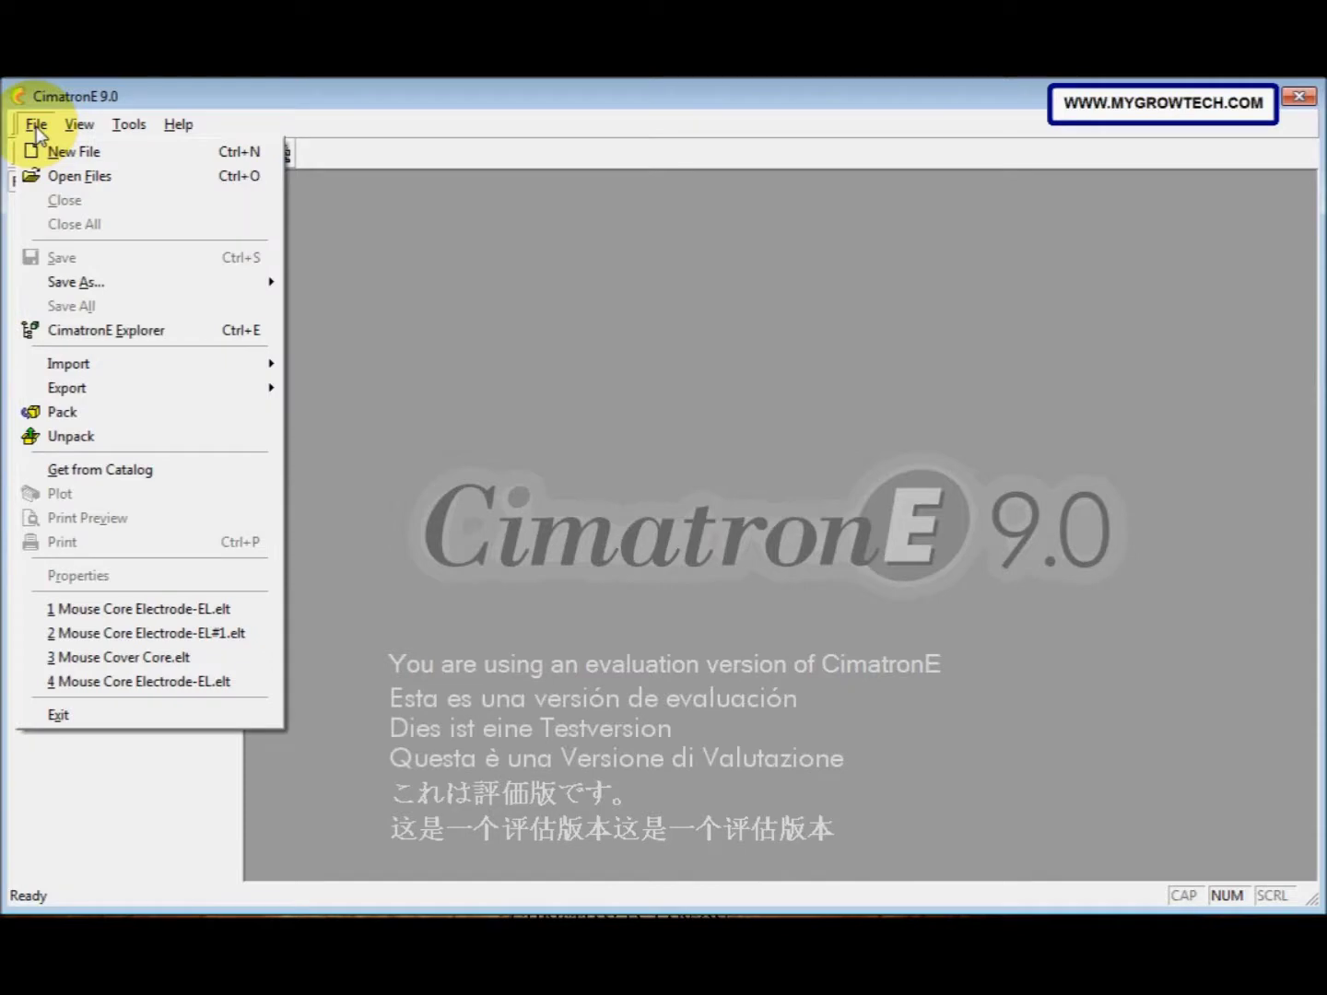
left_click(106, 437)
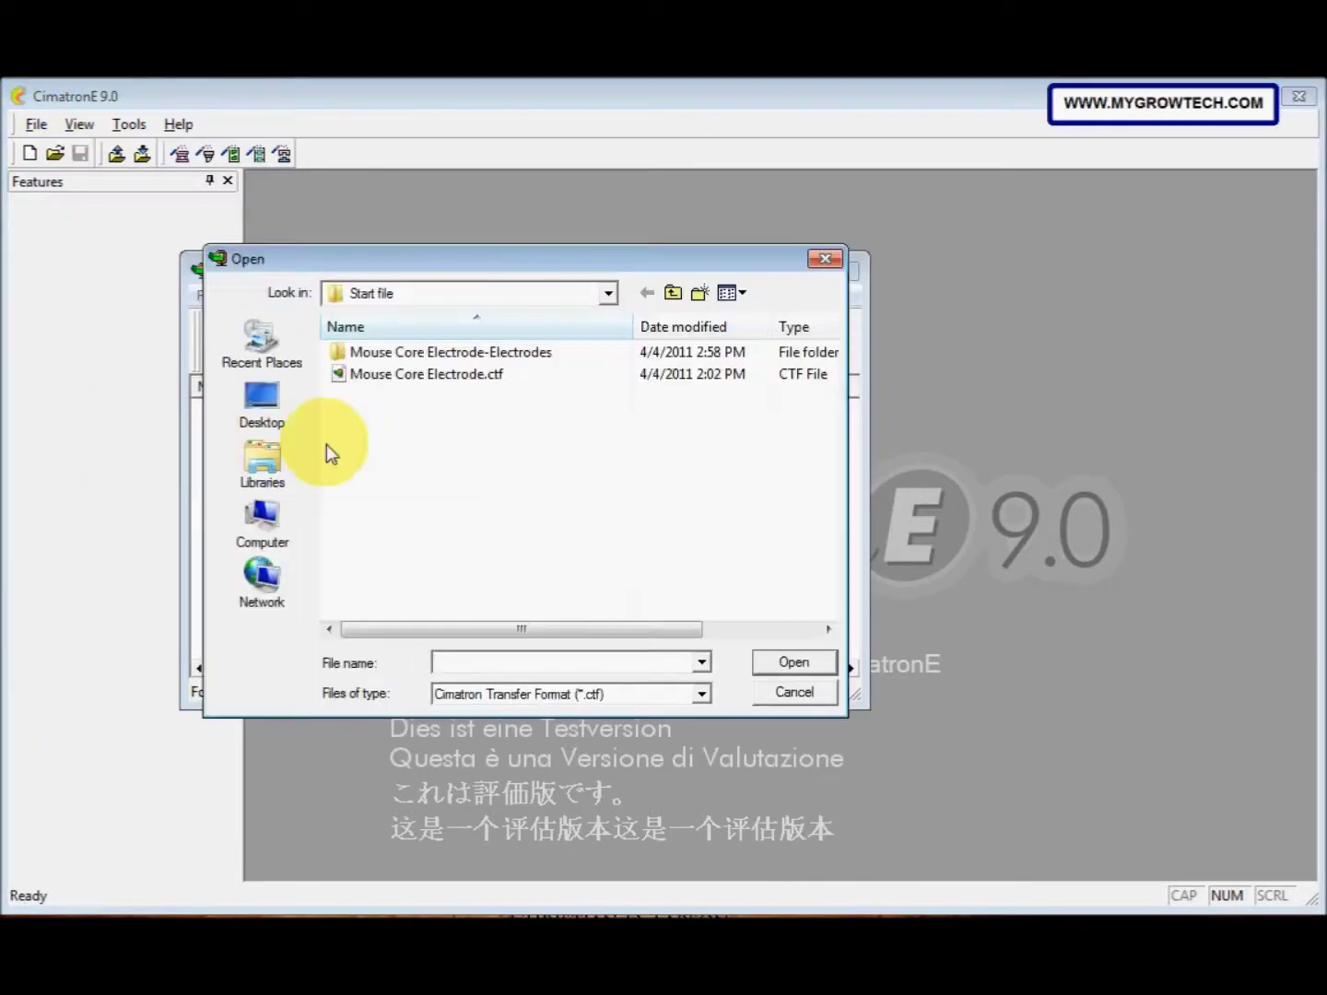
left_click(451, 376)
left_click(793, 664)
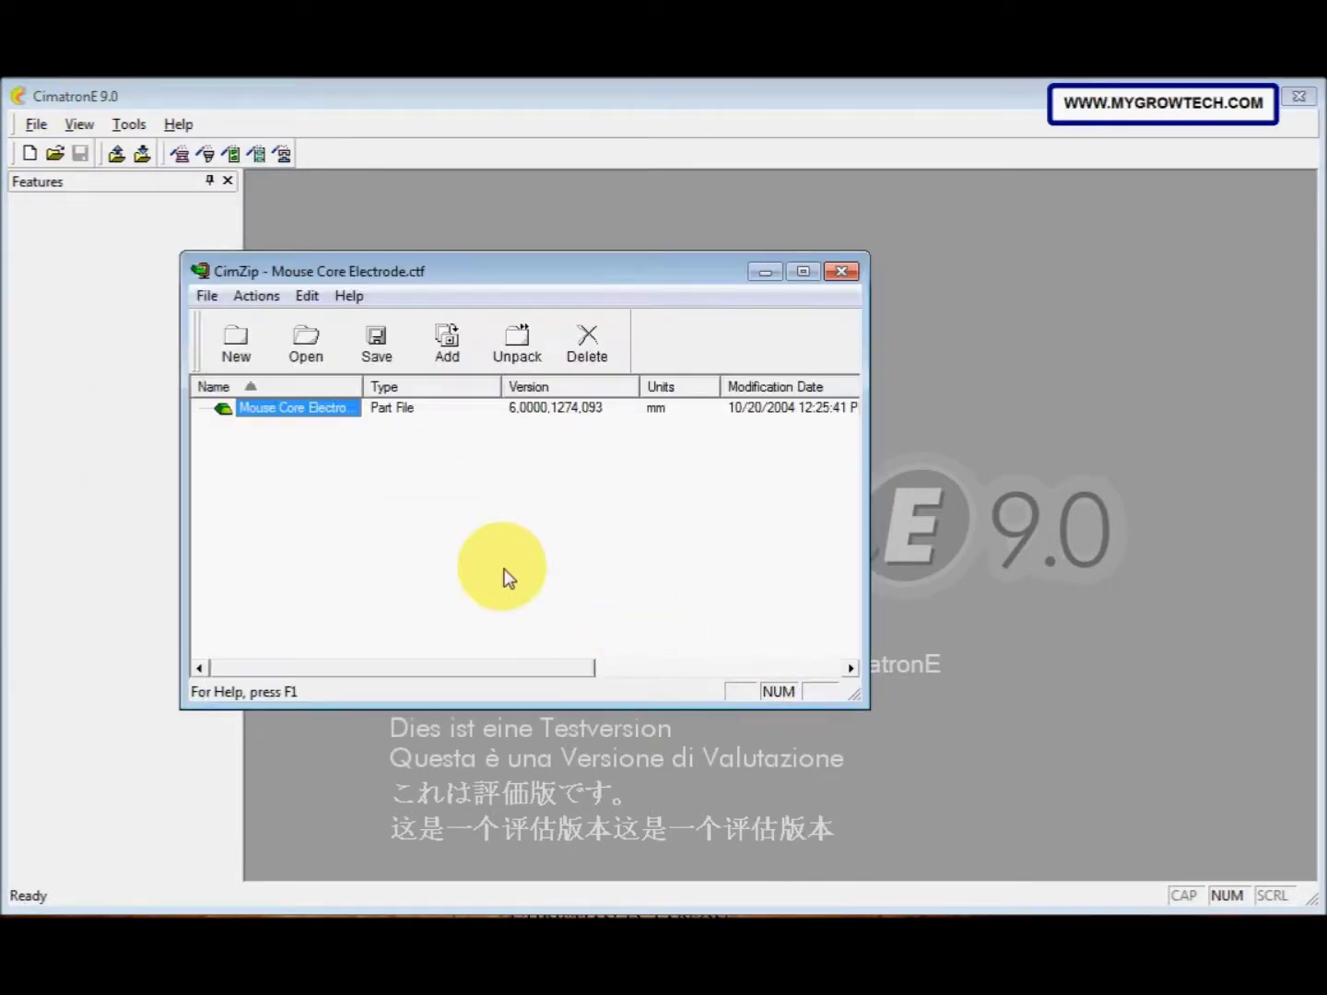
left_click(508, 358)
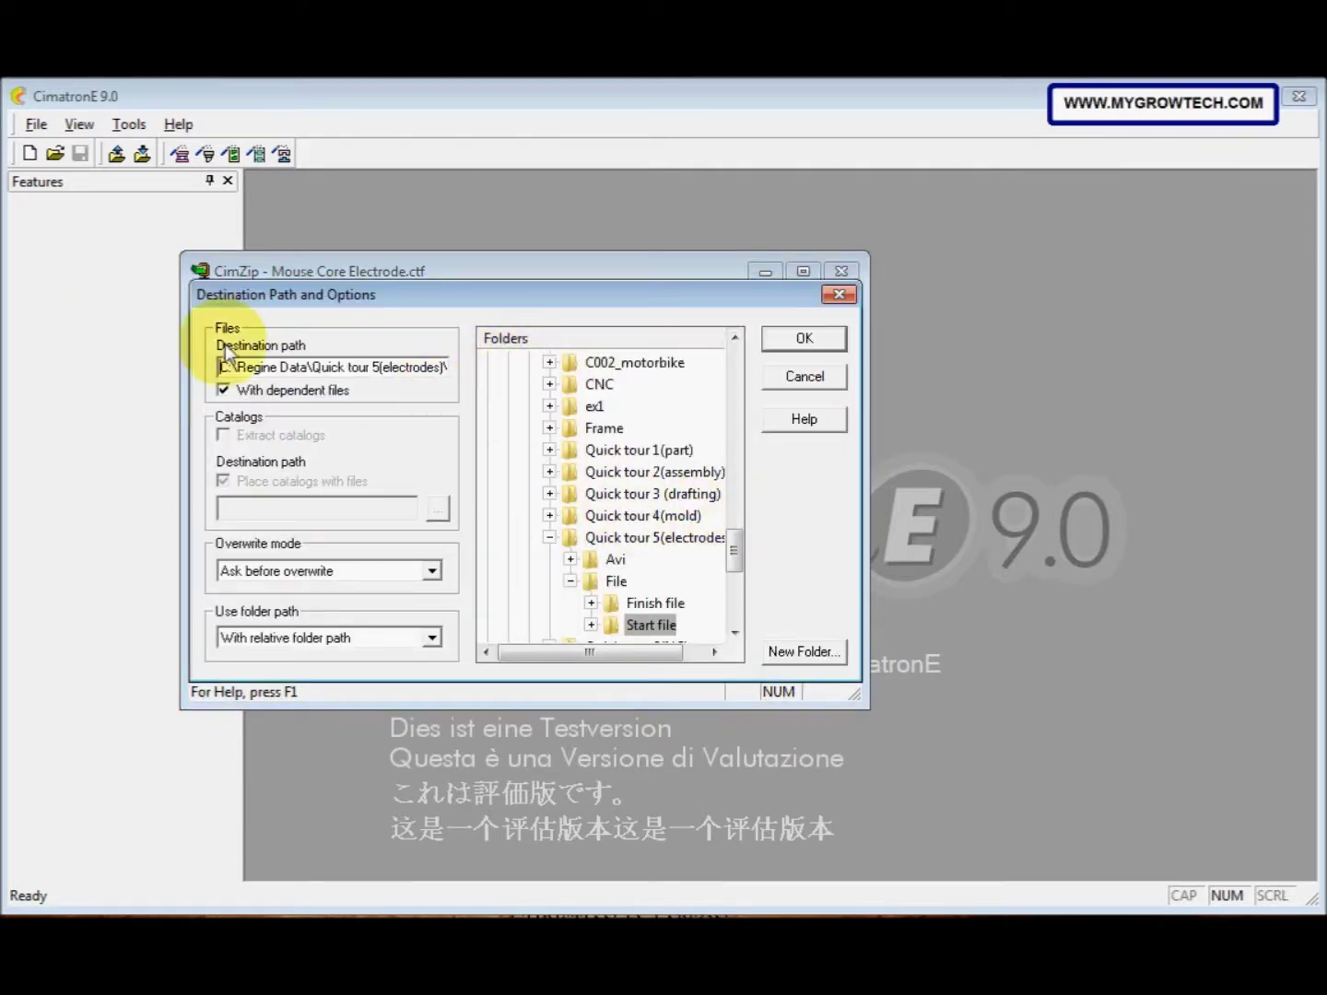
left_click_drag(735, 551, 732, 402)
left_click(663, 399)
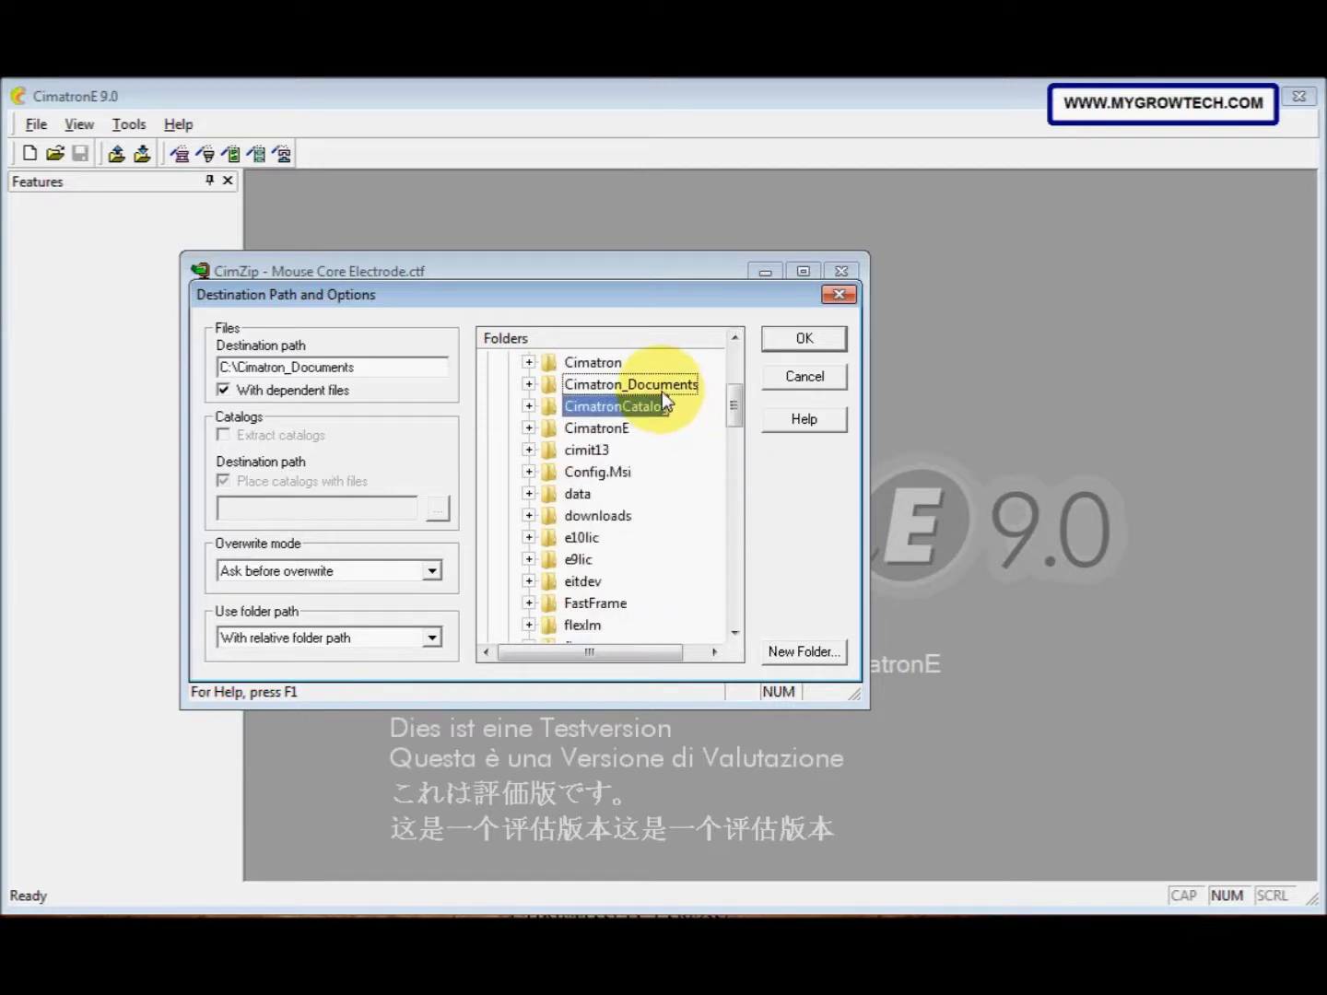
double_click(663, 390)
mouse_move(730, 413)
left_mouse_down()
mouse_move(750, 604)
mouse_move(746, 441)
left_mouse_up()
left_click(653, 452)
left_click(654, 451)
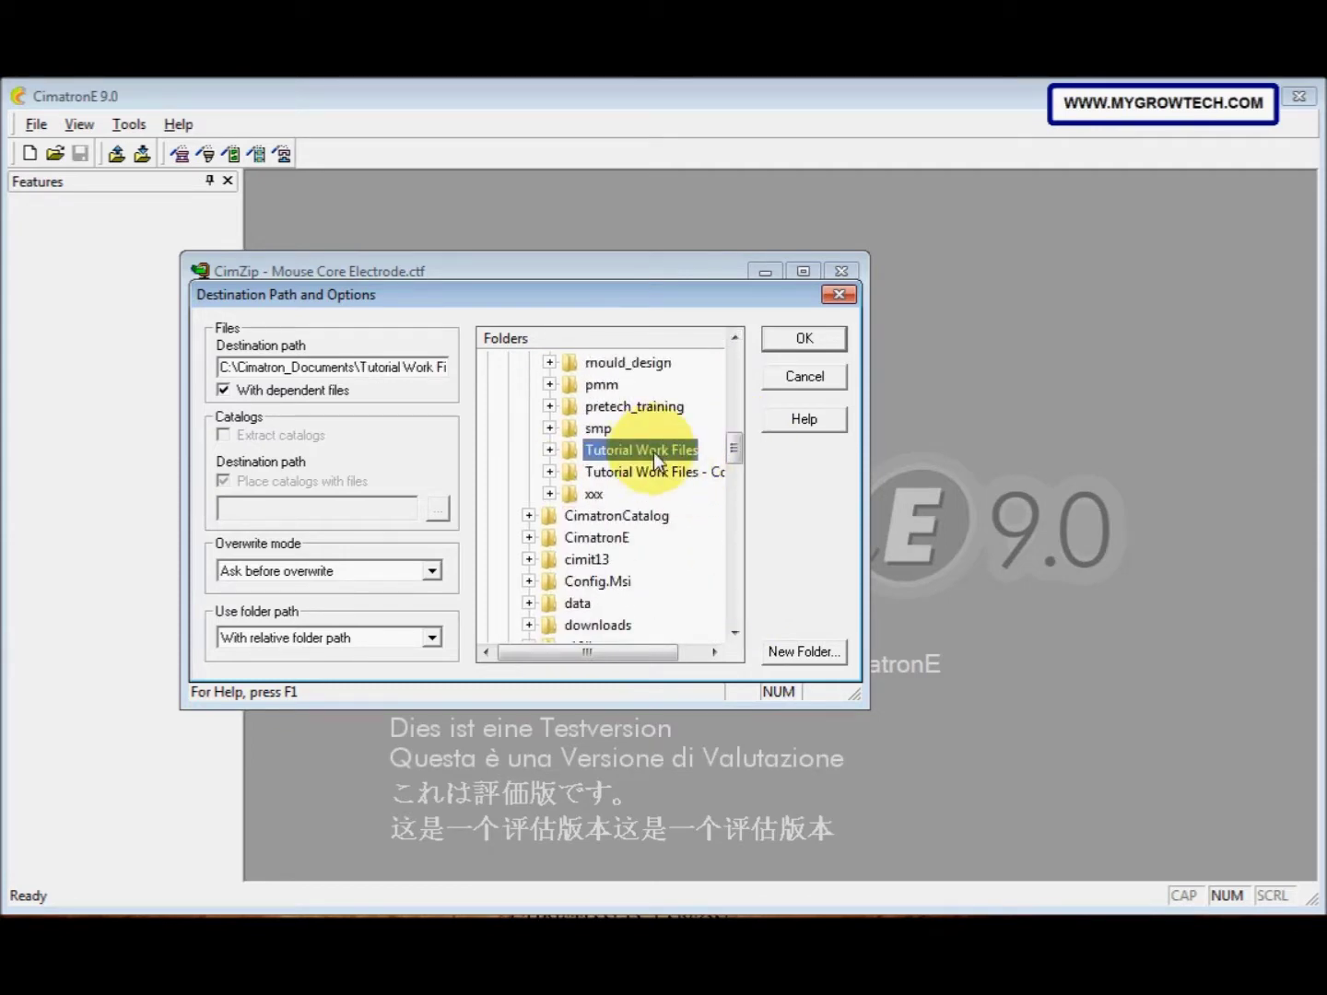
left_click(432, 637)
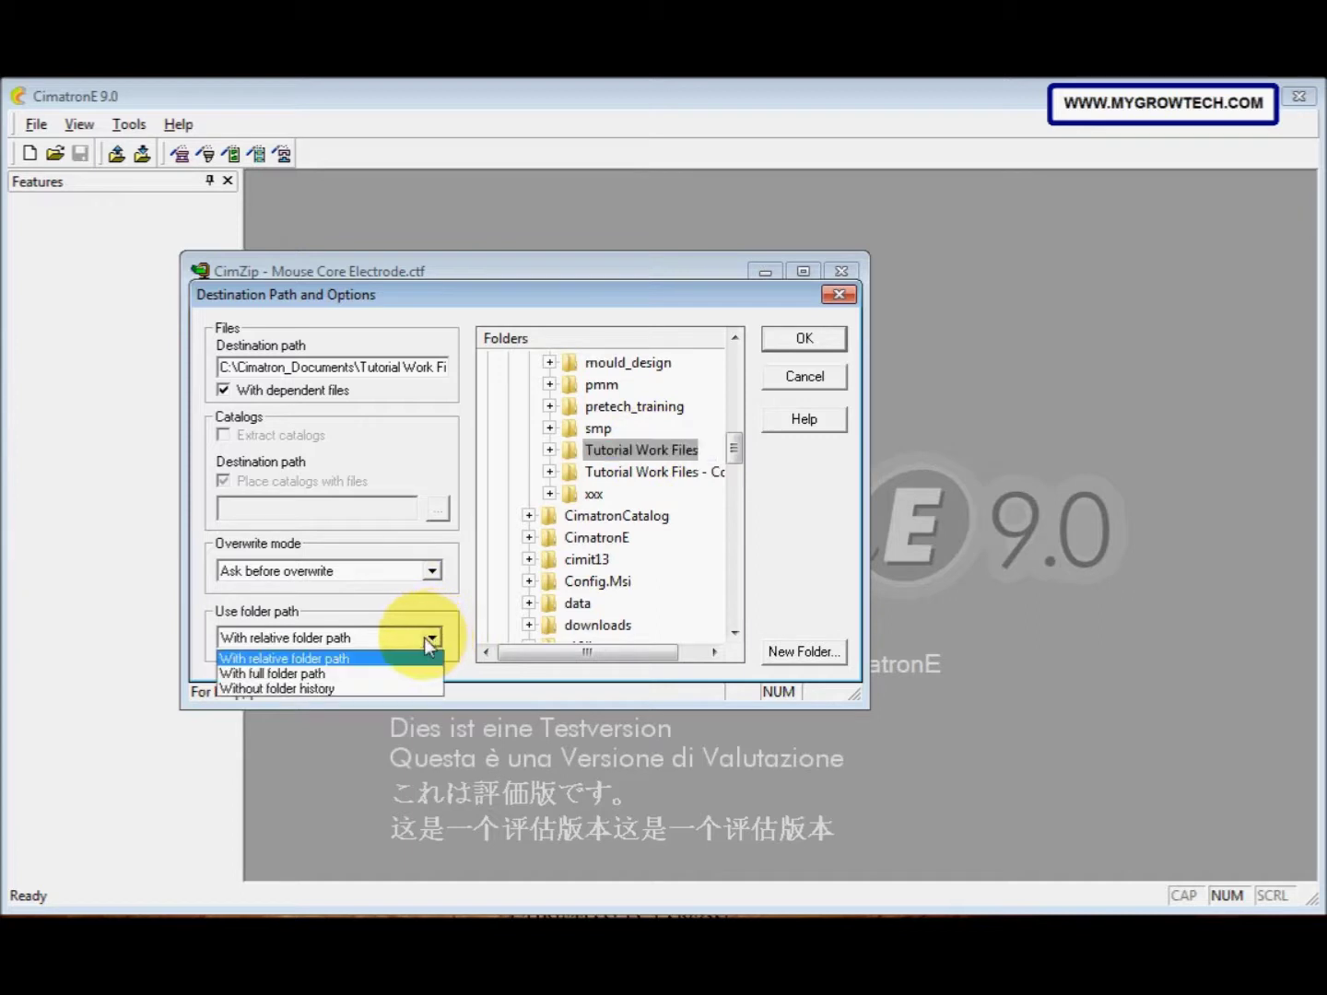
left_click(382, 689)
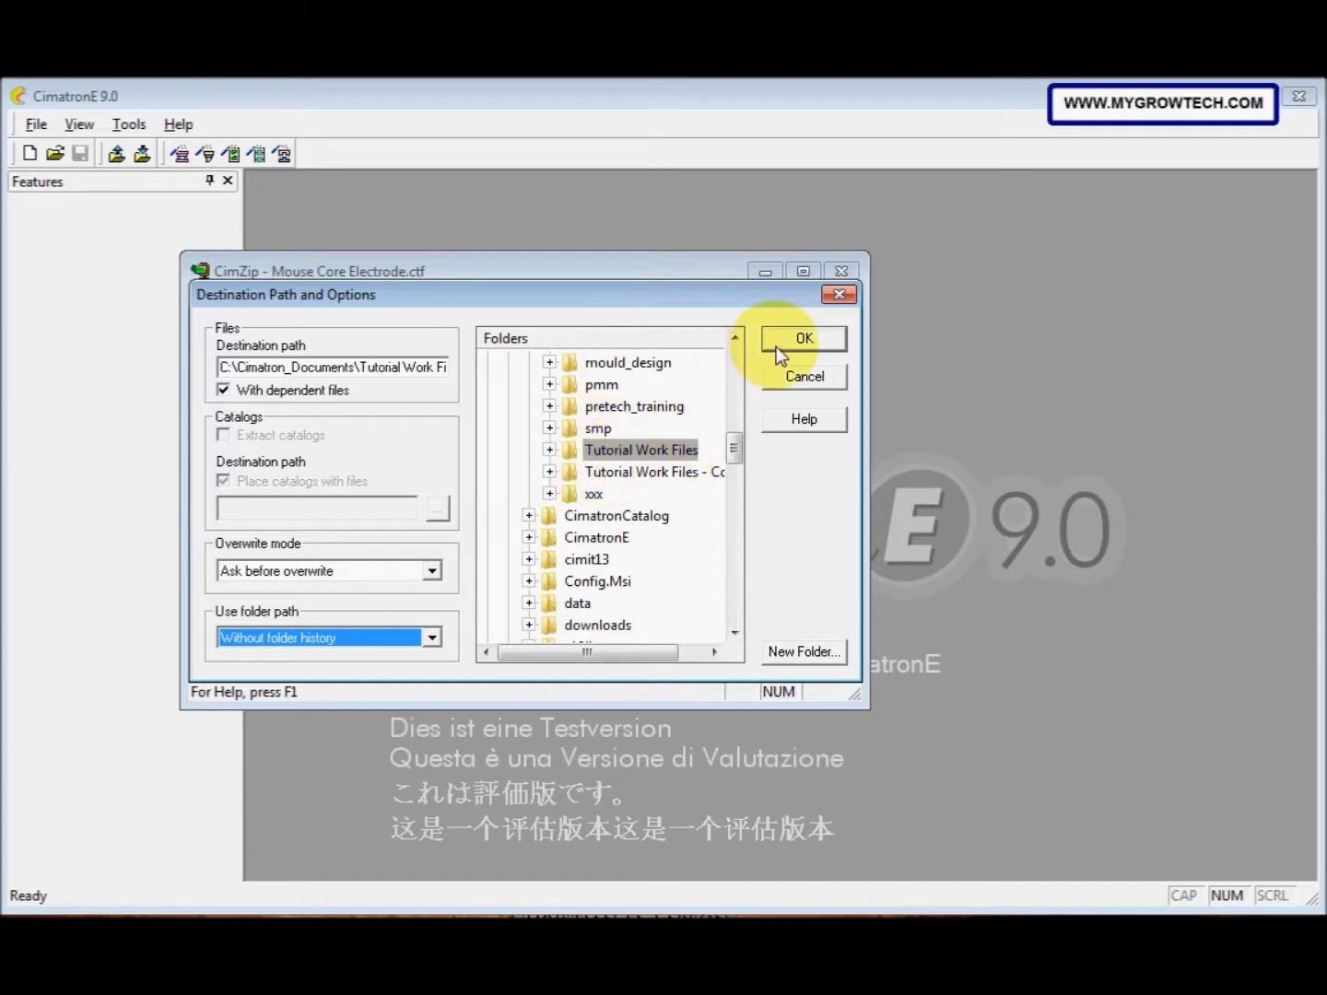
left_click(838, 293)
left_click(840, 270)
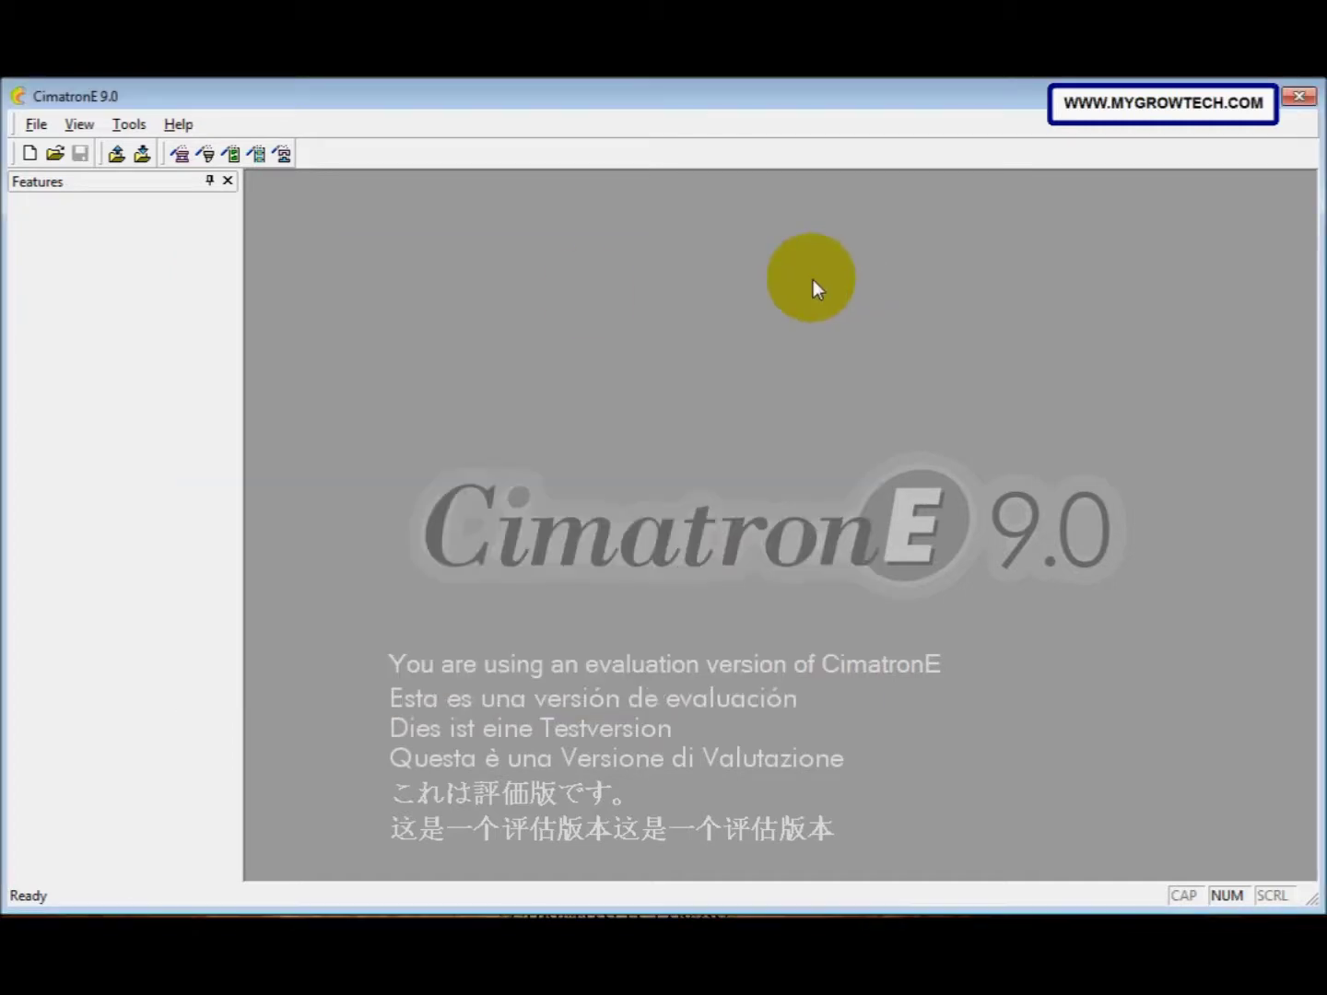
Set up an electrode project with Mouse Core Electrode.elt as the component part, creating a new folder for it
left_click(203, 154)
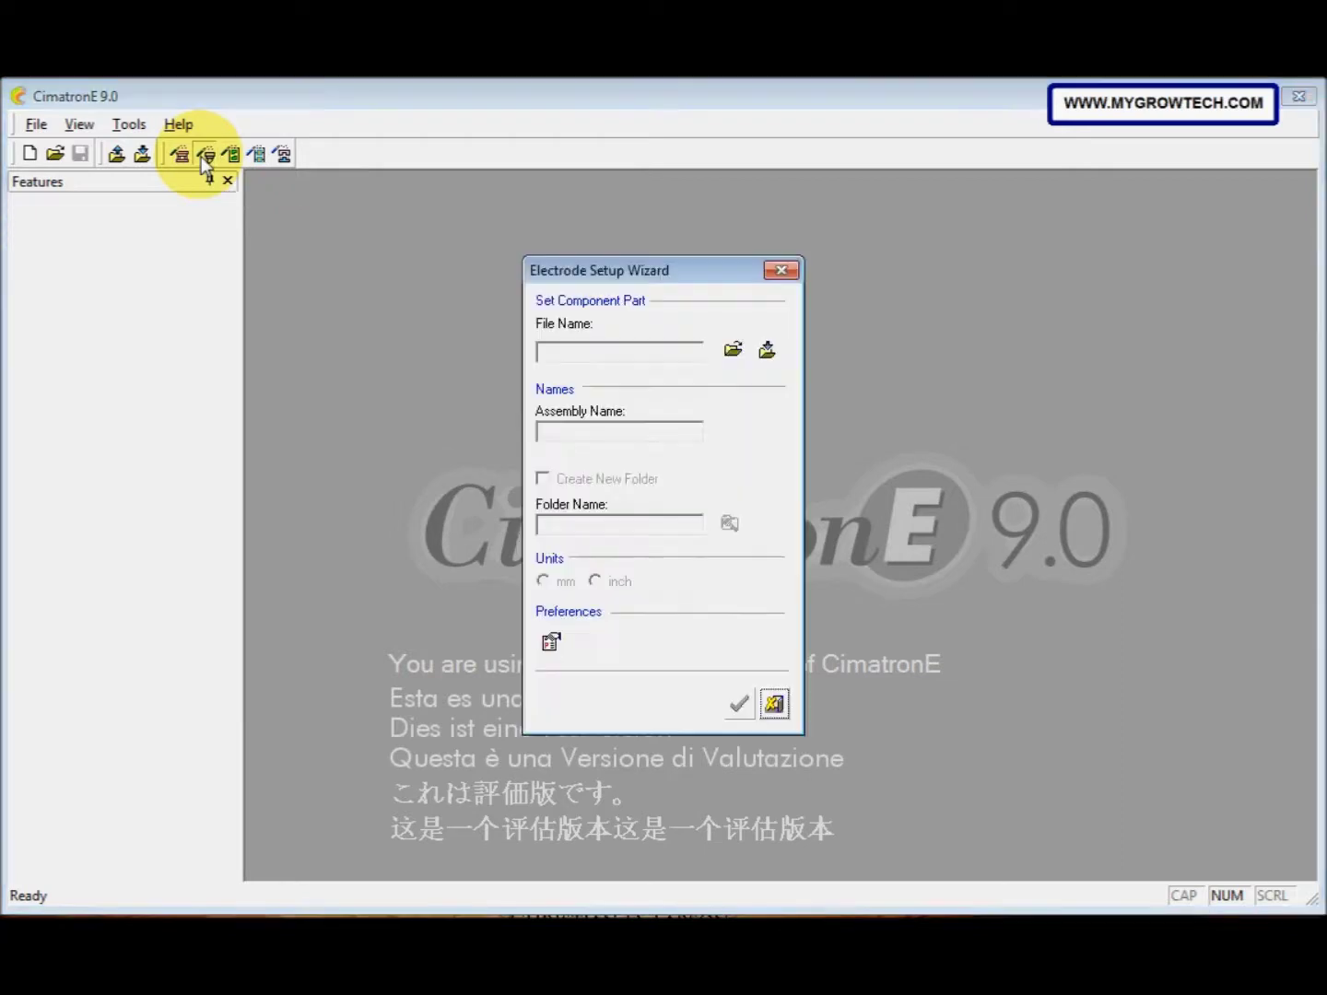
left_click(733, 351)
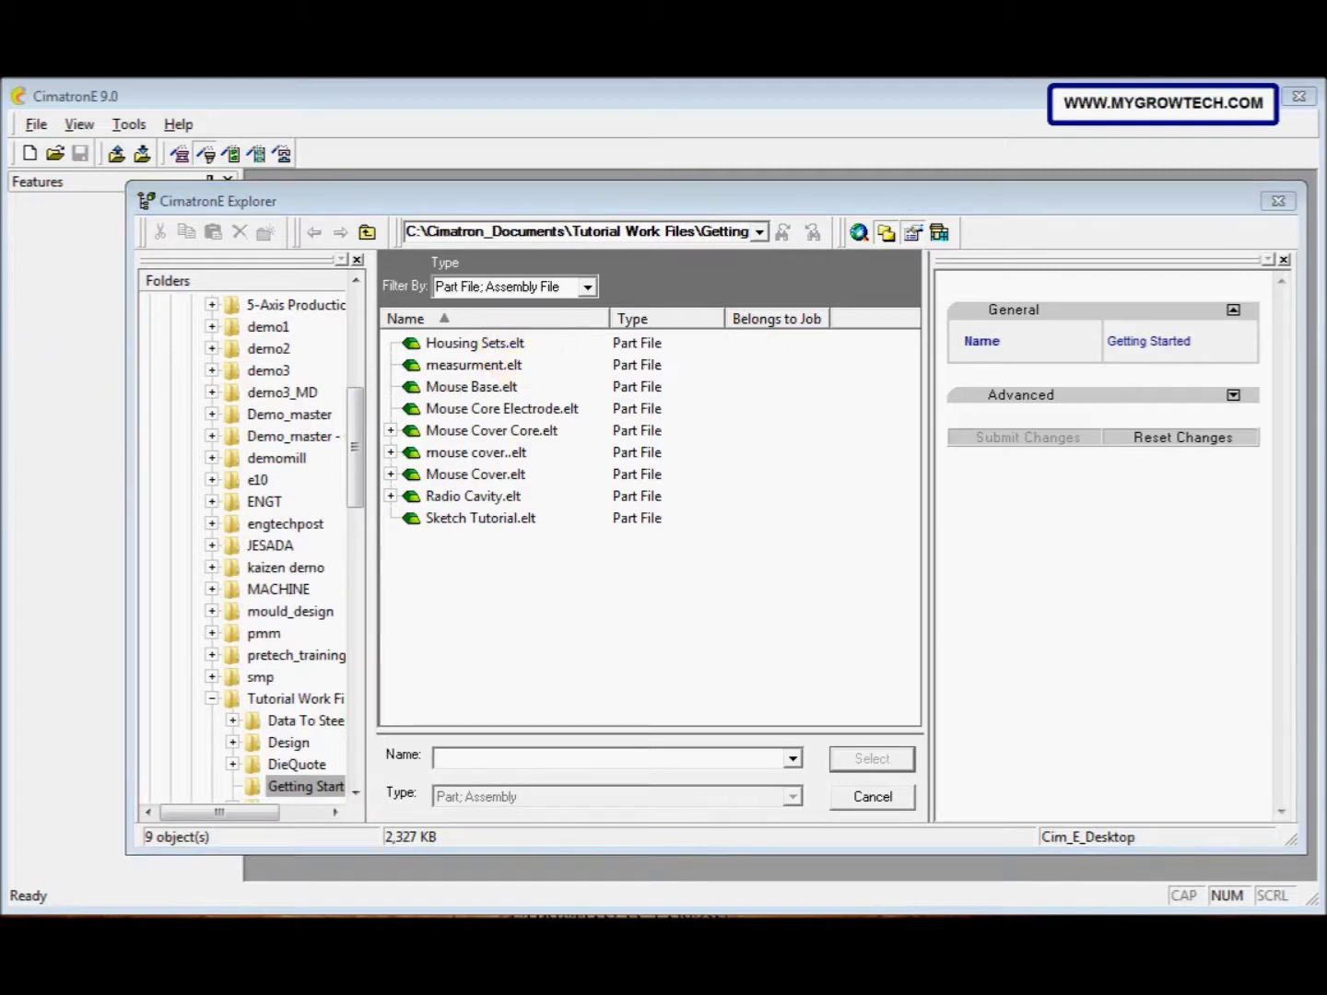
left_click(546, 410)
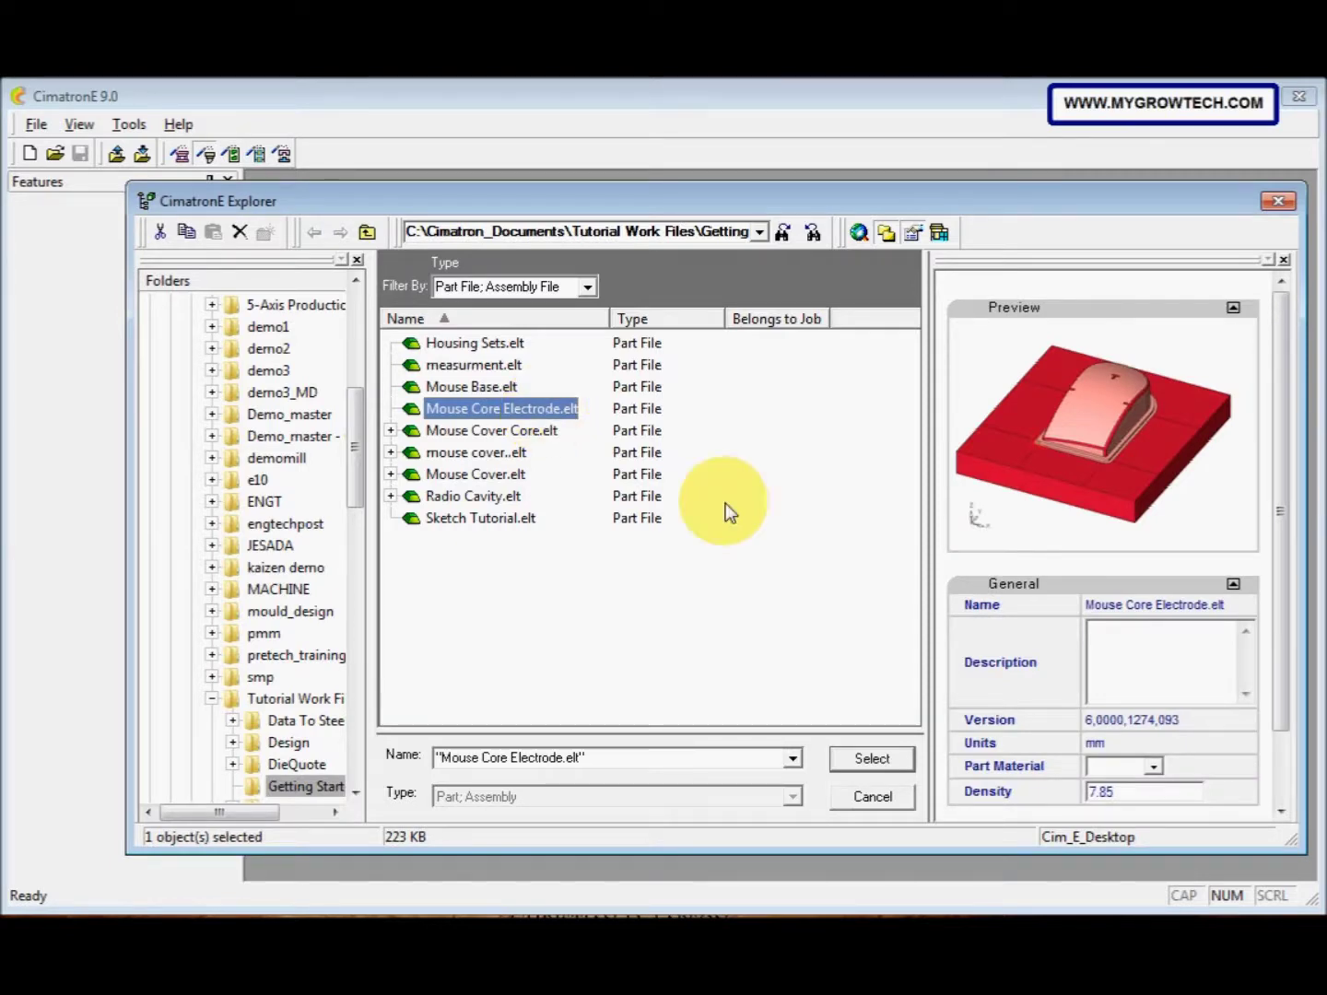
left_click(875, 758)
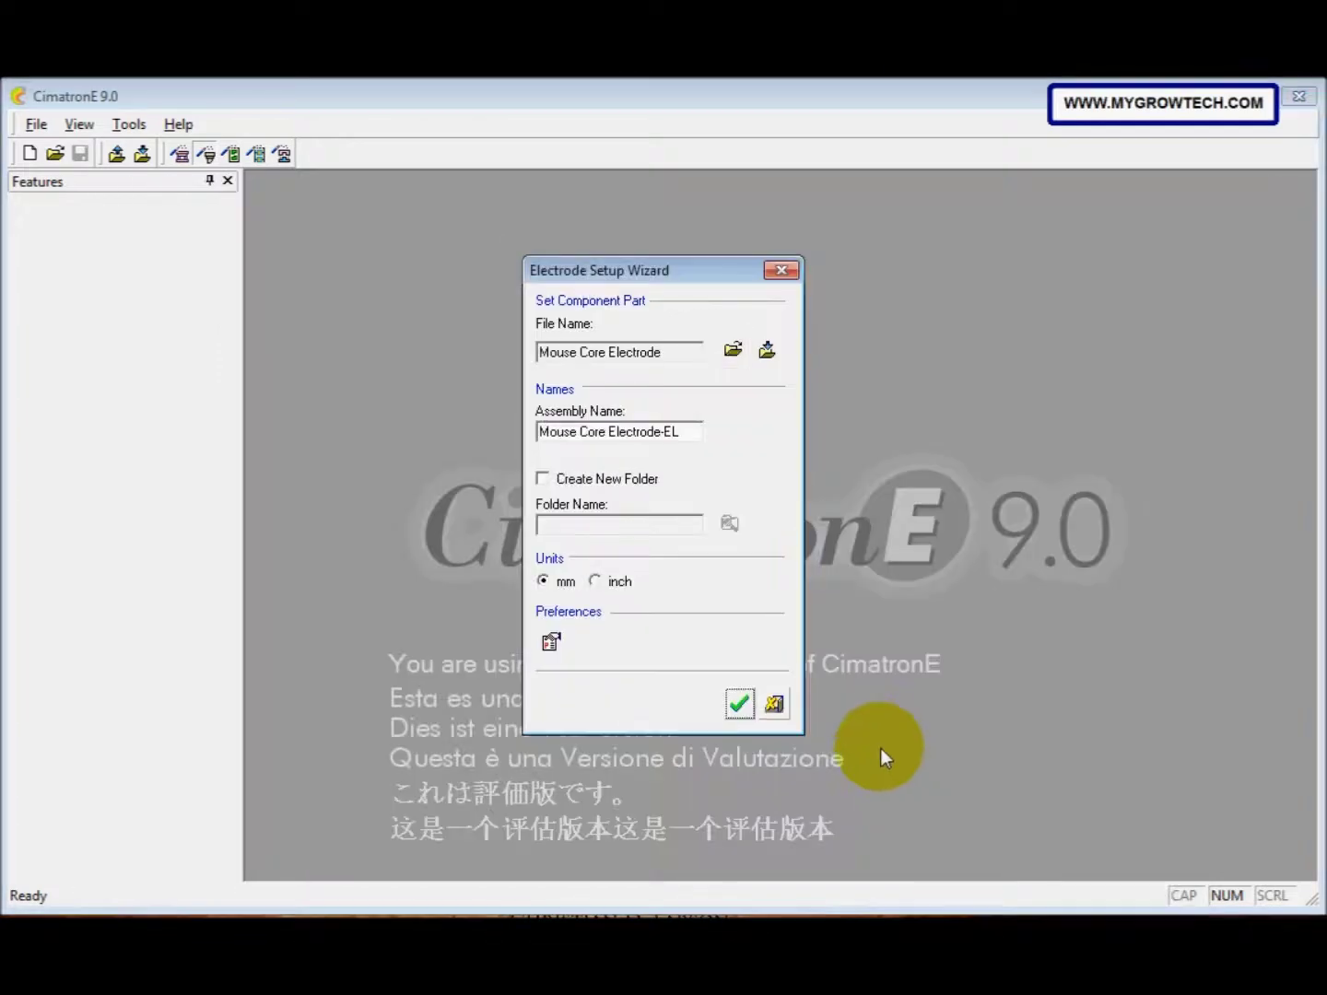
left_click(542, 479)
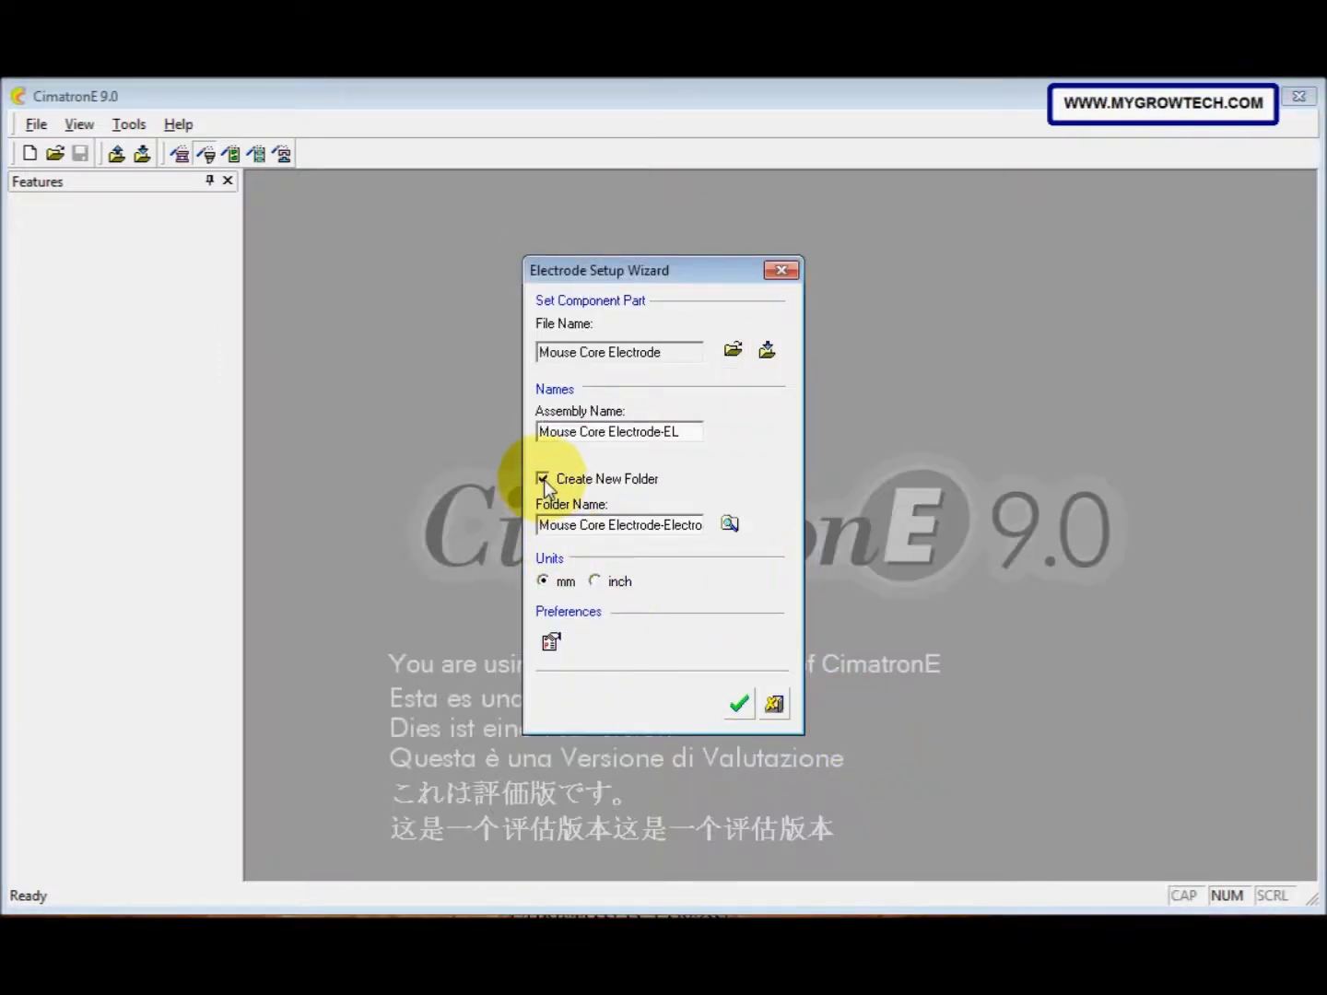
left_click(739, 704)
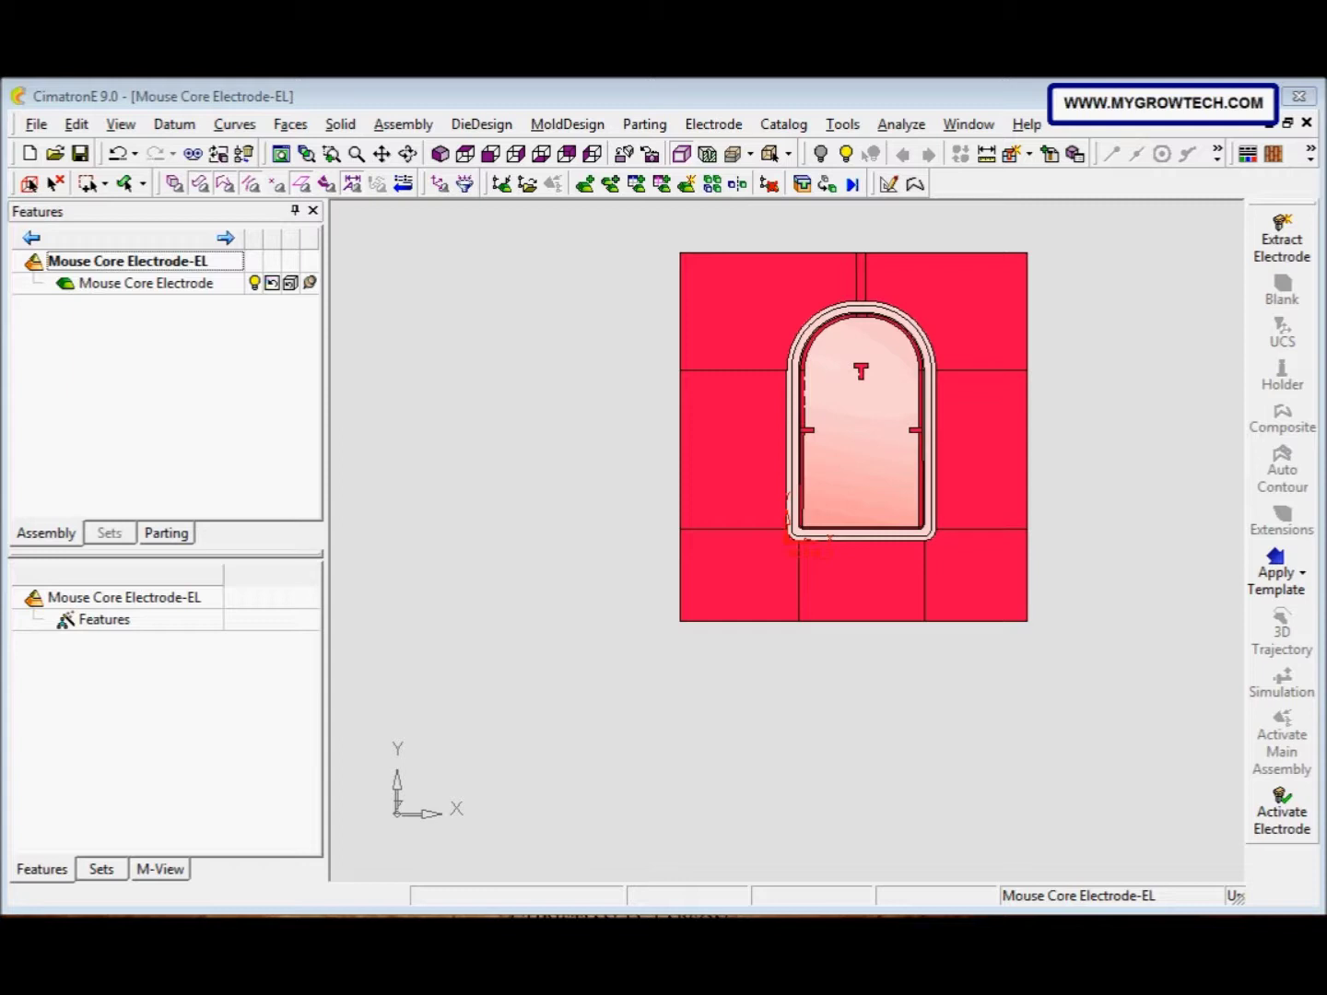
Start extracting an electrode with a rectangular boundary near the core's right-hand side groove, setting its length to 15 and width to 6
left_click(1281, 253)
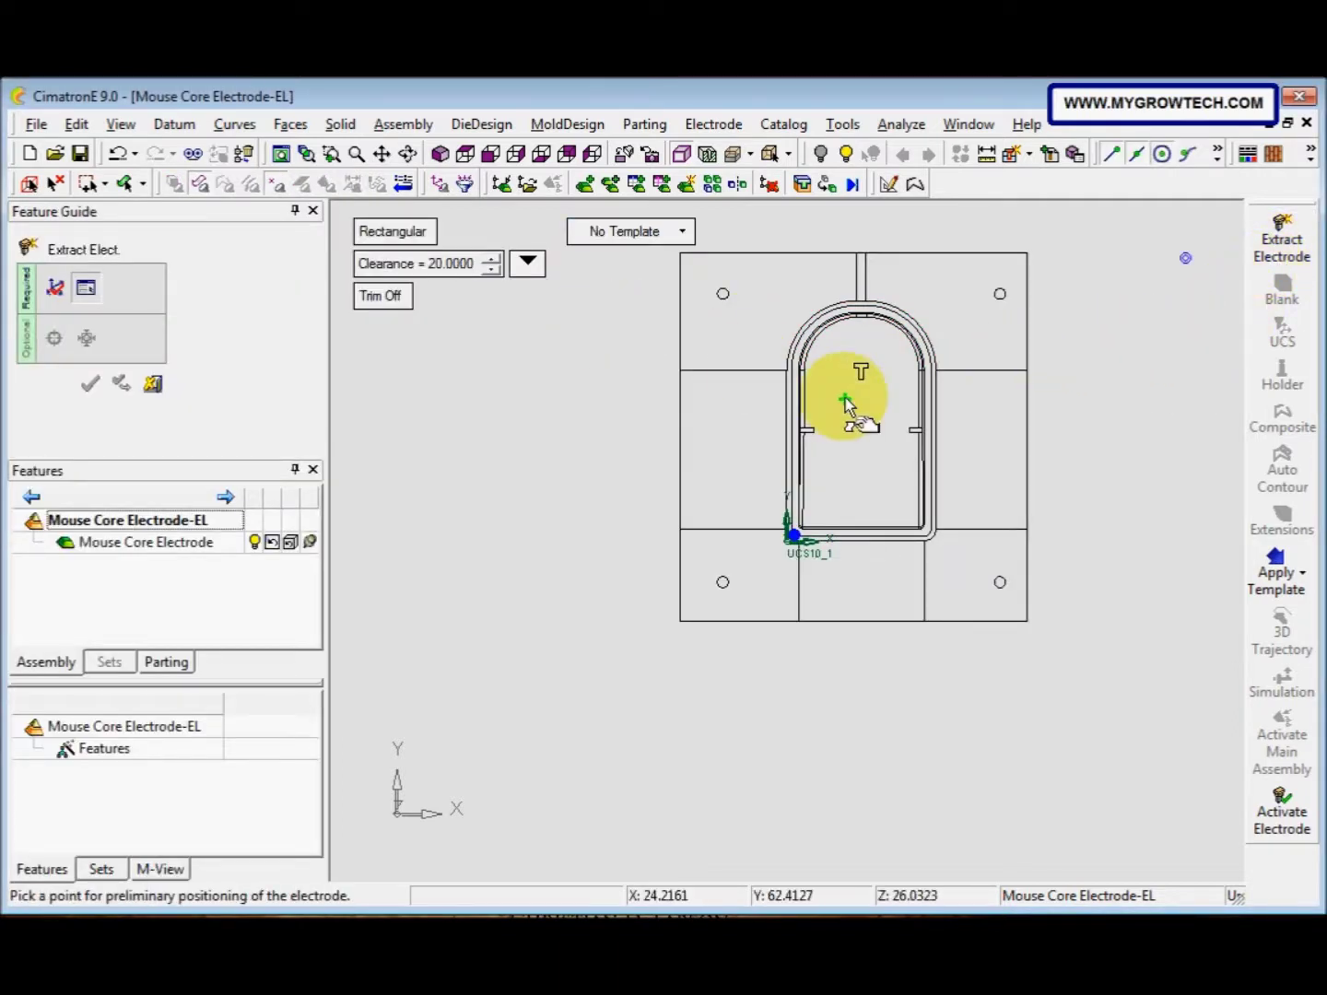
left_click(899, 424)
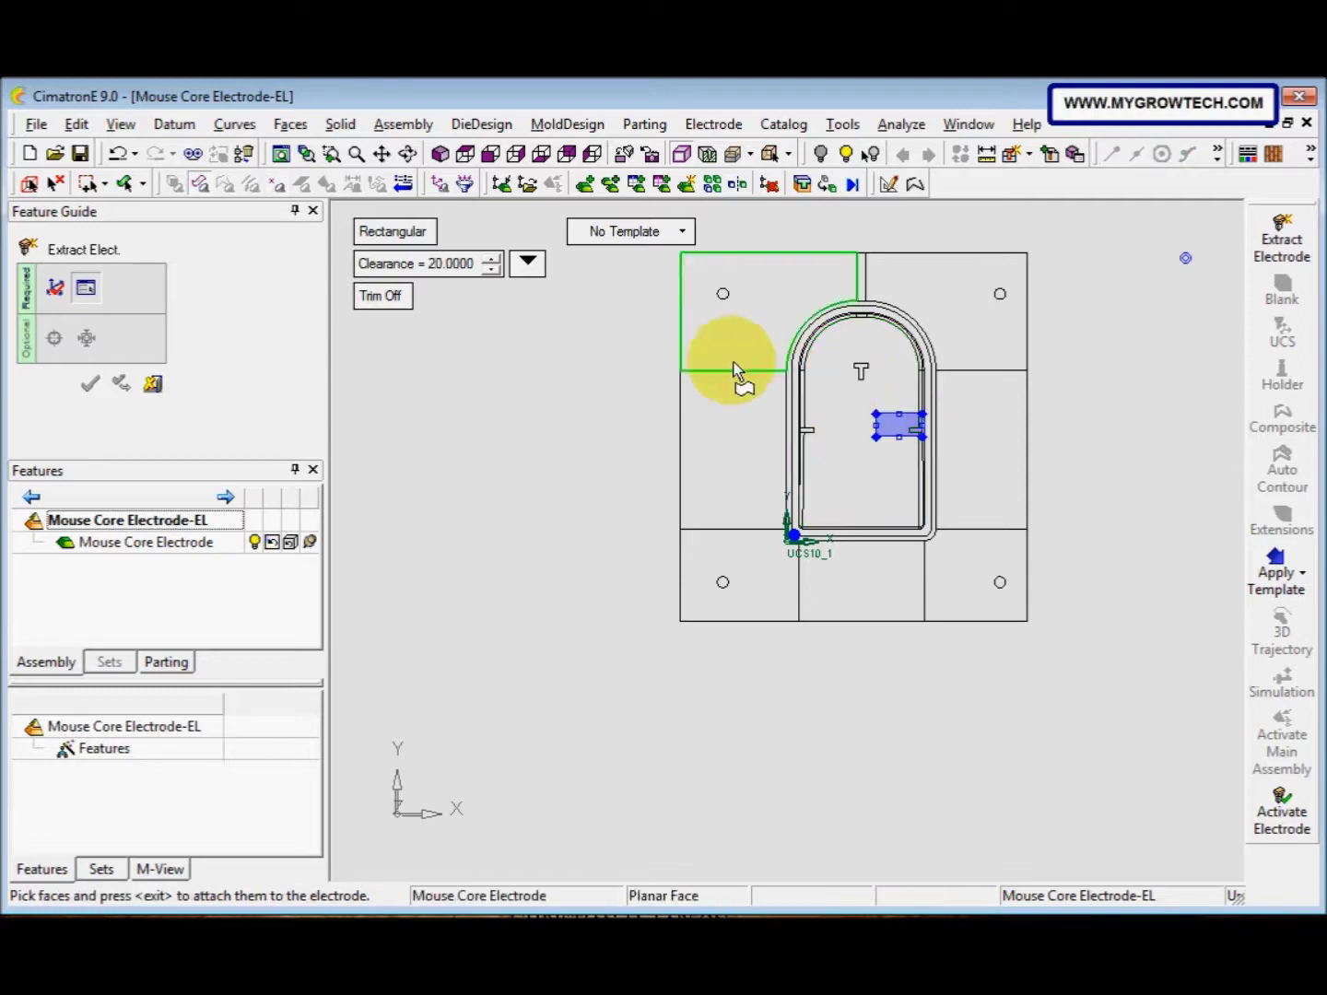
left_click(523, 270)
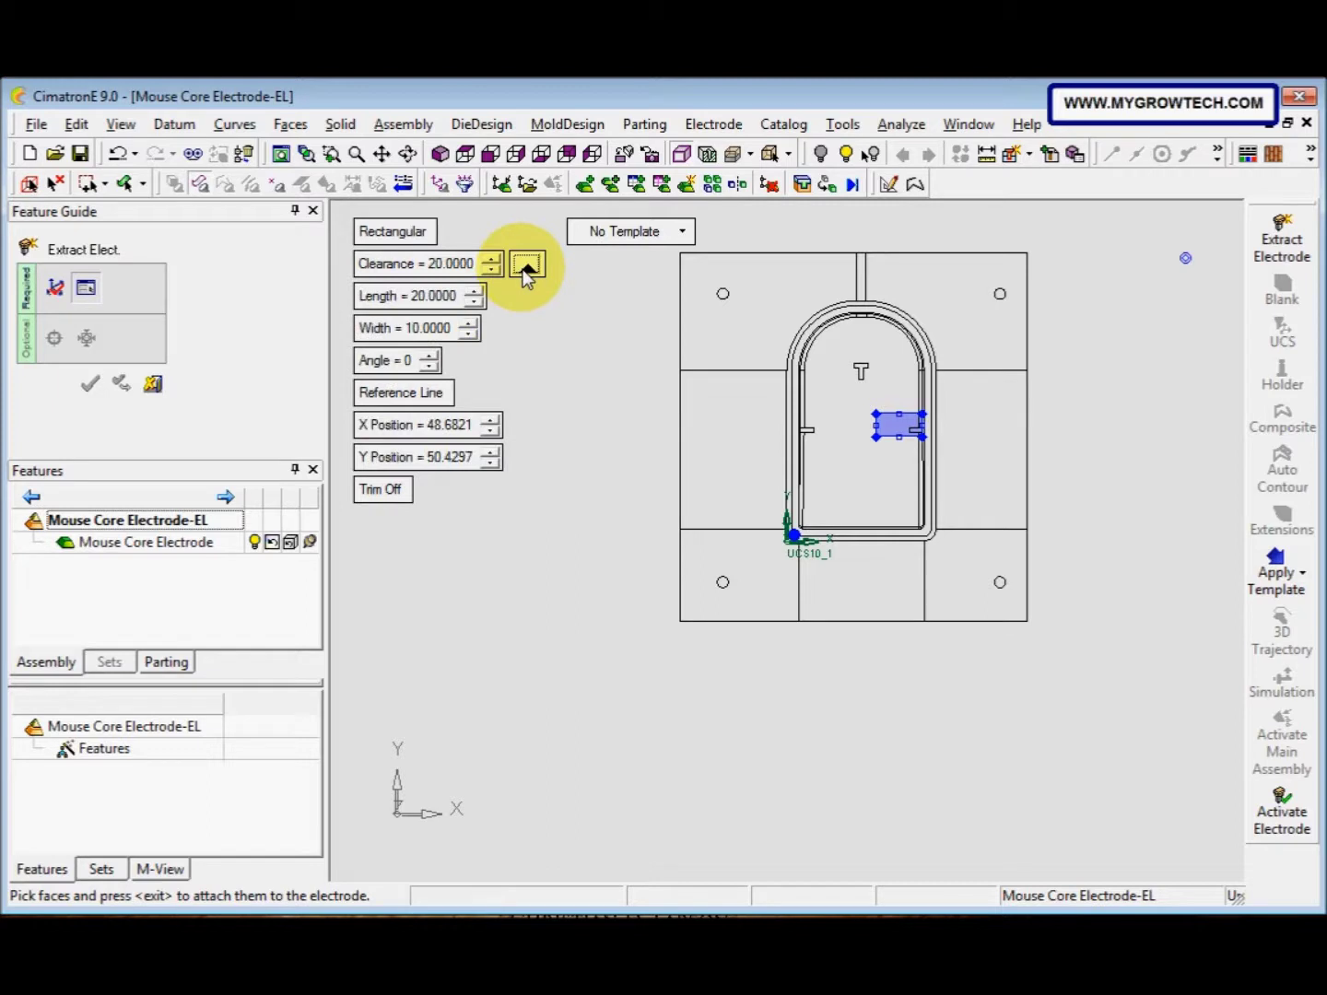
left_click(446, 299)
type("1")
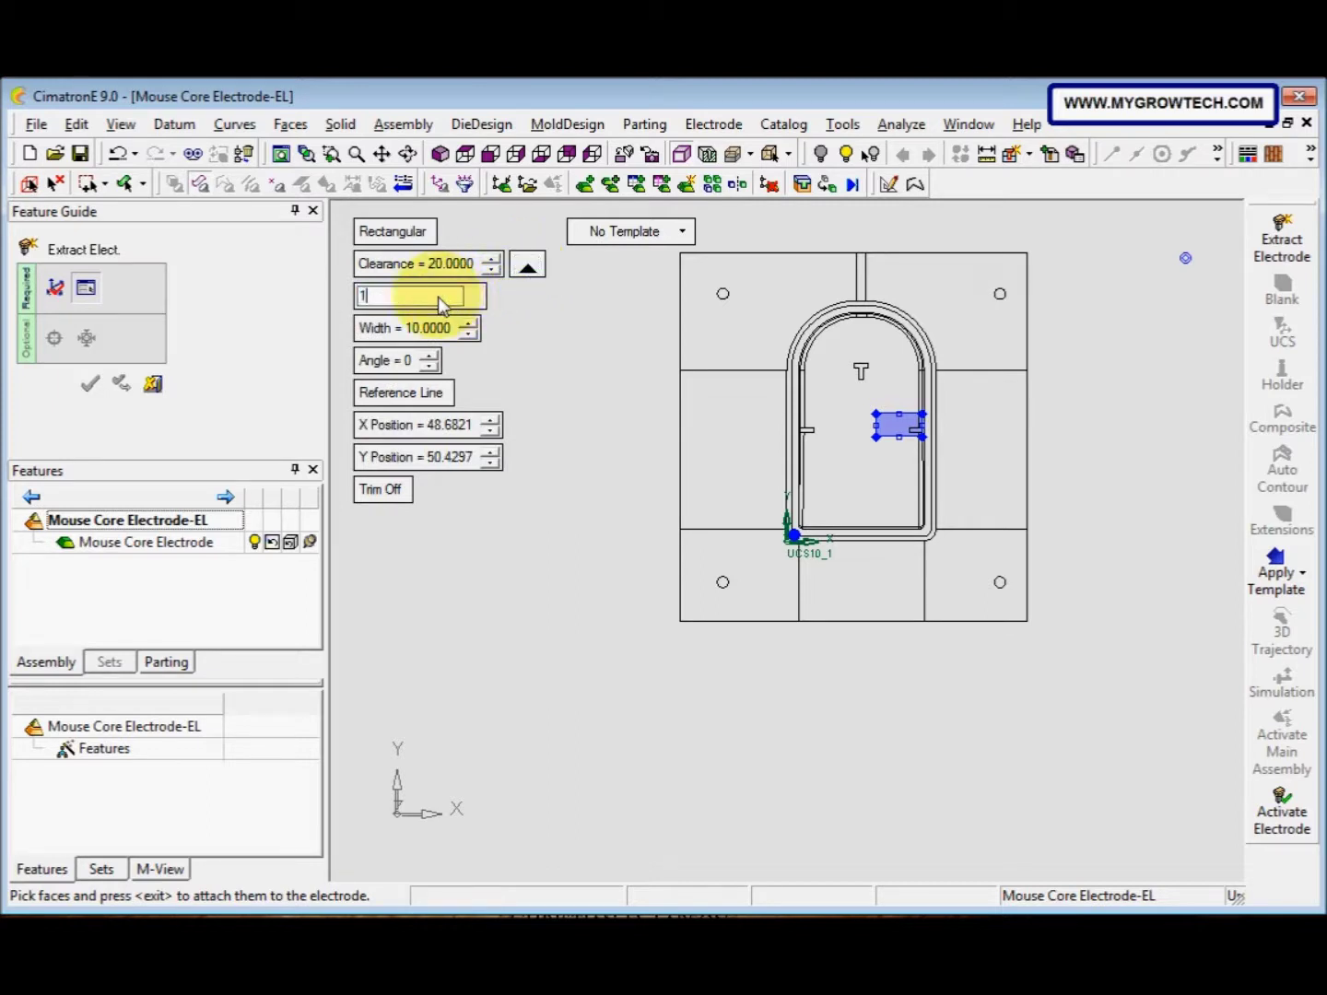
type("5")
key("Return")
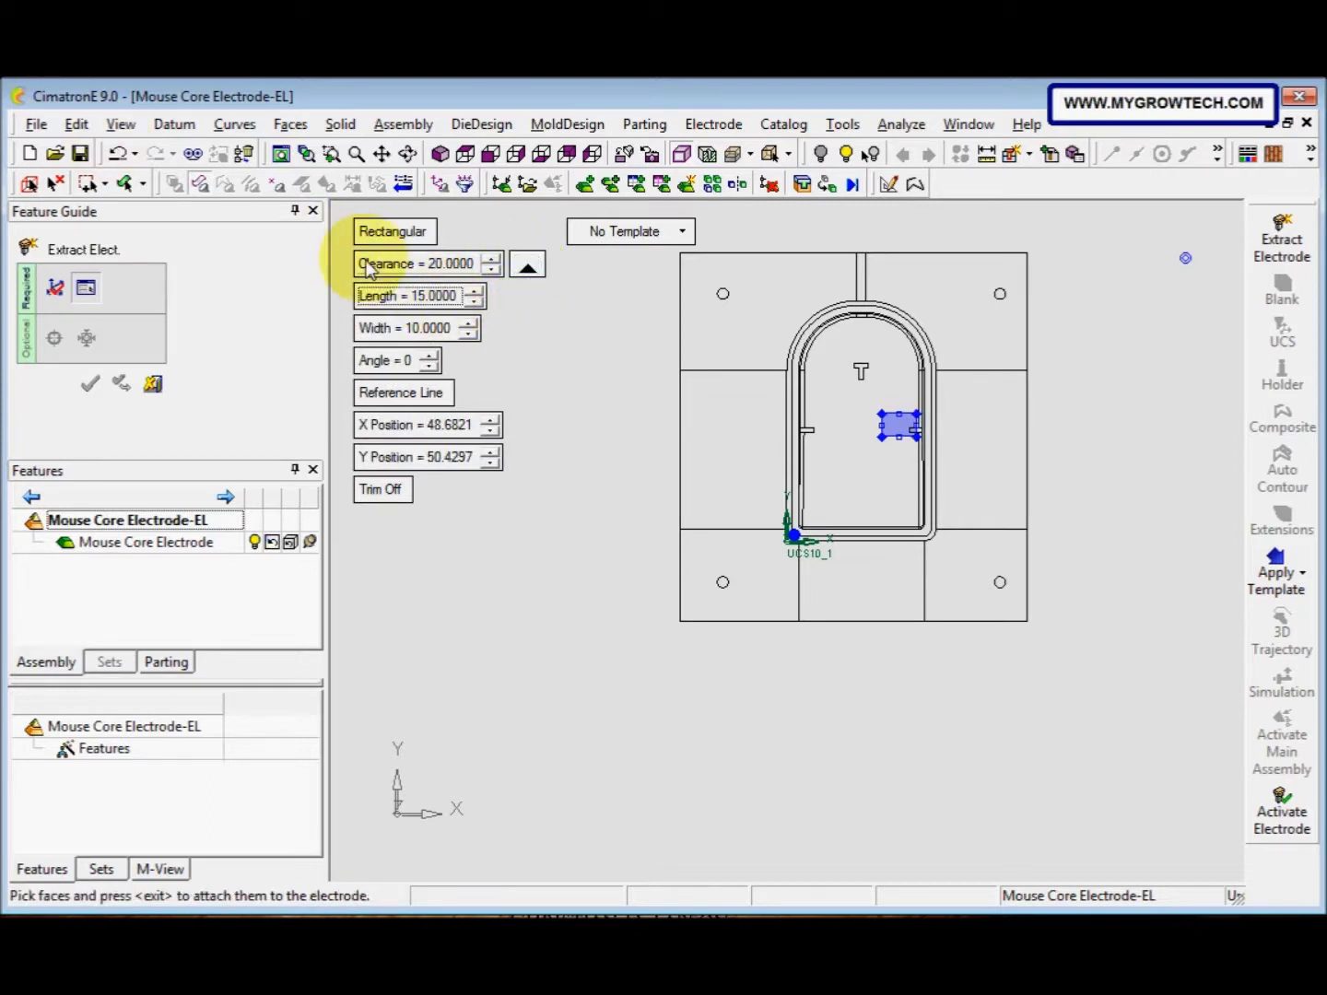
left_click(410, 340)
type("6")
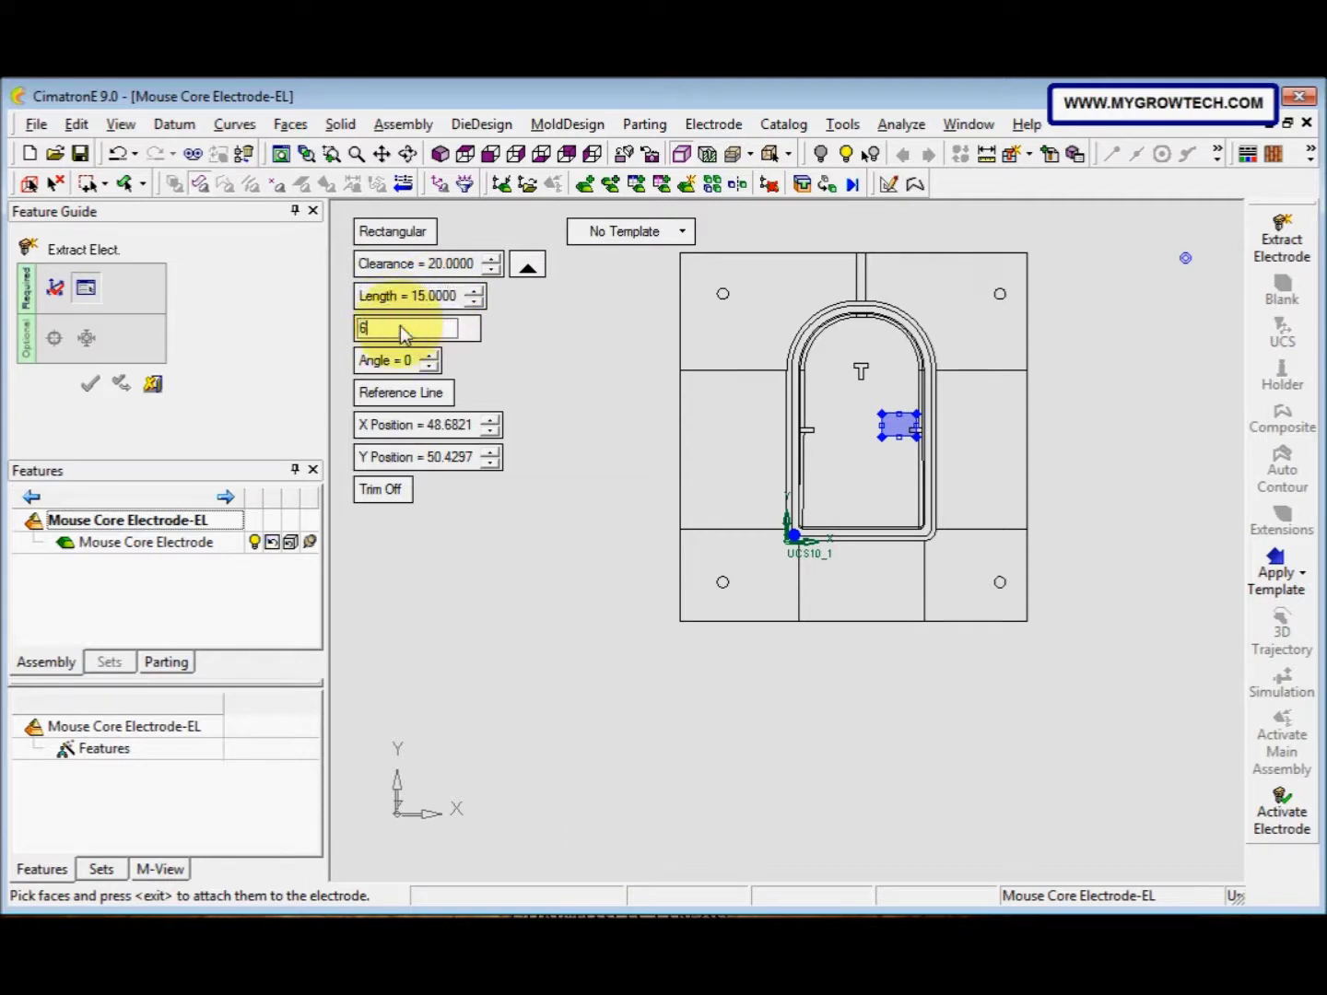
key("Return")
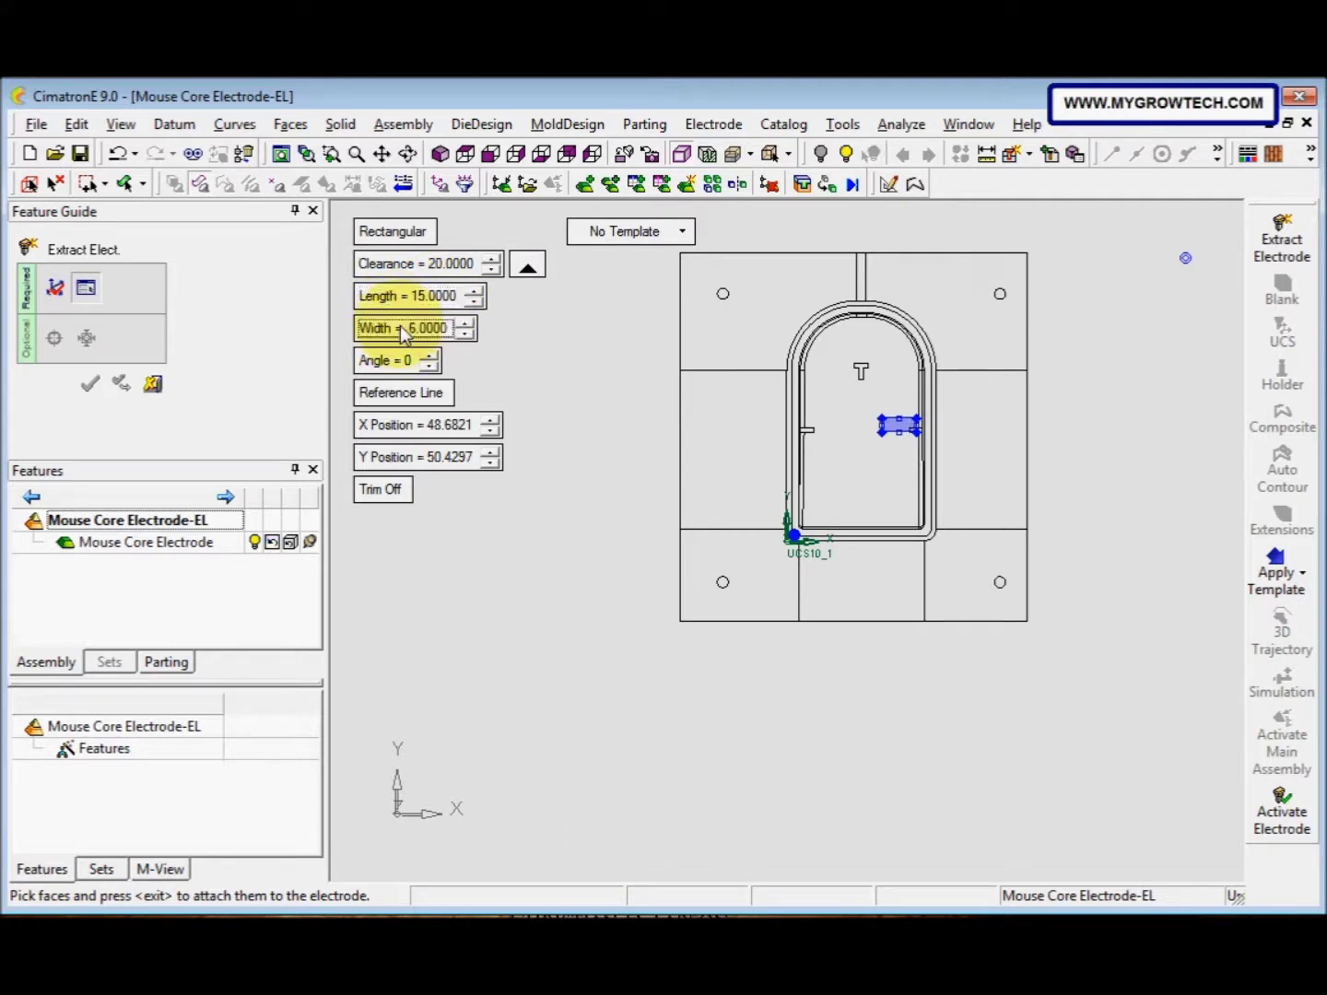
Position the electrode boundary at X 56 and Y 48, and complete the extraction centred on the right-hand groove's faces
left_click(450, 430)
type("56")
key("Return")
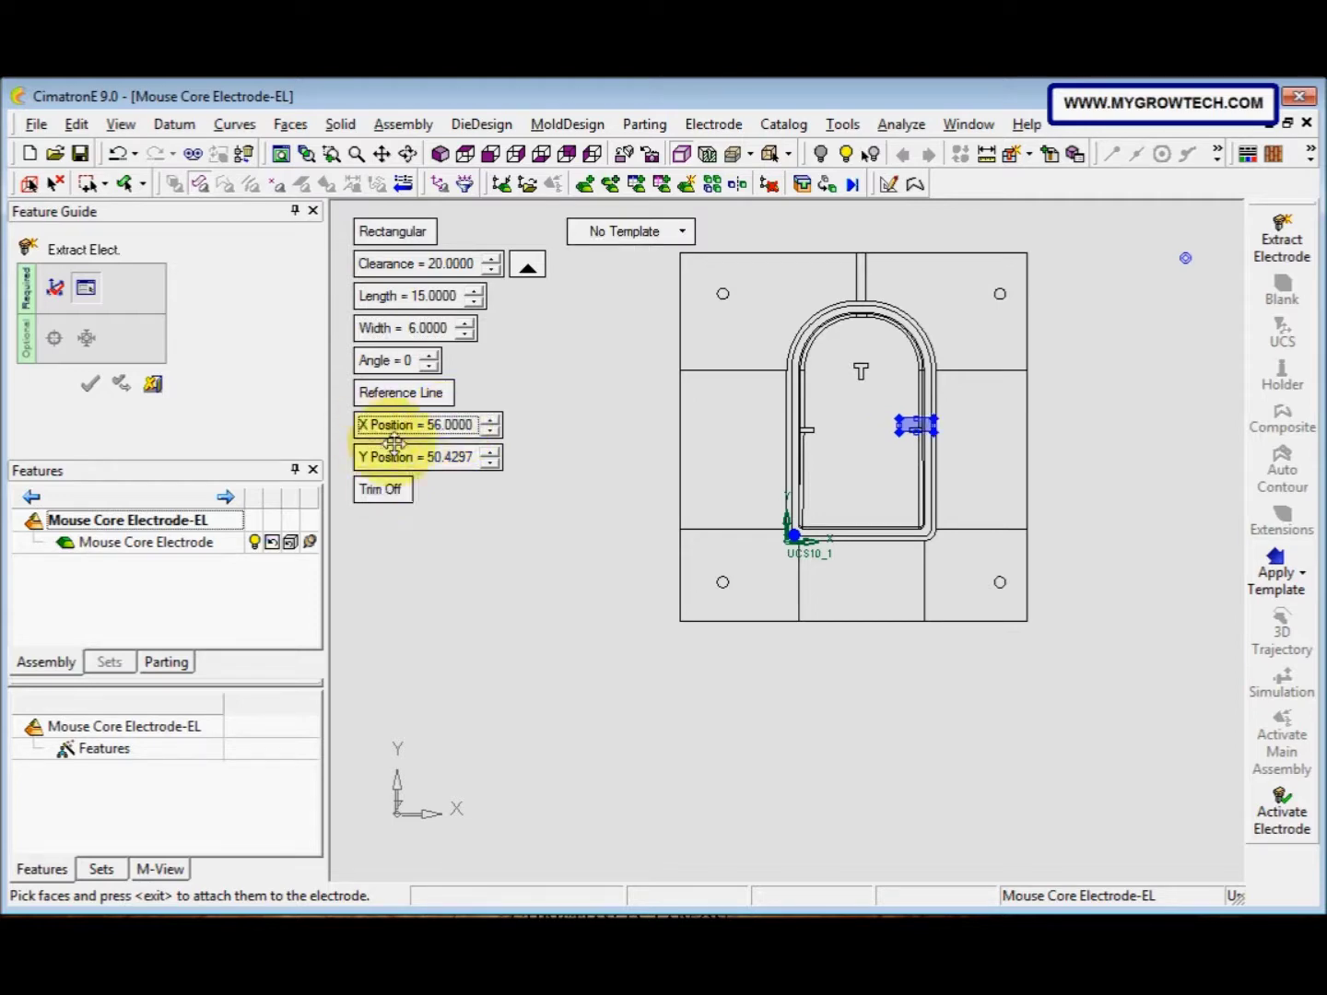
left_click(427, 461)
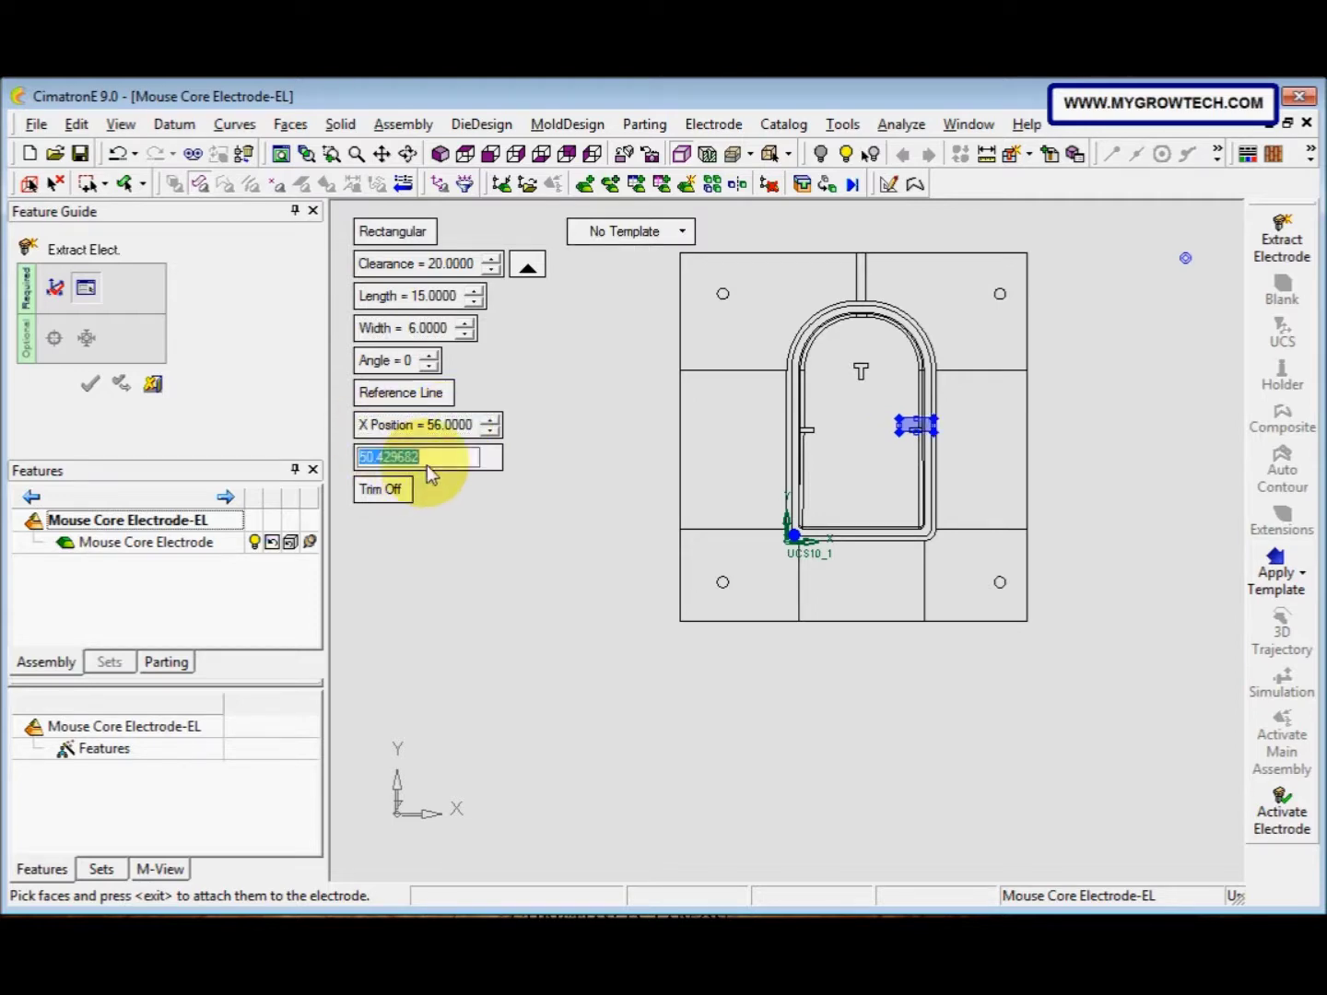
type("48")
key("Return")
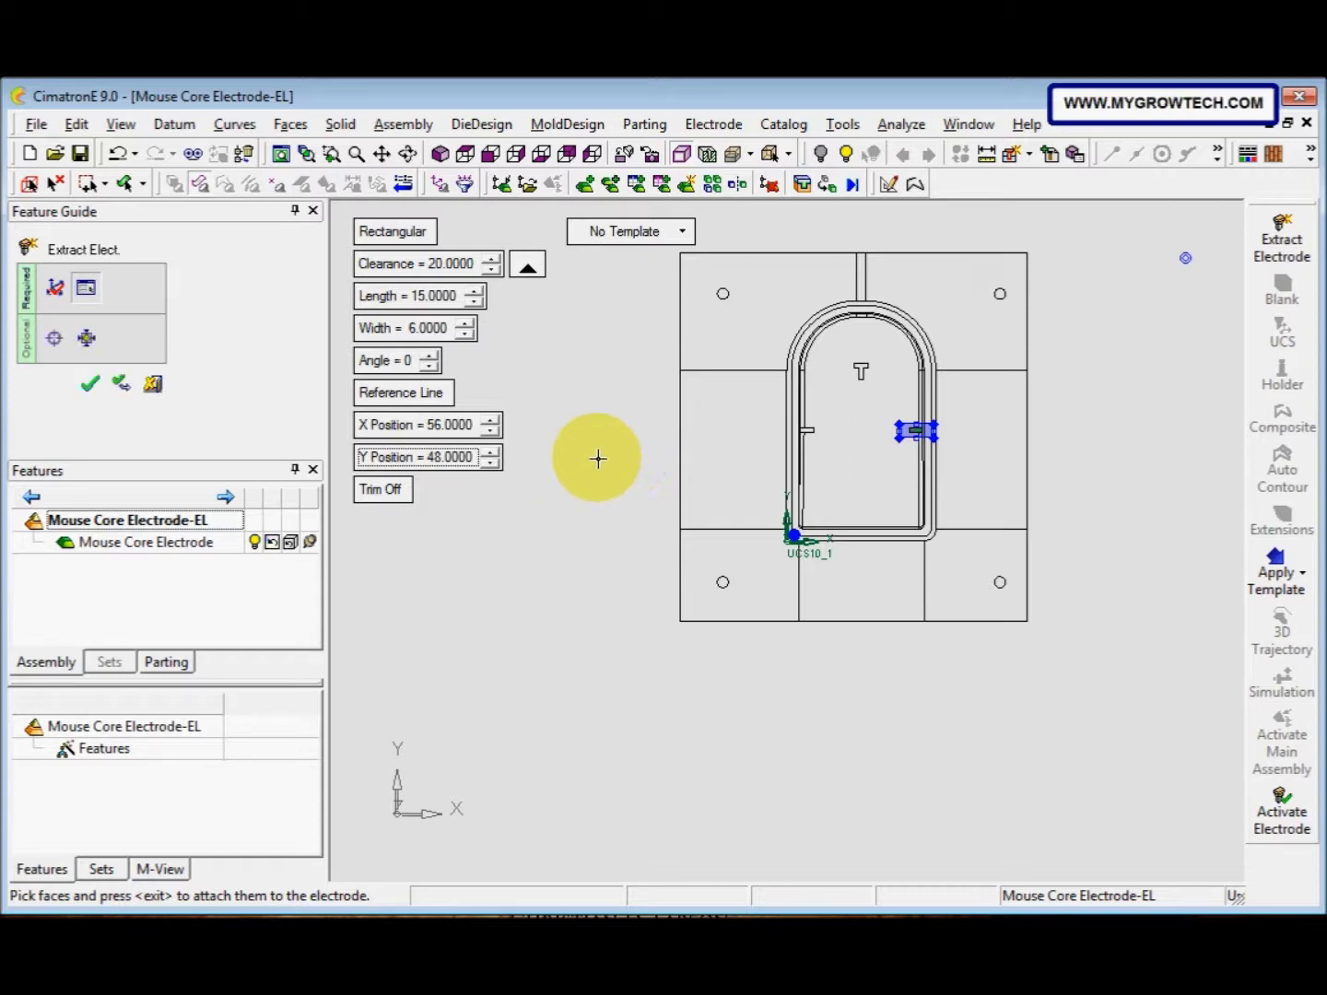
left_click(56, 339)
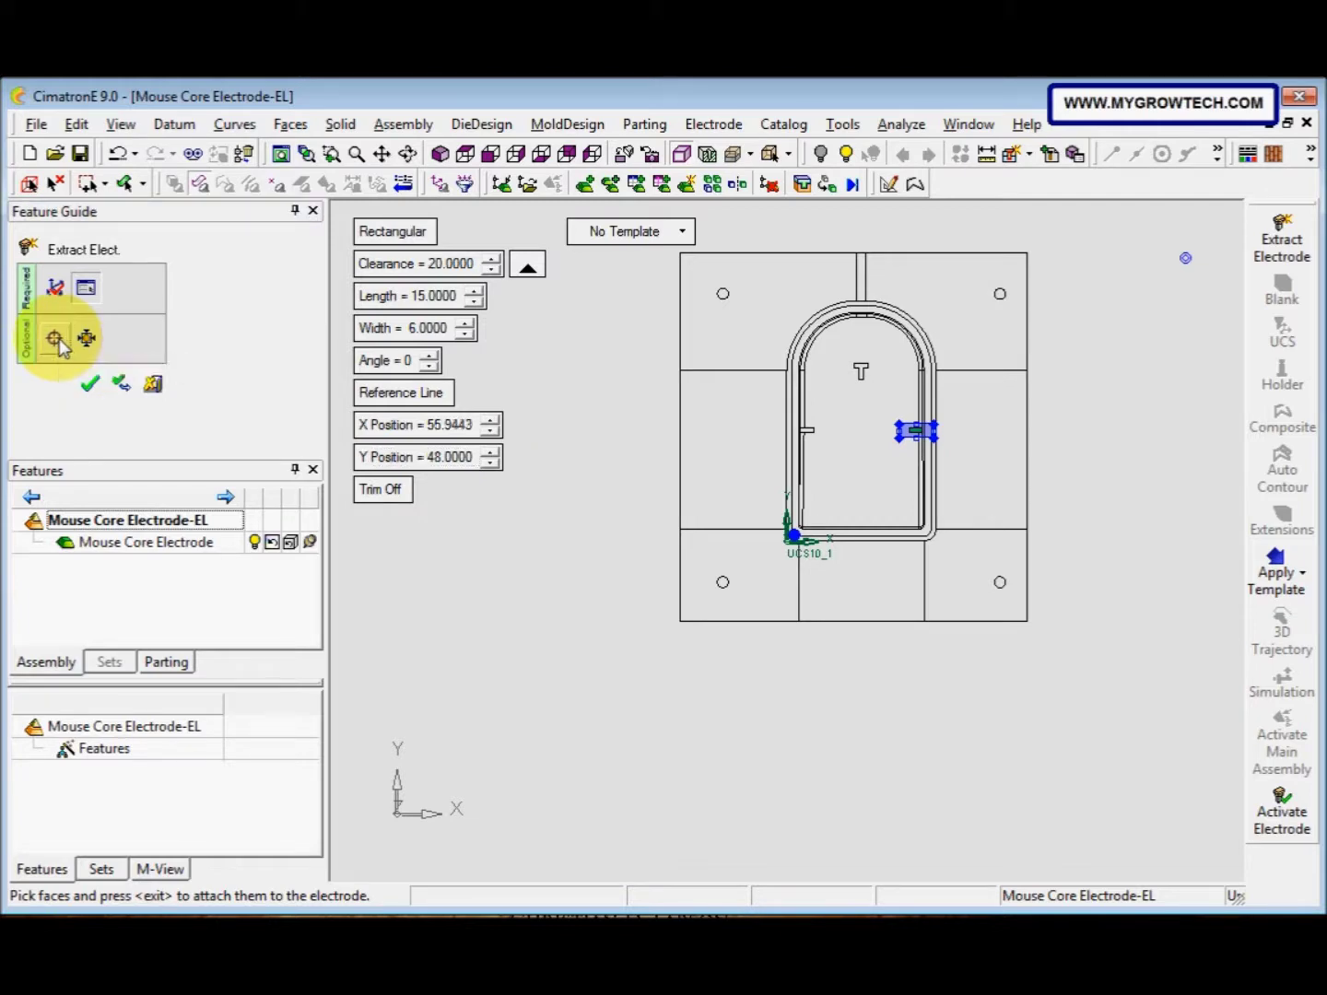
left_click(92, 387)
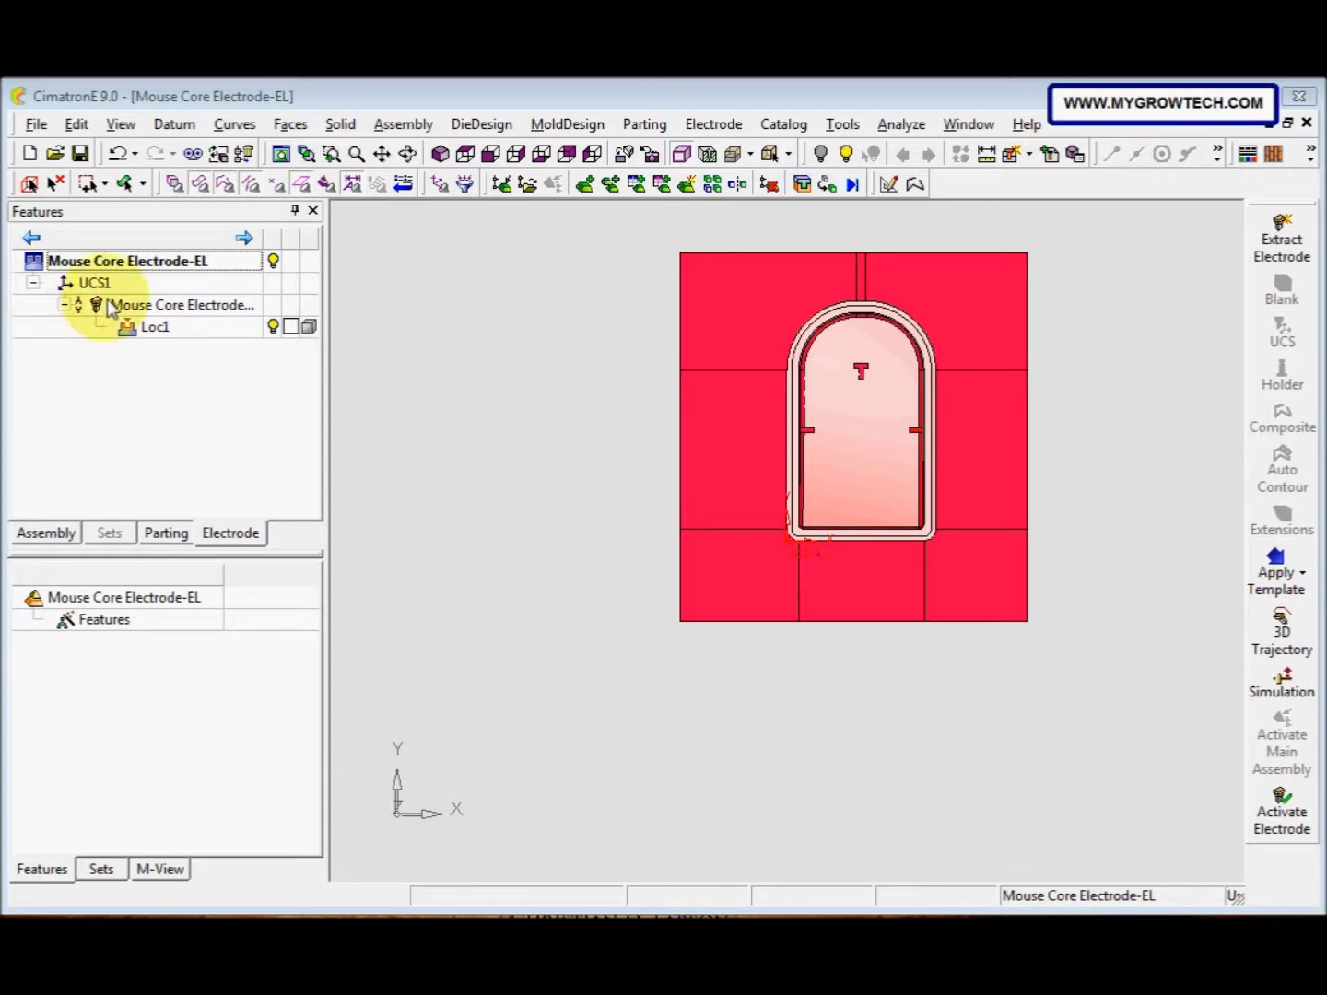
Activate the extracted electrode and hide the main Mouse Core Electrode-EL assembly so only the electrode's faces are displayed
double_click(163, 305)
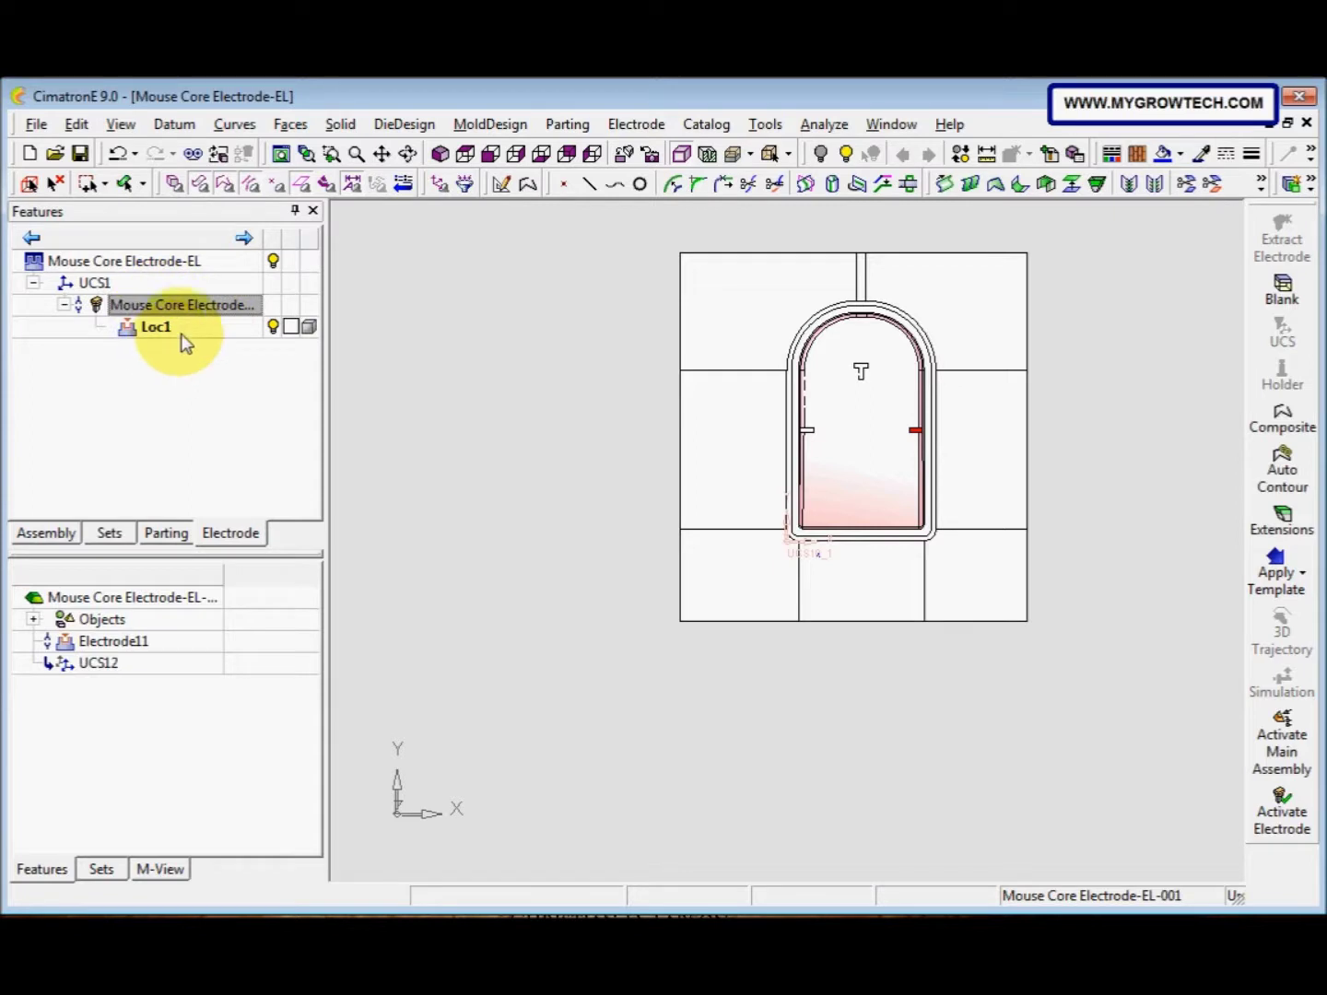
left_click(273, 260)
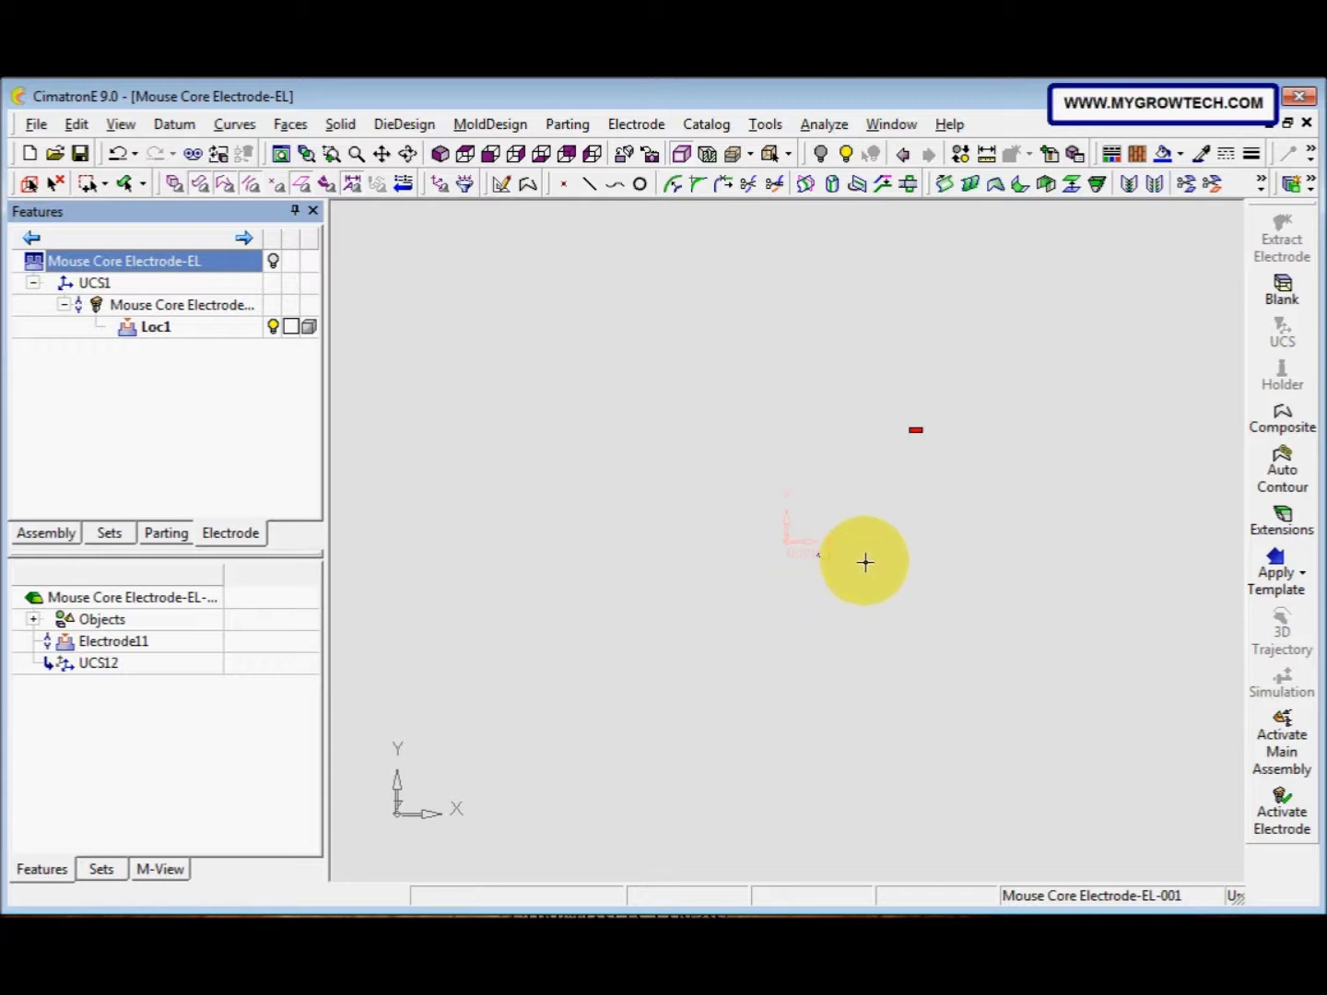
middle_click_drag(865, 562, 726, 603)
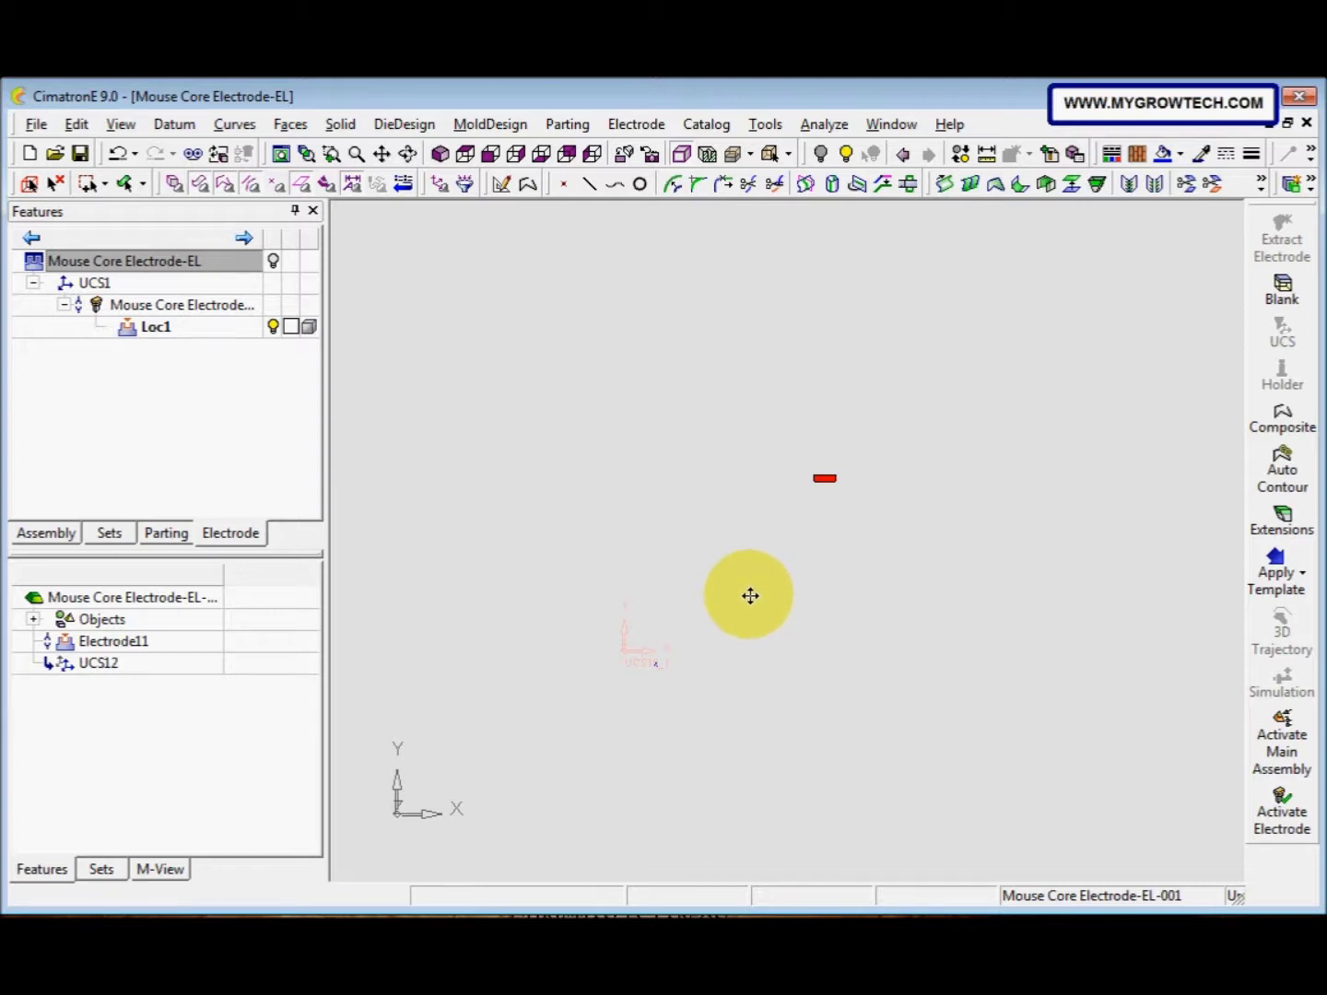
left_click_drag(790, 572, 755, 610)
scroll(759, 595, "up", 3)
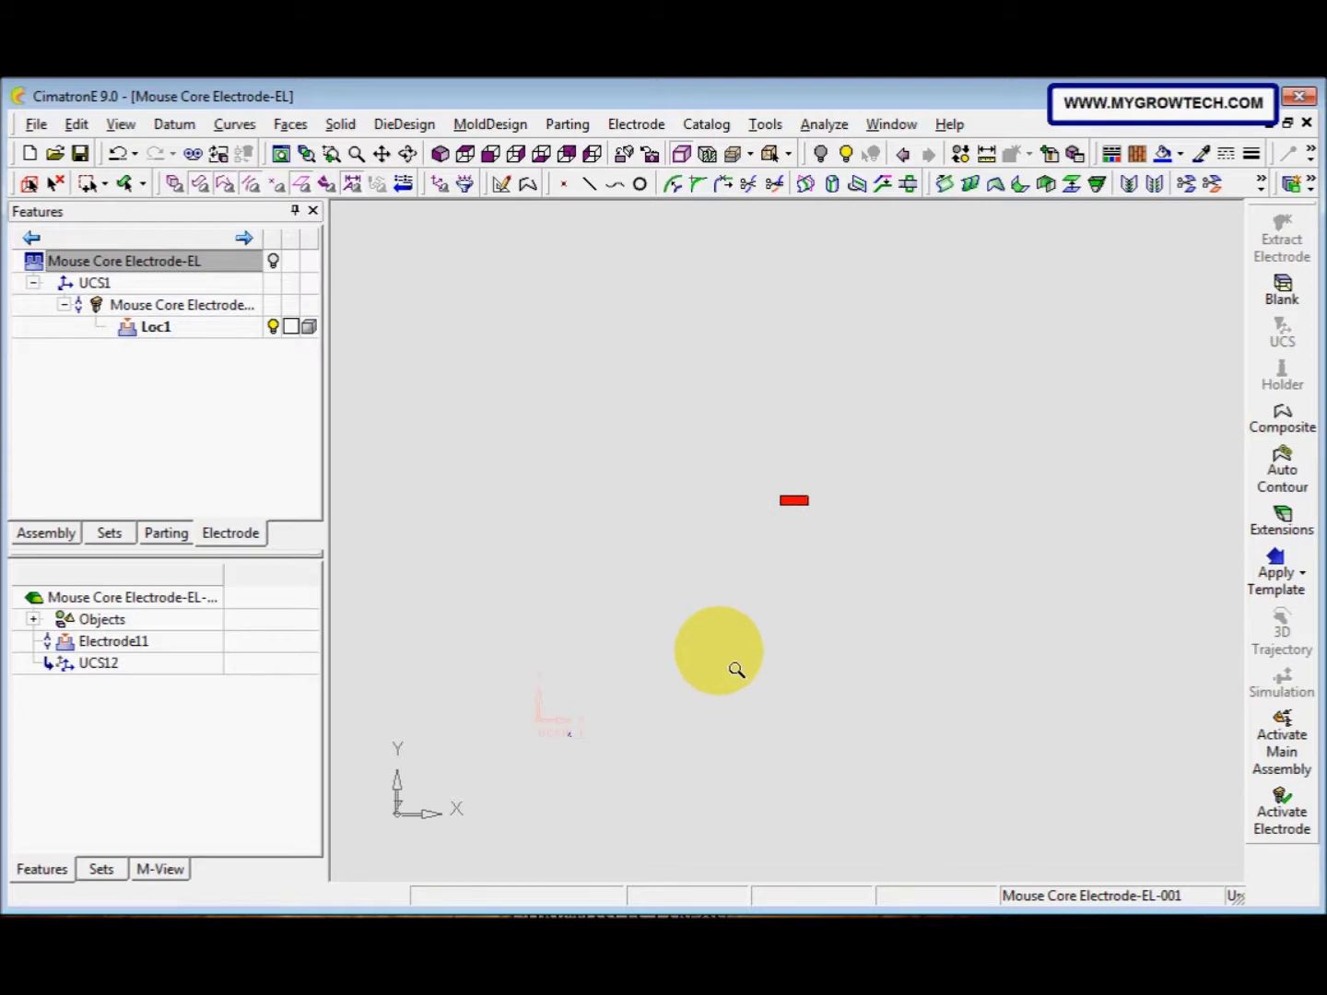
Start a rectangular blank around the electrode faces, making Base Height the free value and setting the blank height to 28
left_click(455, 157)
scroll(945, 559, "down", 1)
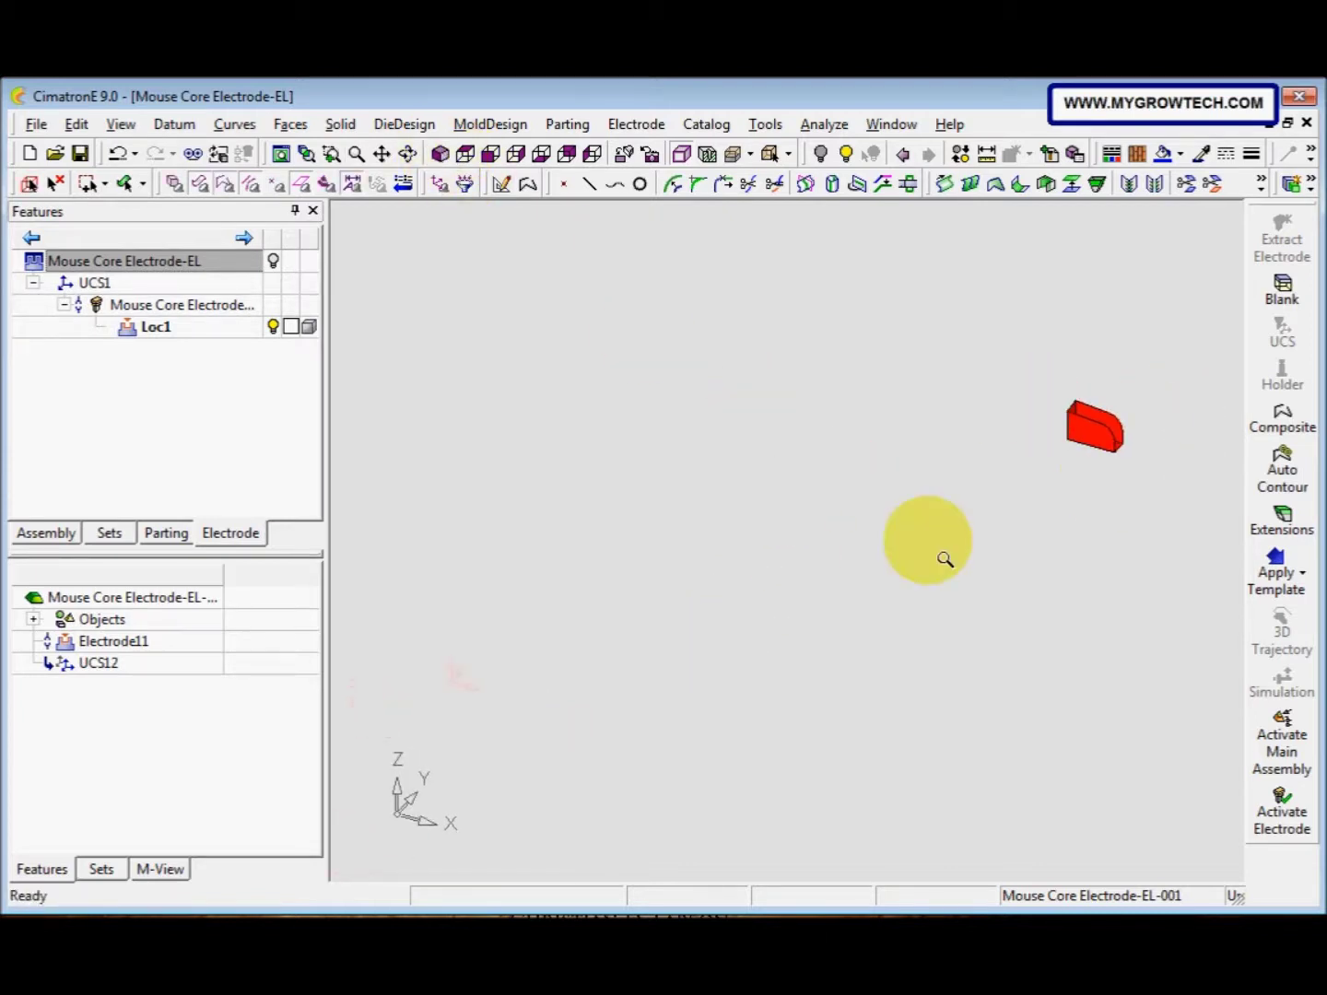
left_click_drag(1042, 495, 627, 551)
left_click_drag(679, 608, 719, 568)
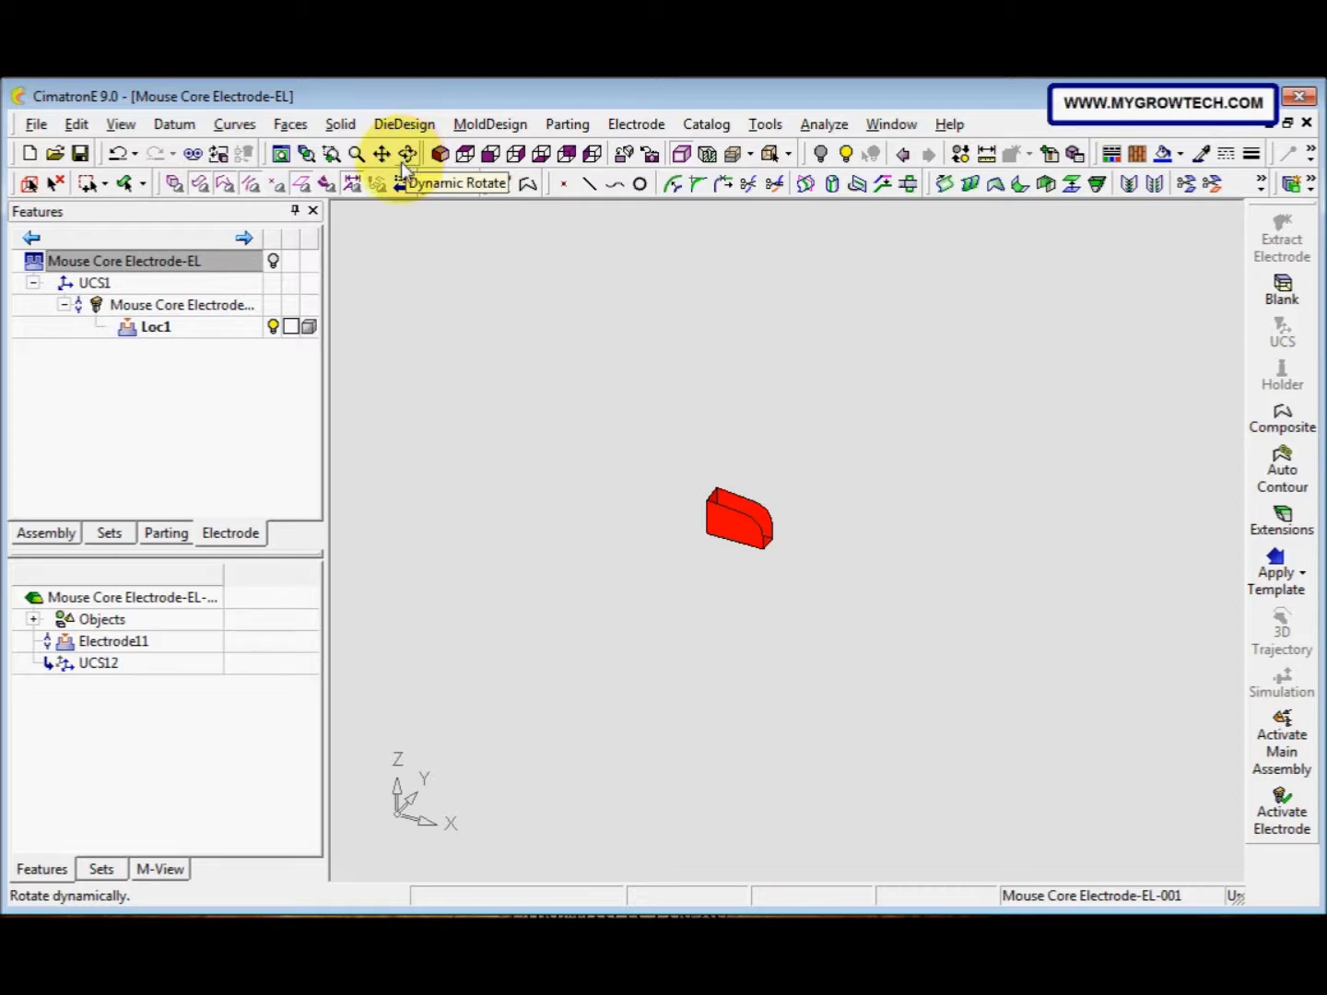
left_click(1277, 302)
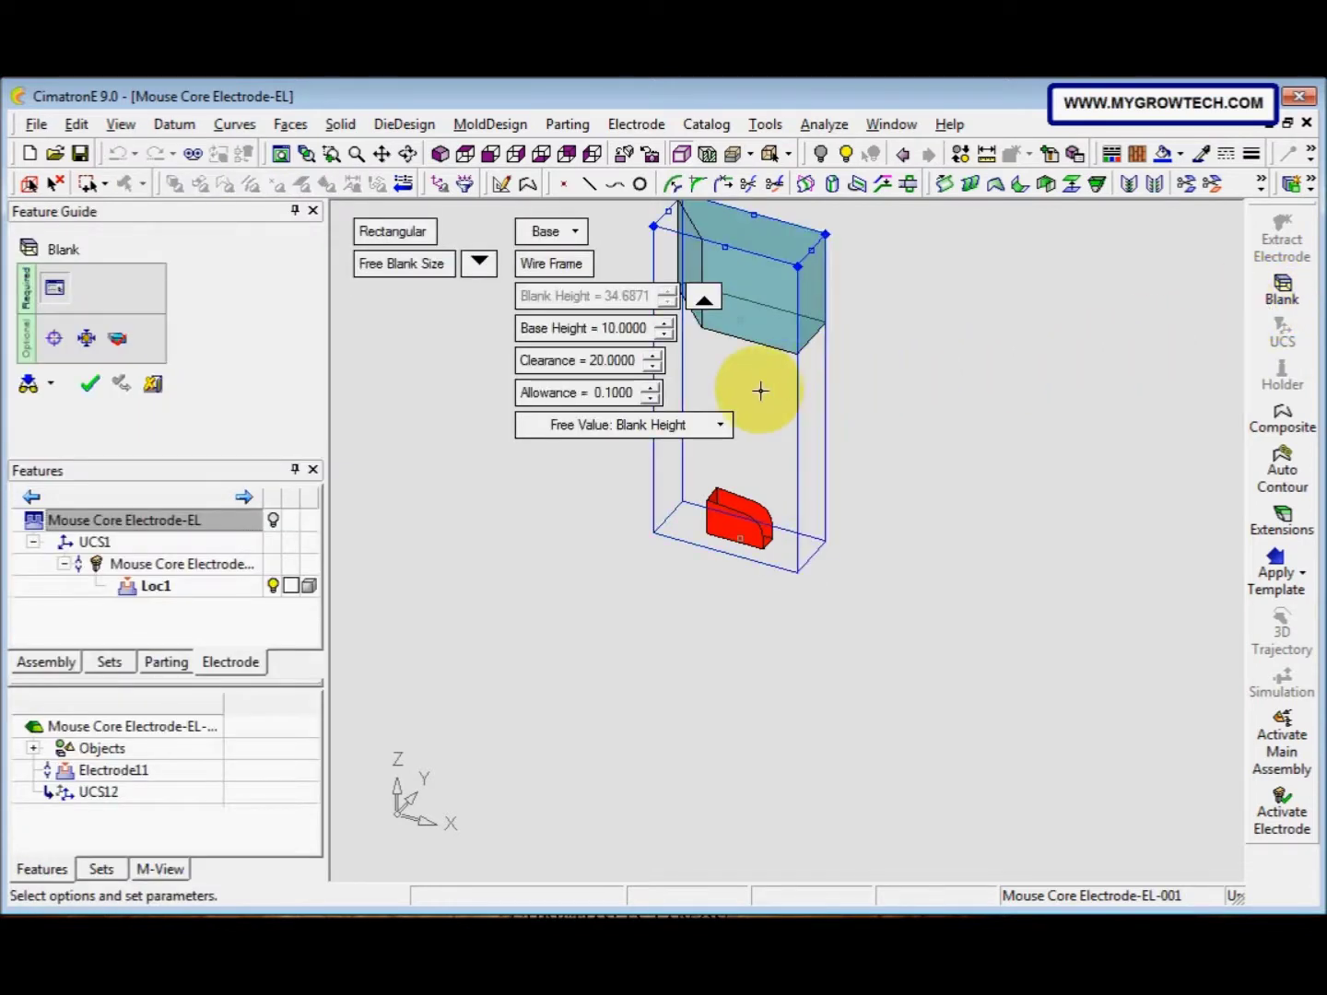
left_click(727, 433)
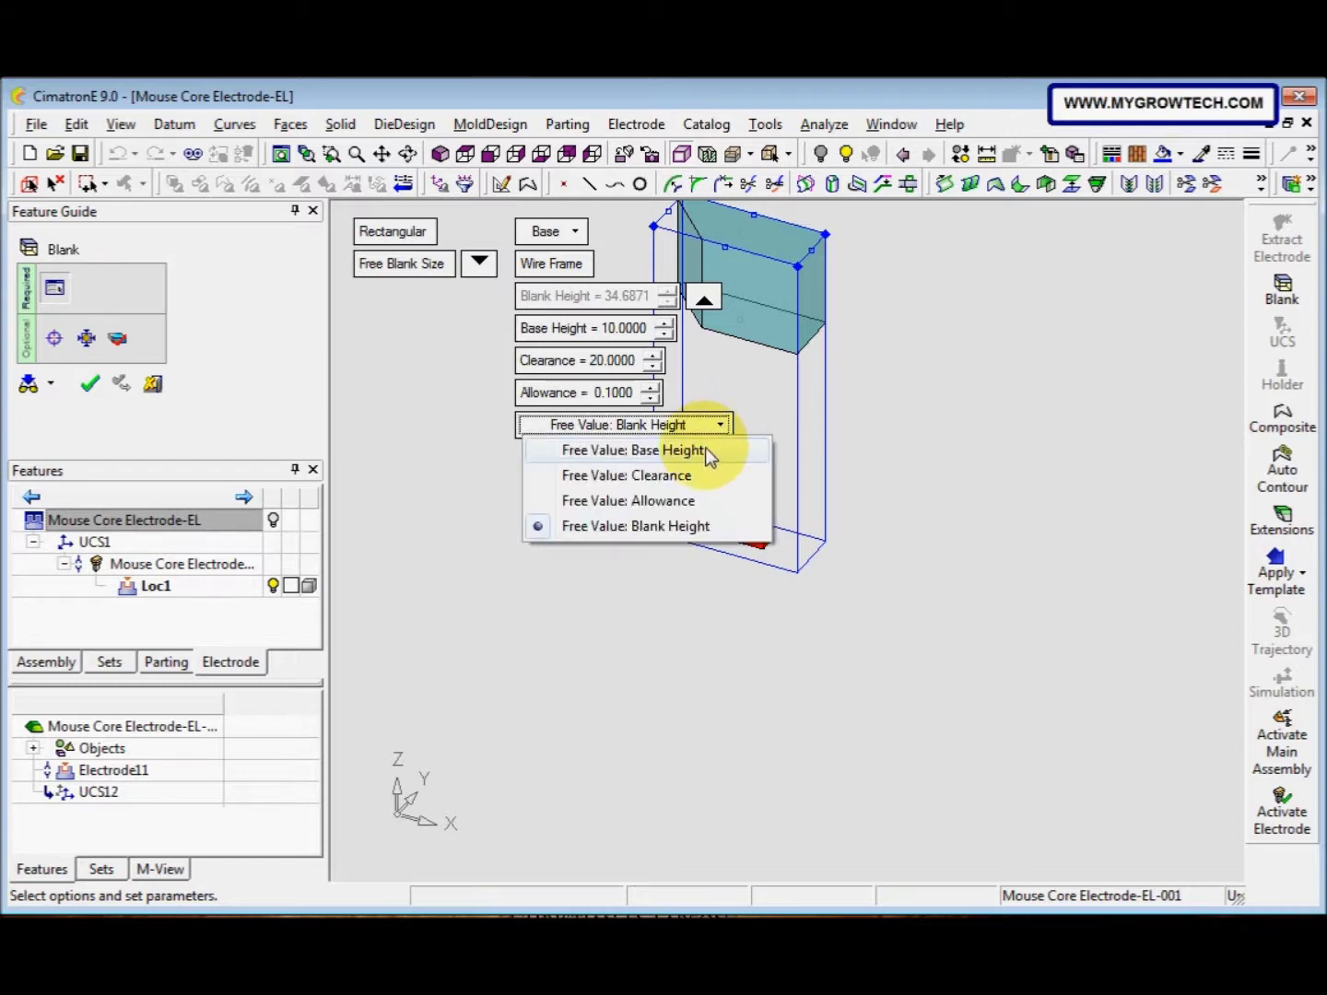
left_click(705, 449)
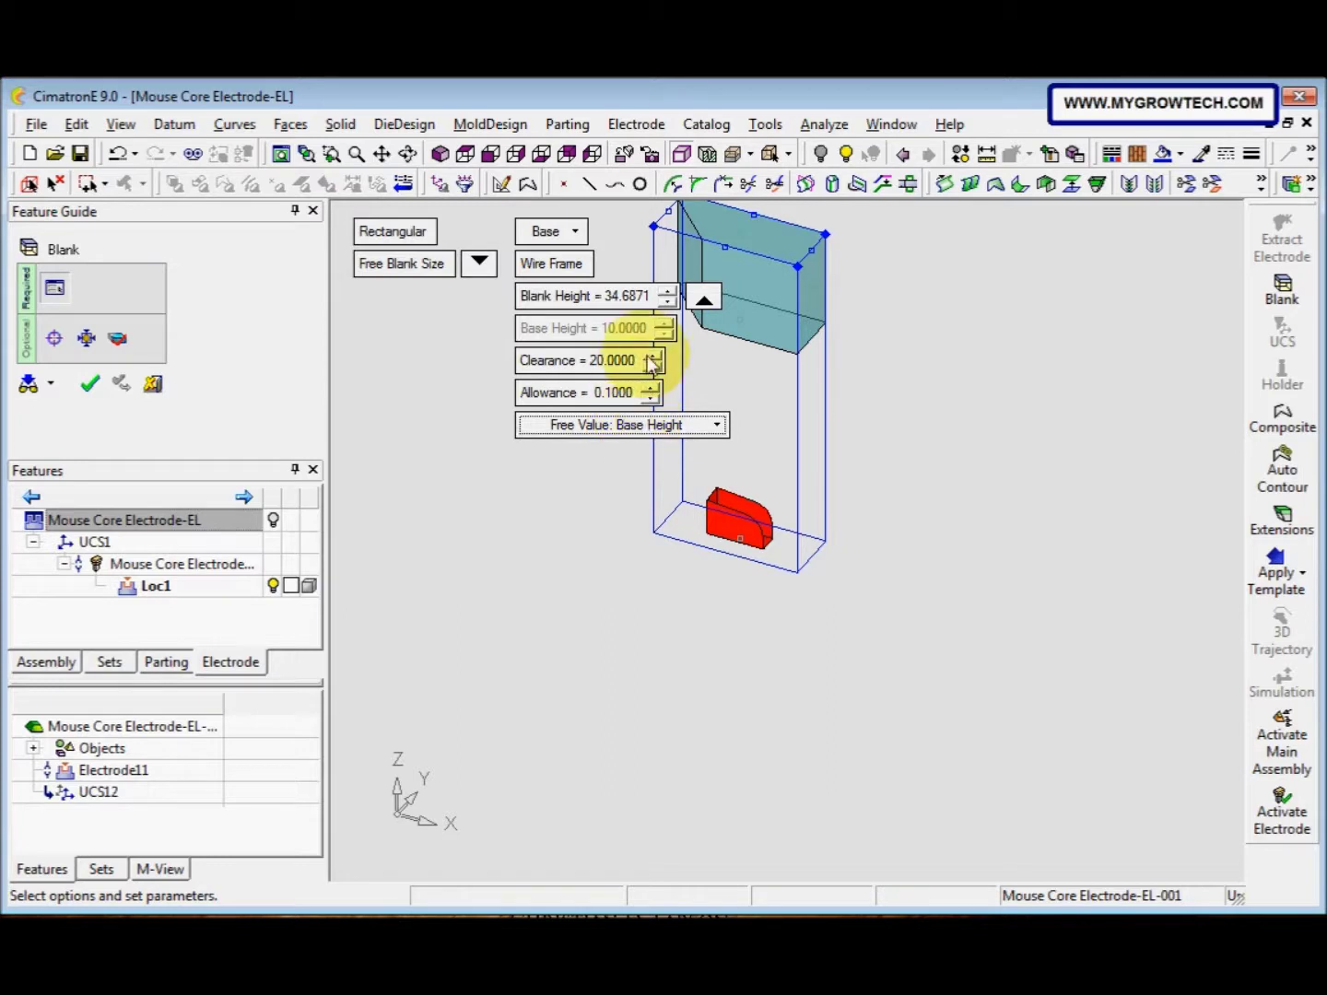
left_click(635, 300)
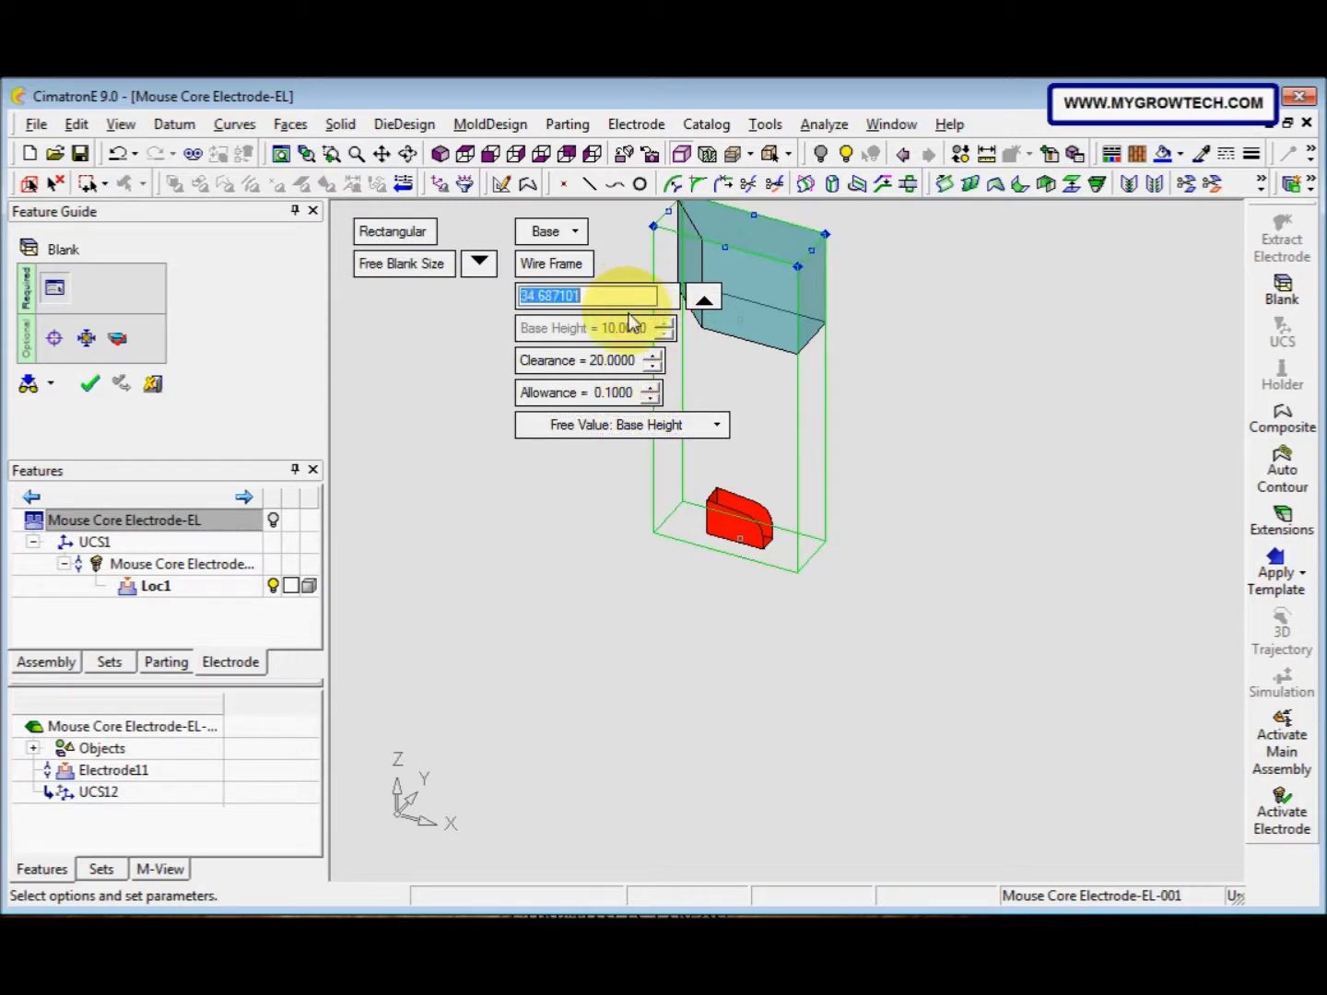
type("3")
key("BackSpace")
type("28")
key("Return")
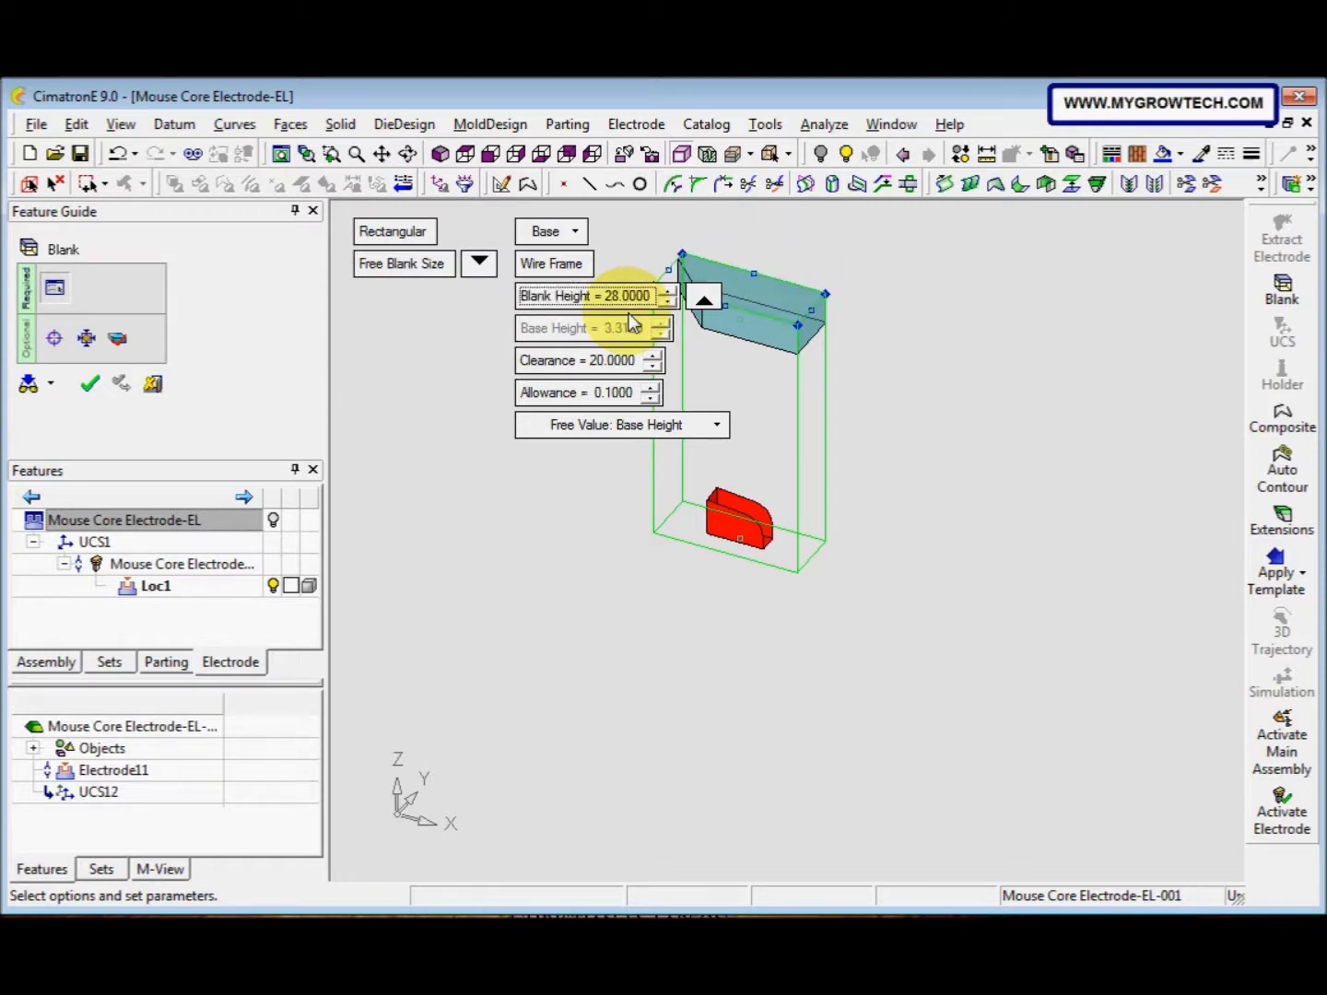
Set the blank's clearance to 18 and create the blank
left_click(612, 367)
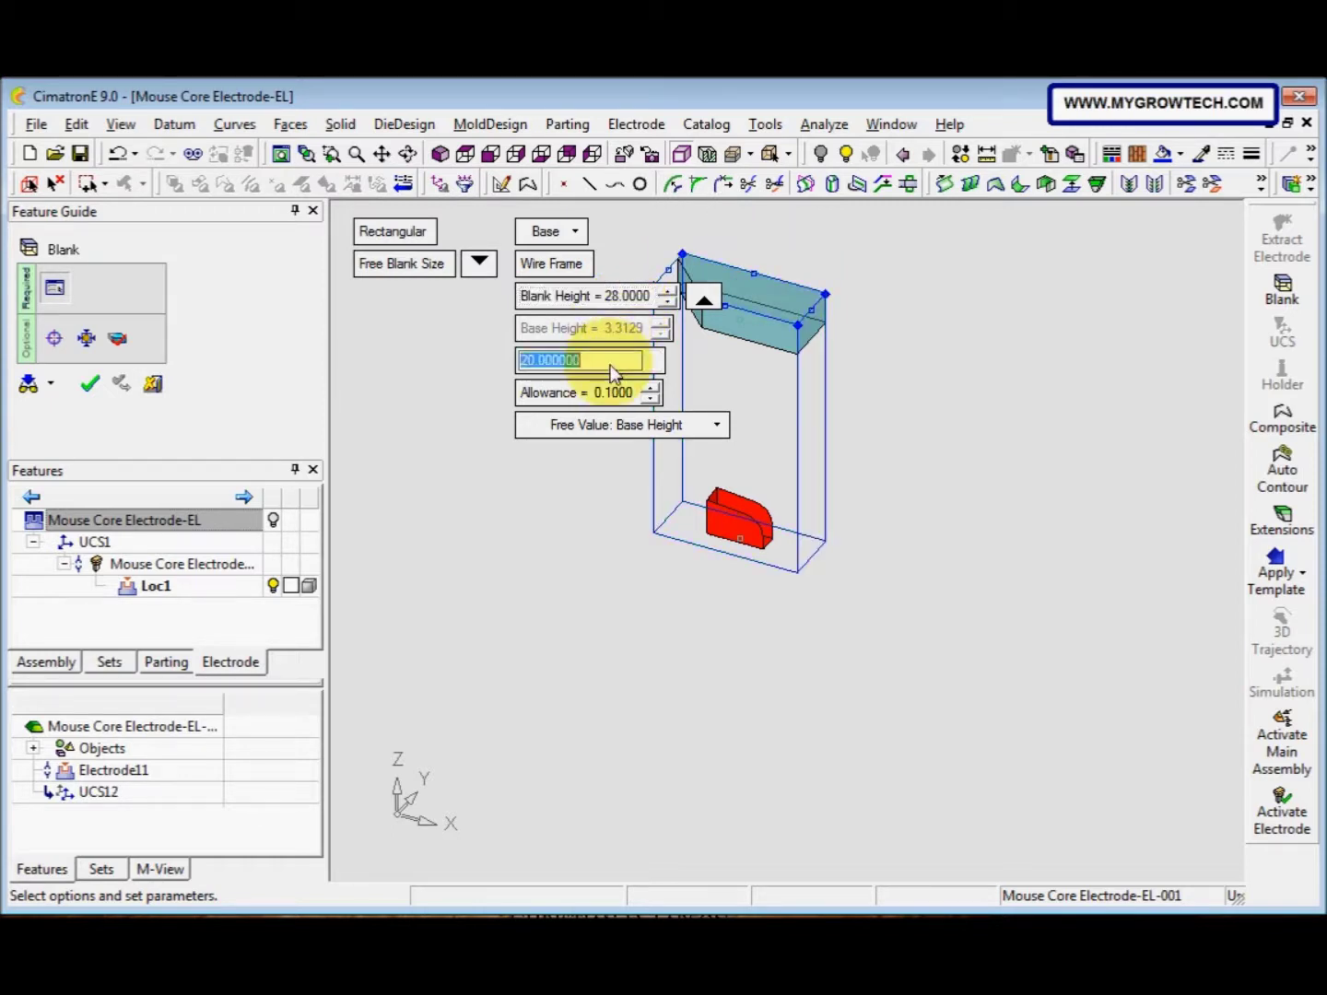
type("1")
key("Return")
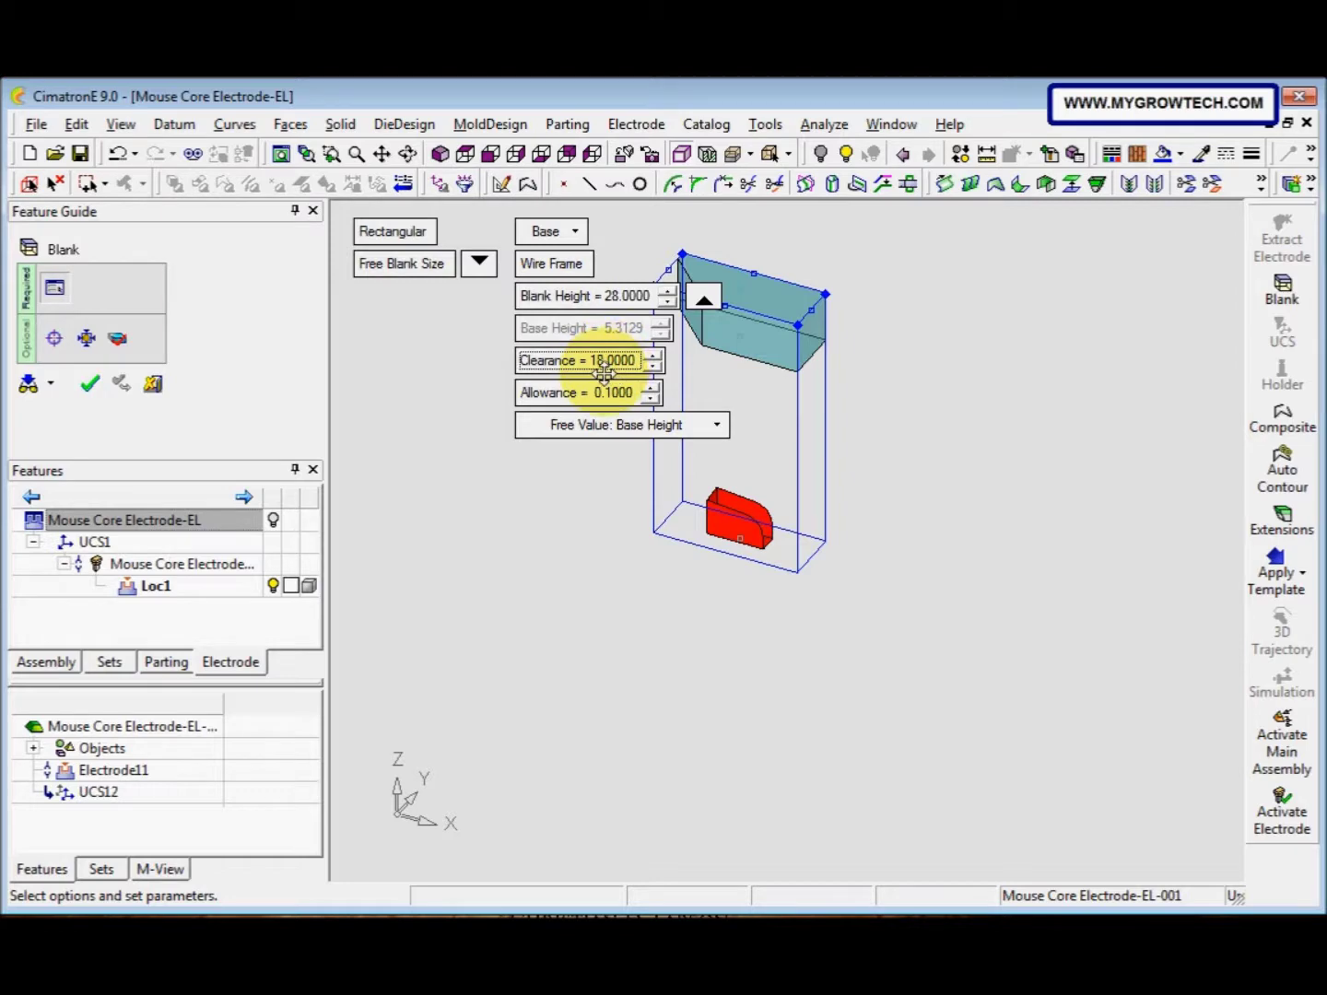
left_click(90, 383)
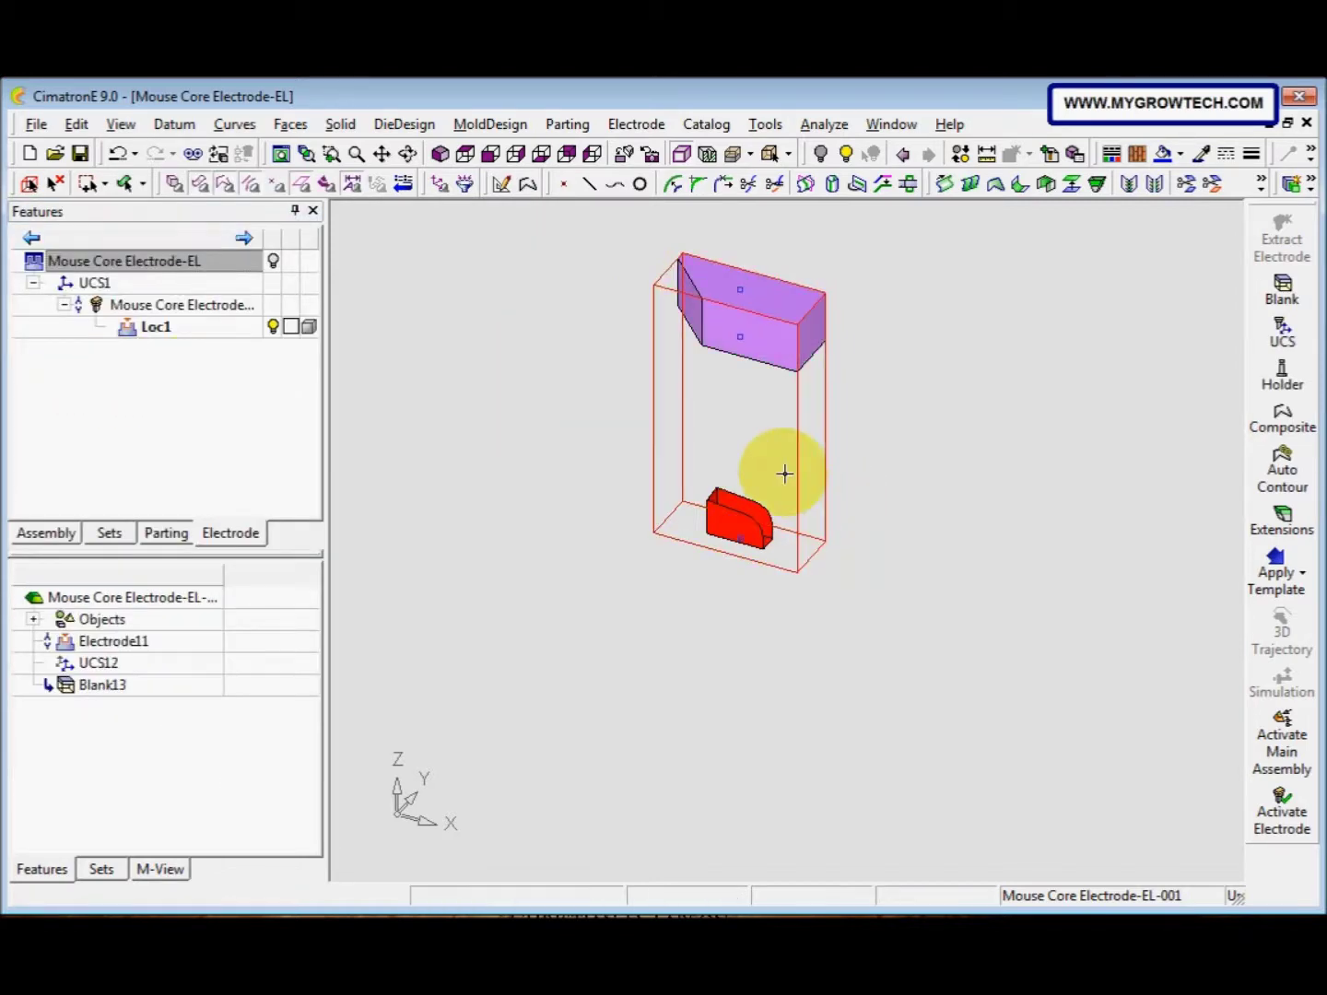
Create an electrode UCS with its origin at the centre point of the blank's top face
scroll(790, 513, "down", 1)
middle_click_drag(784, 515, 743, 596)
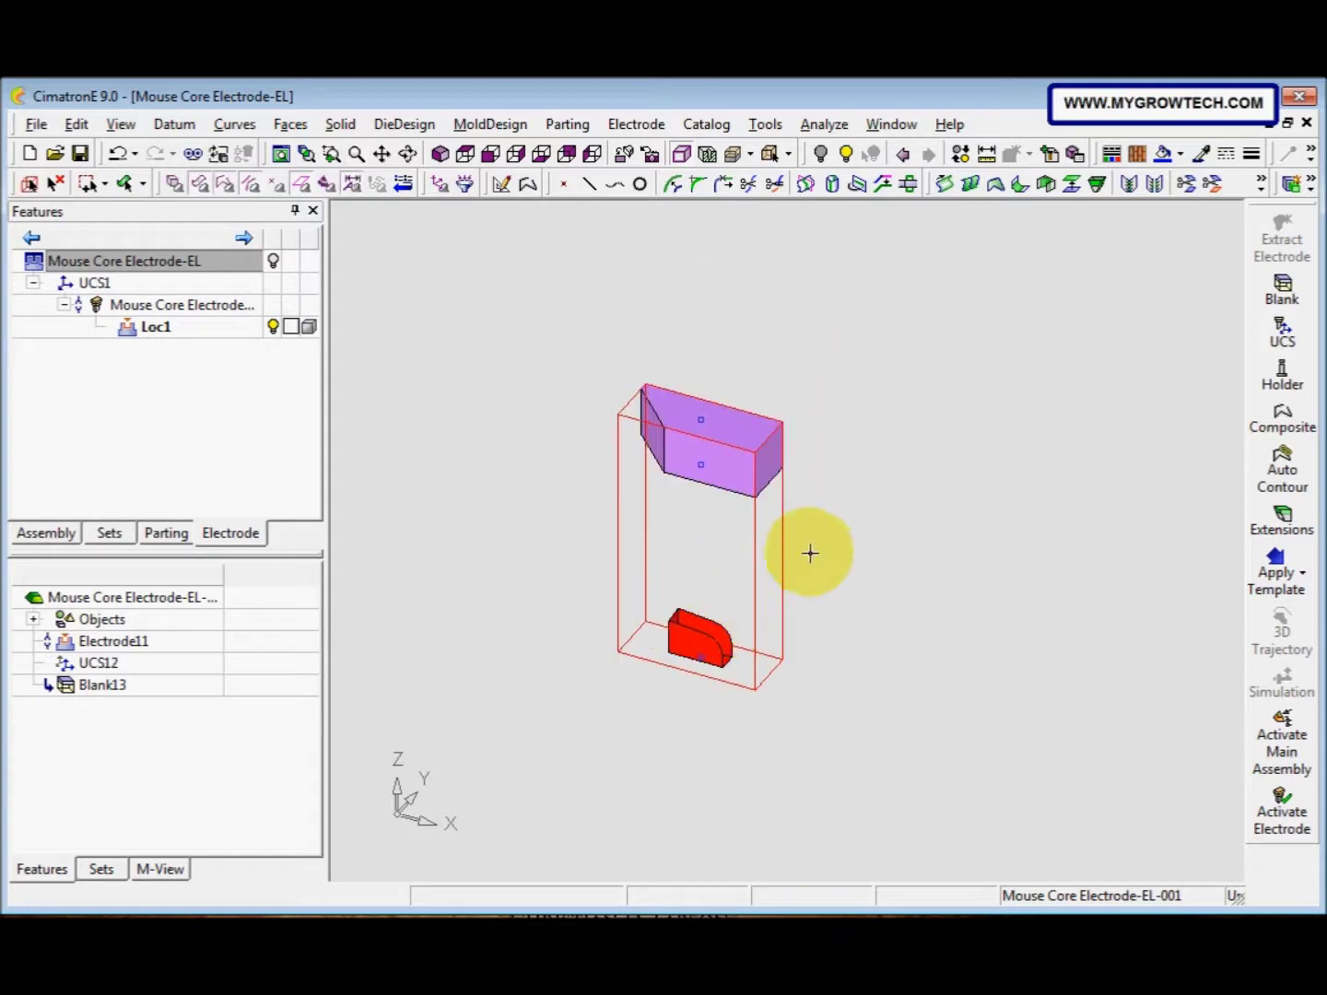
left_click(1279, 334)
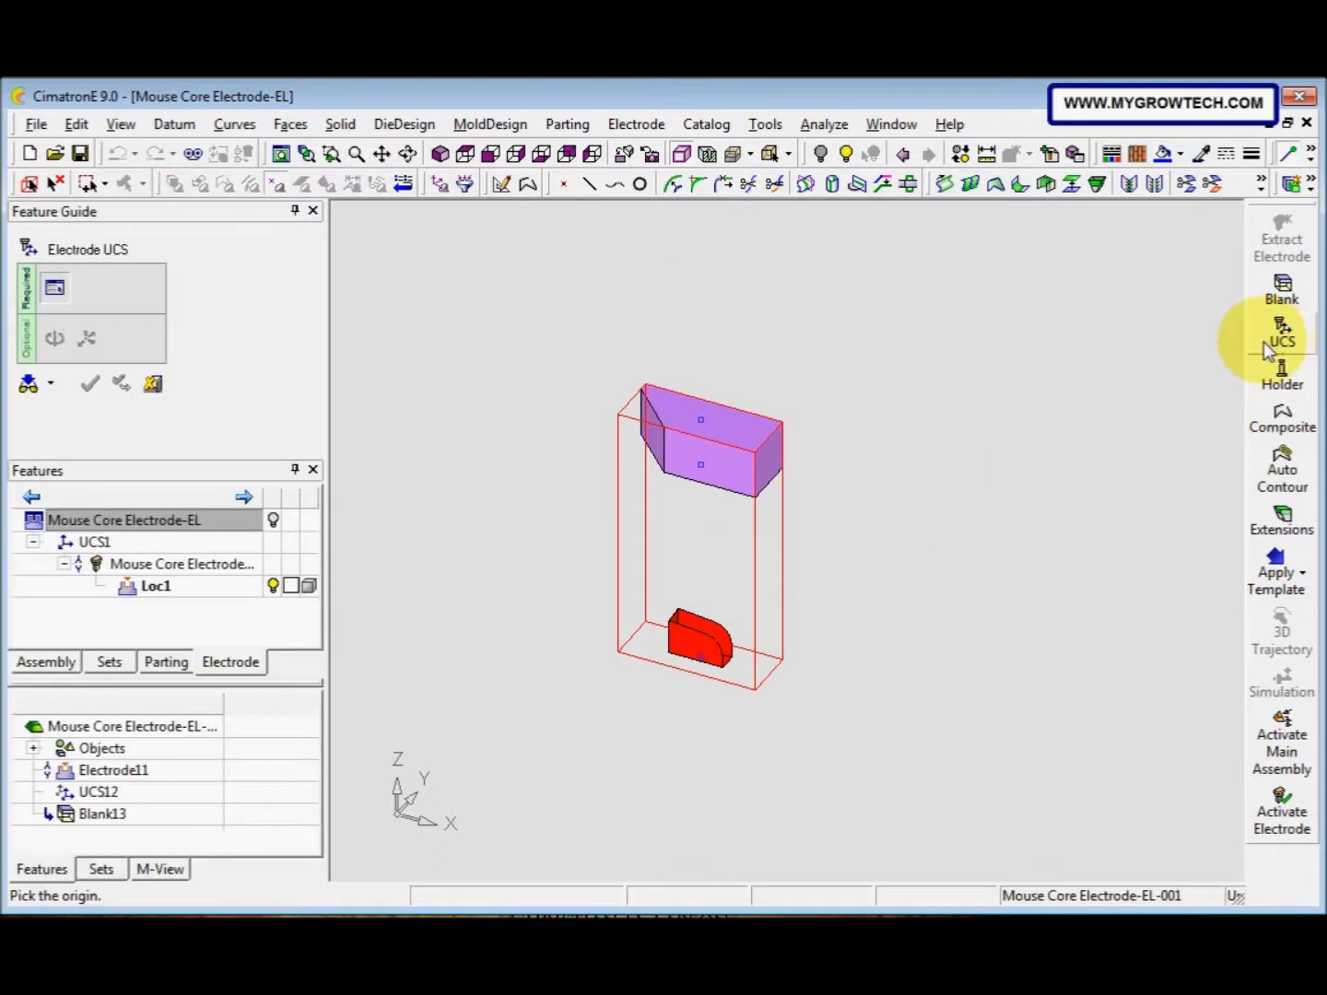
left_click(703, 419)
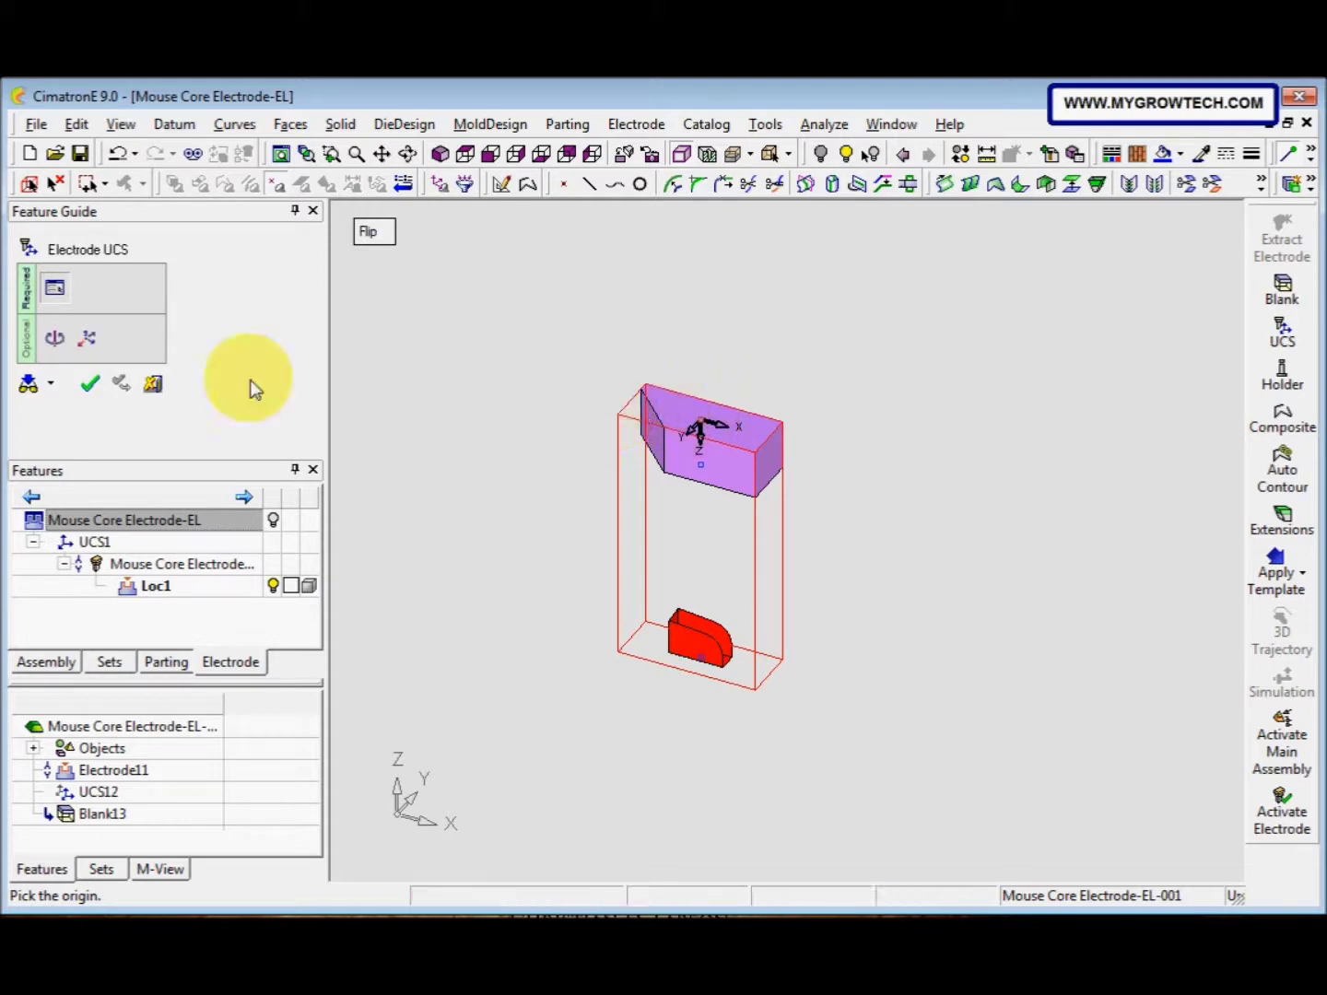
left_click(91, 385)
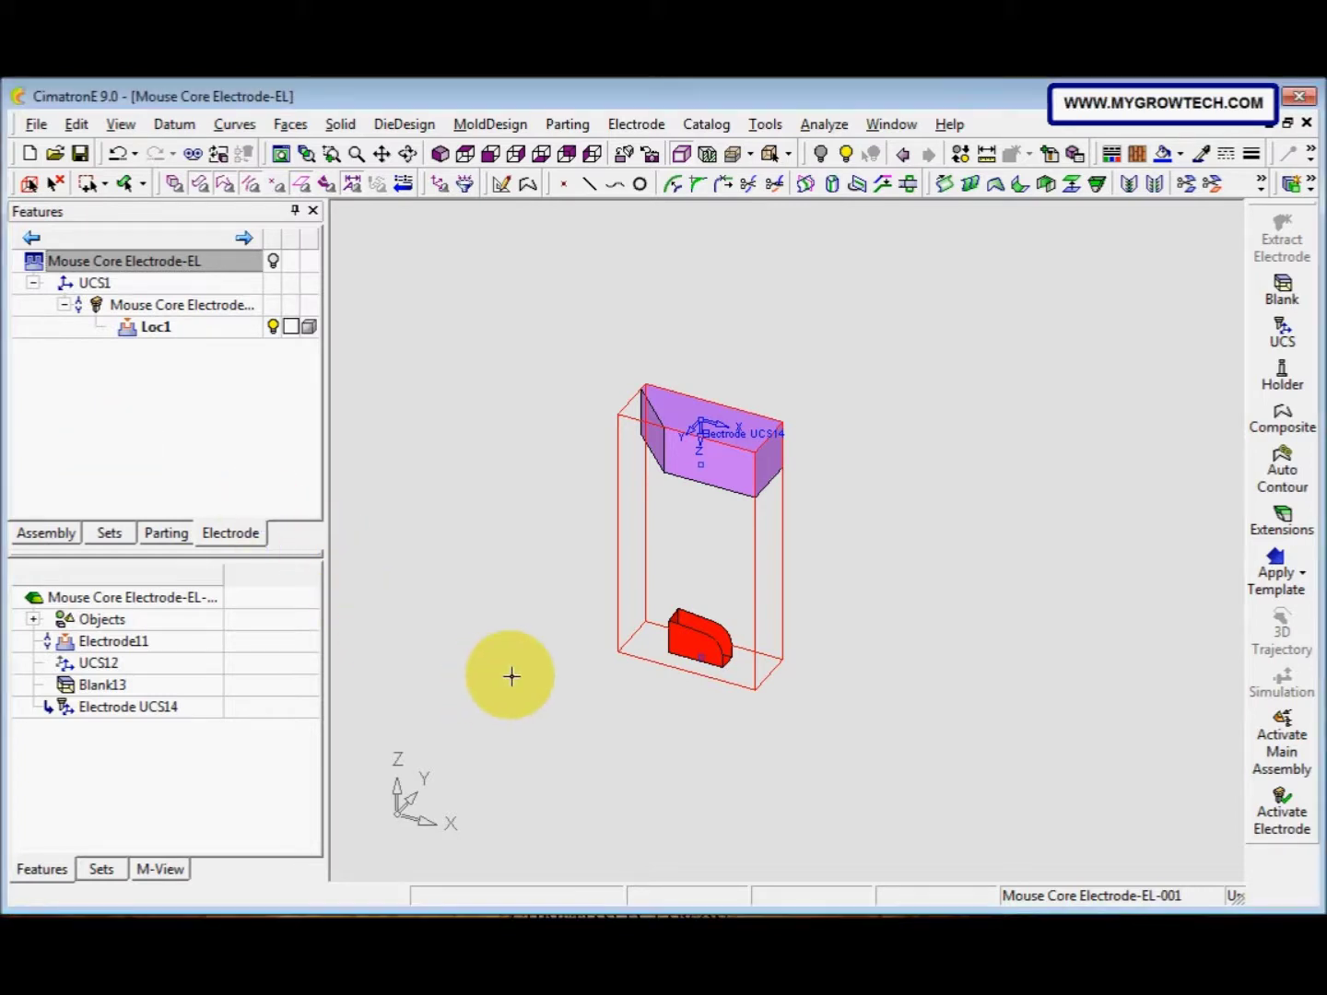
Generate an automatic contour along the open edges of the red electrode faces
scroll(593, 661, "up", 1)
middle_click_drag(592, 661, 652, 642)
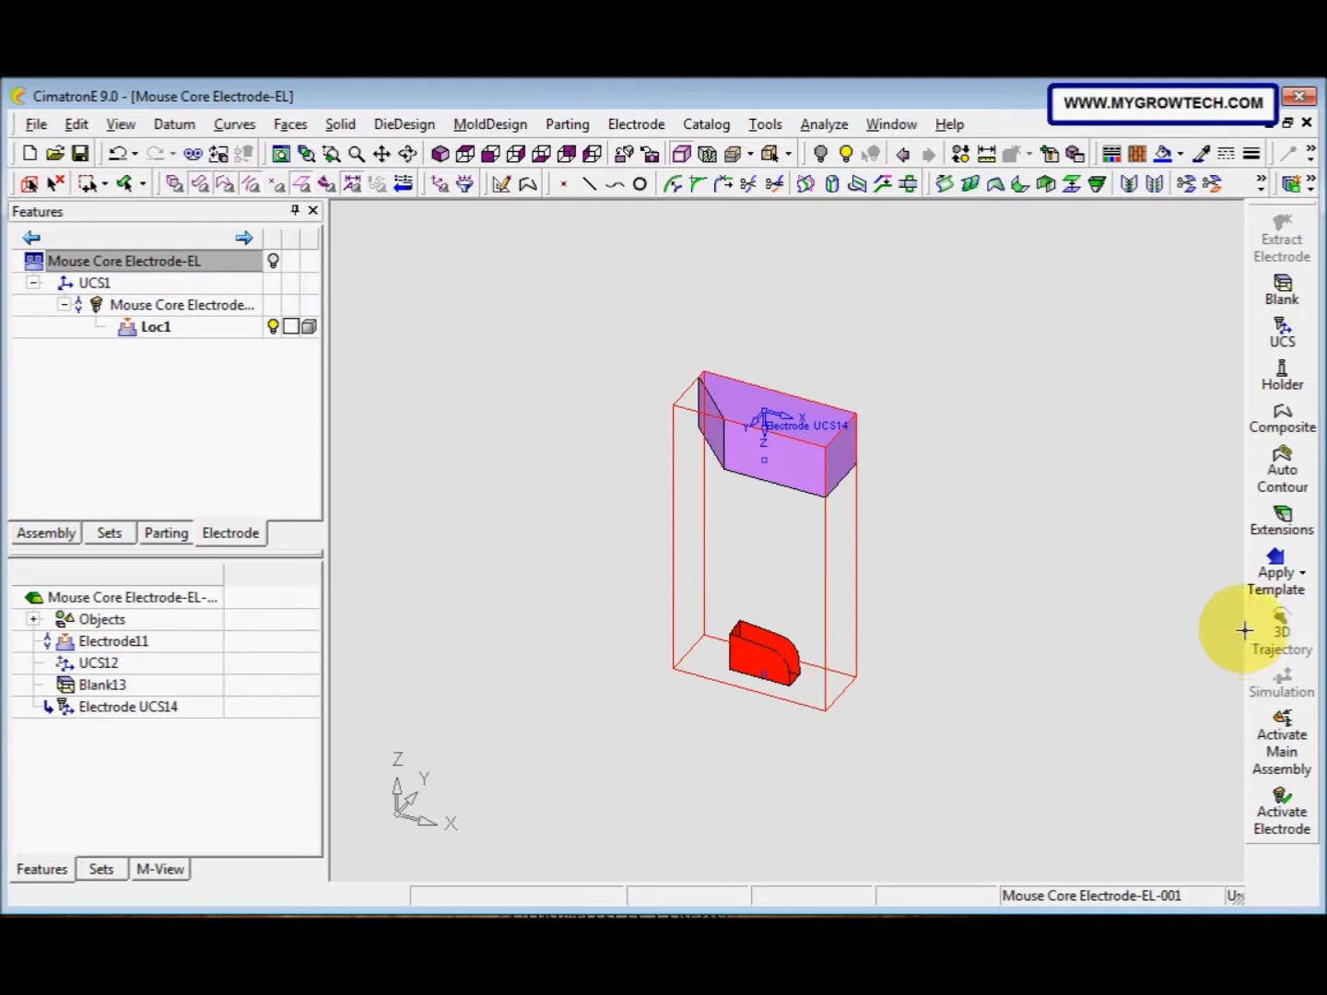
left_click(1278, 496)
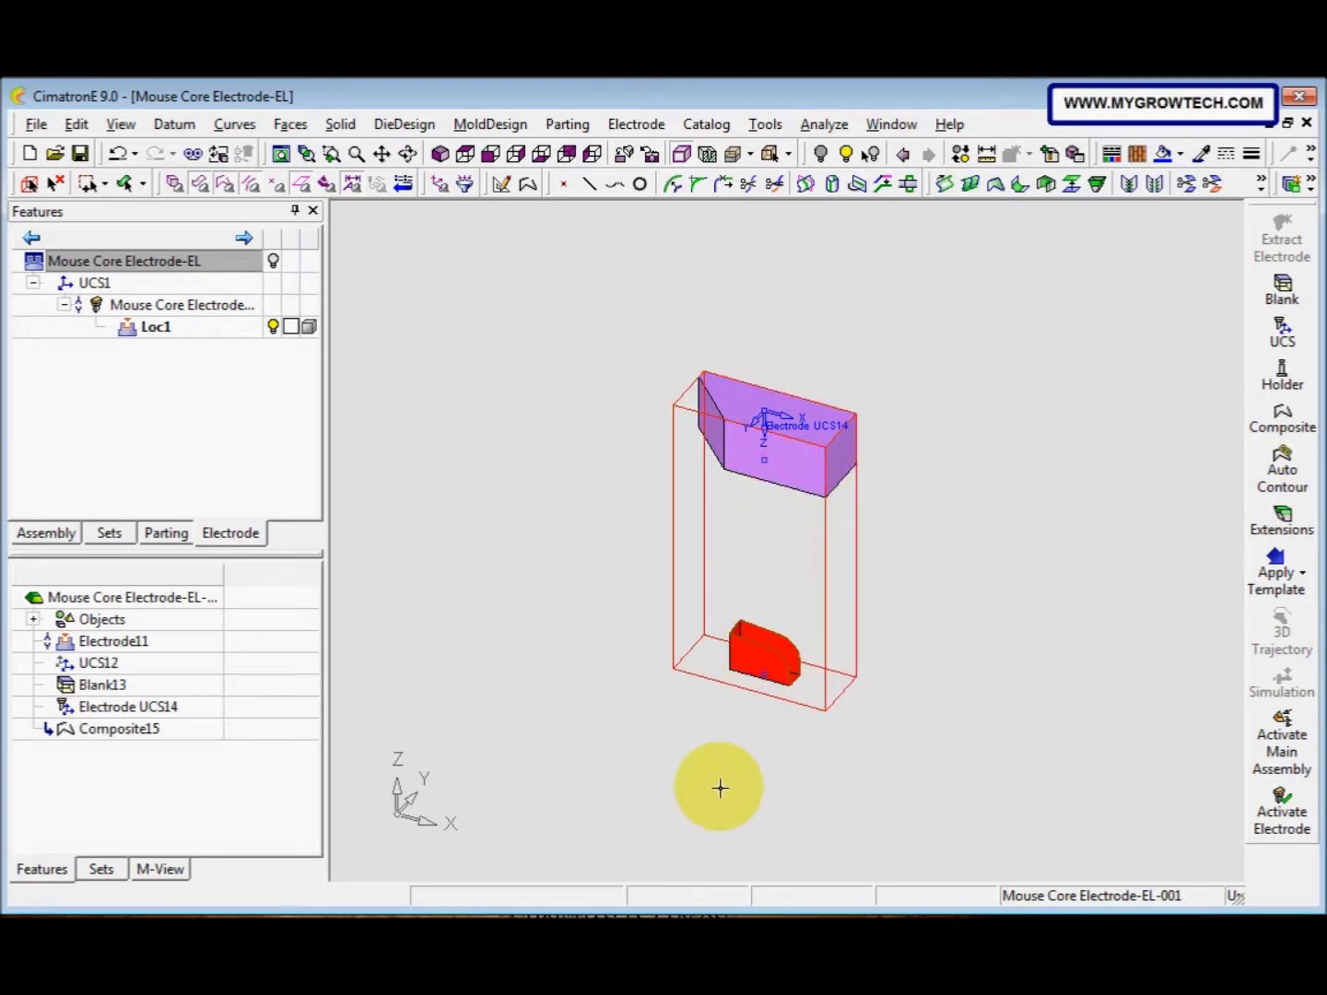
Start an extension from the closed composite contour of the electrode faces, using the 2 Directions method
scroll(765, 682, "up", 8)
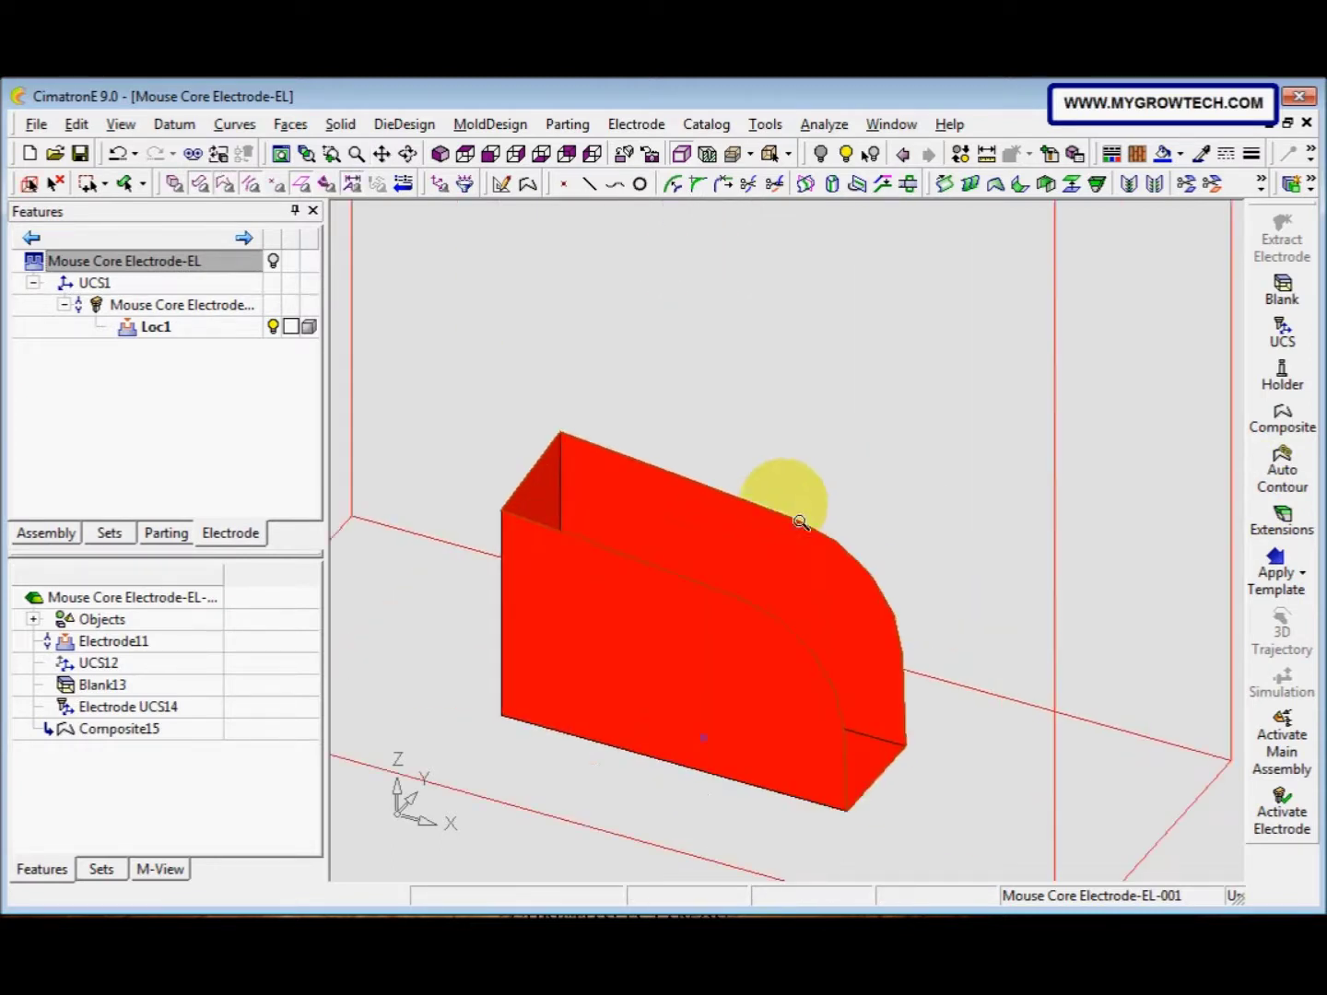
left_click(527, 488)
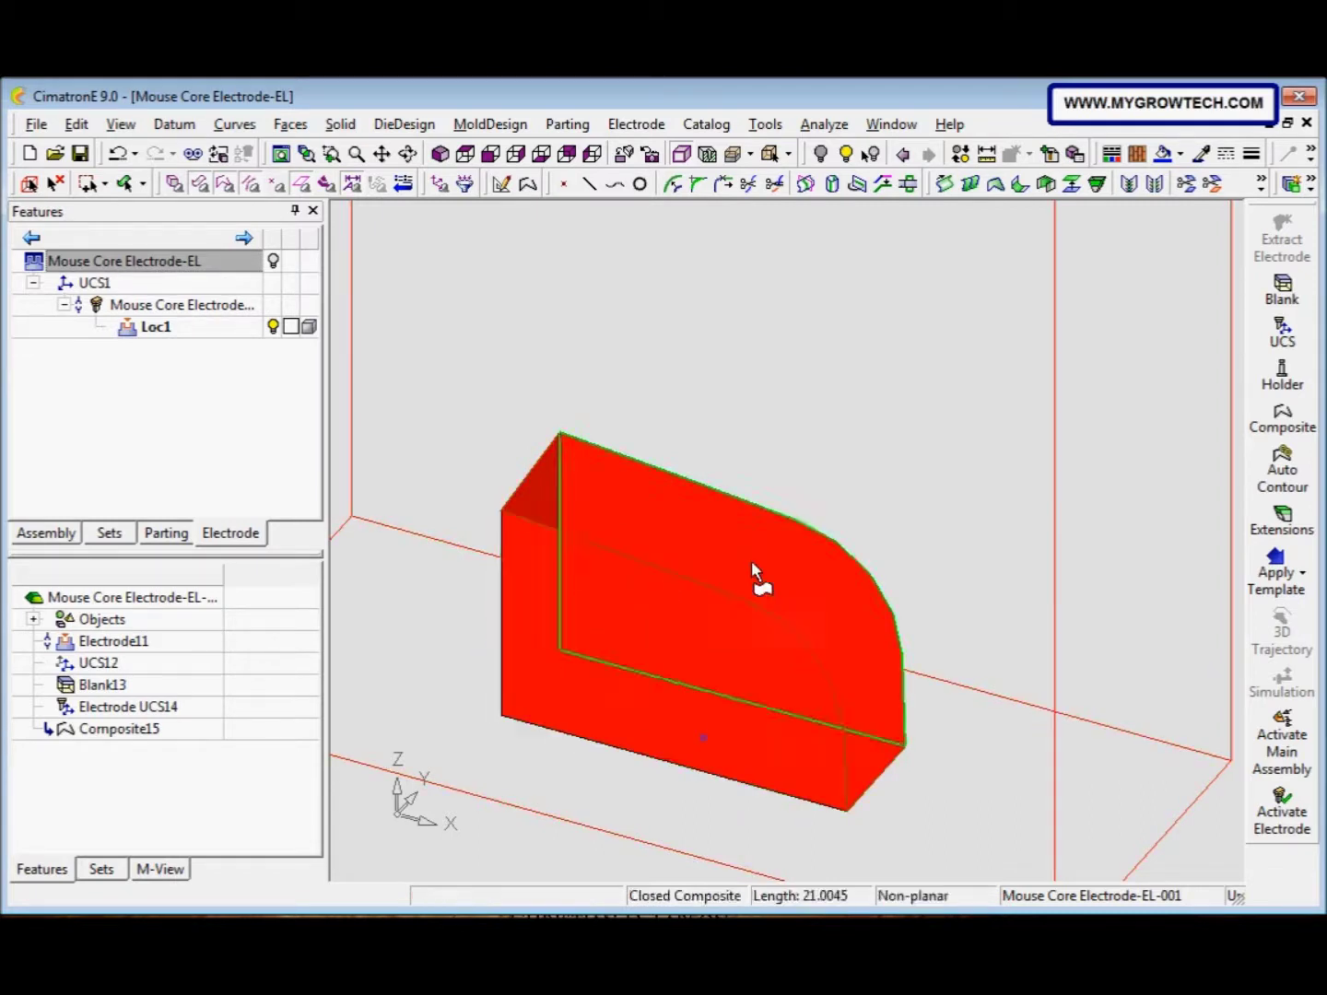
left_click(1282, 520)
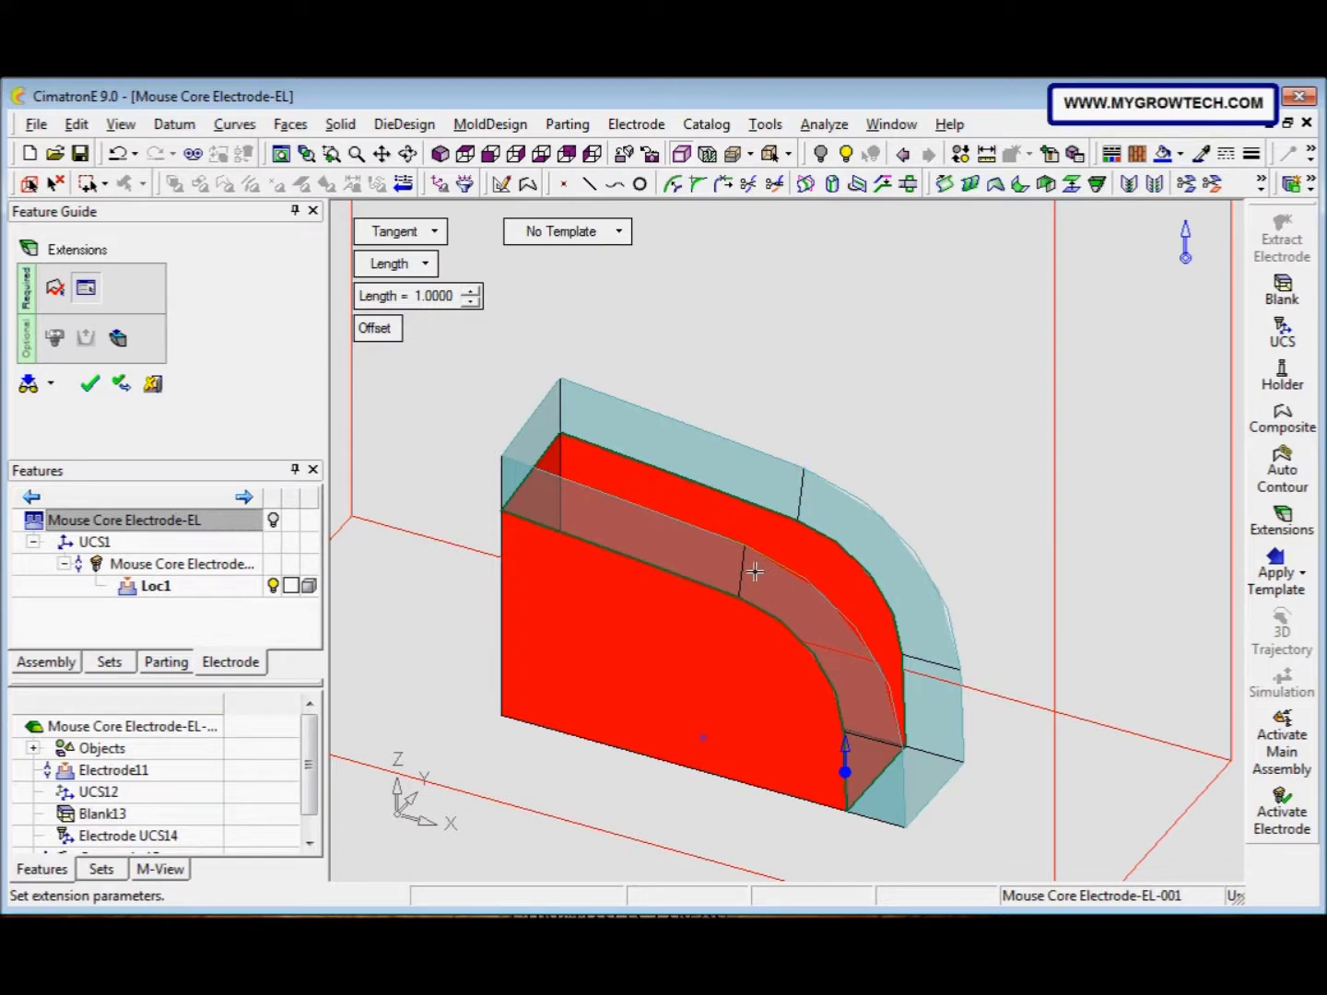
left_click(437, 235)
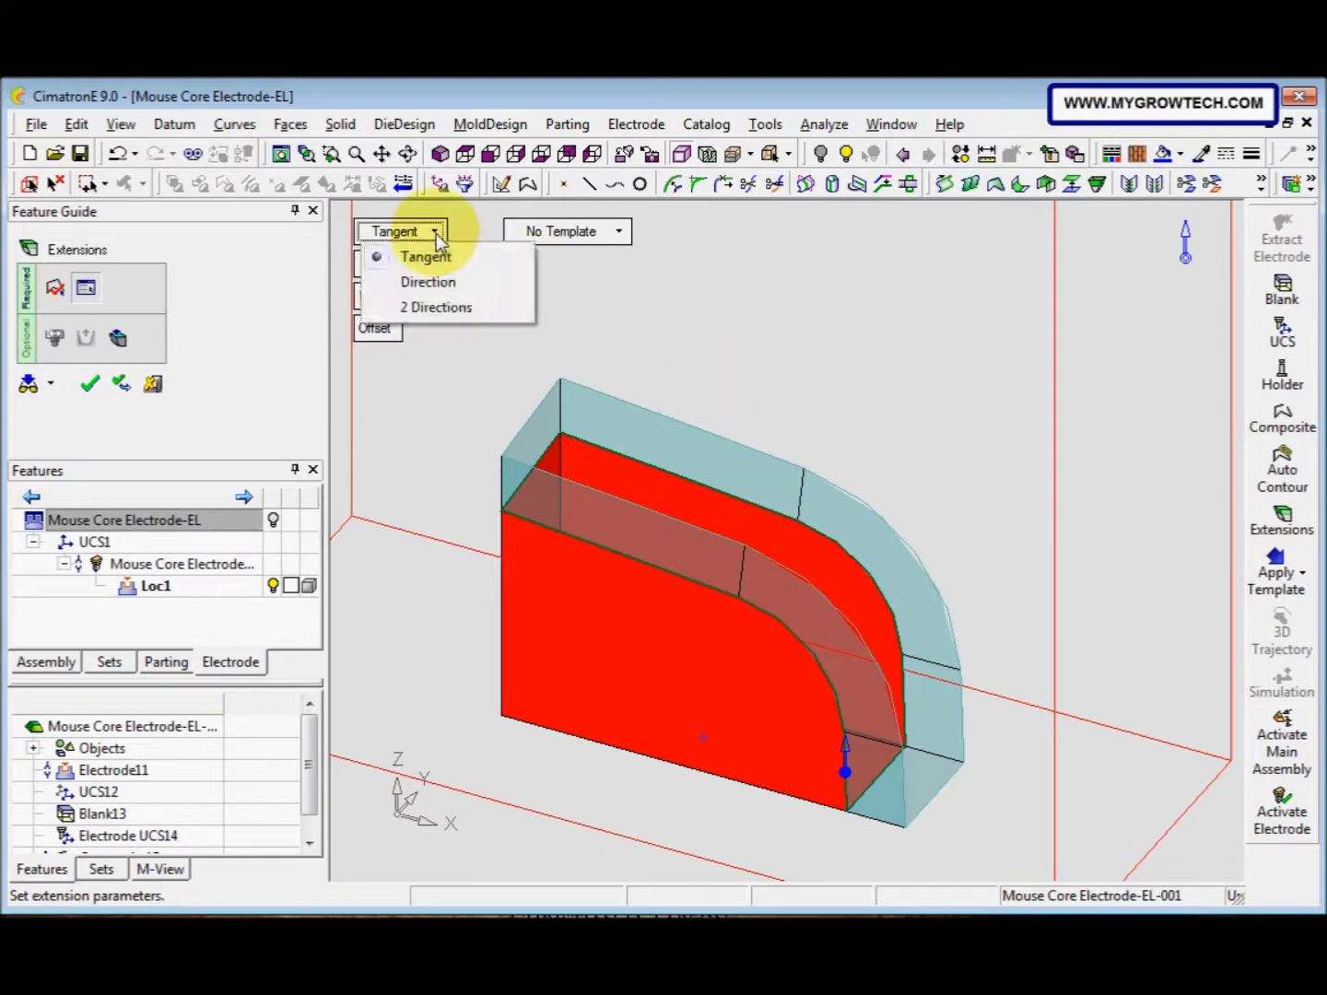
left_click(444, 307)
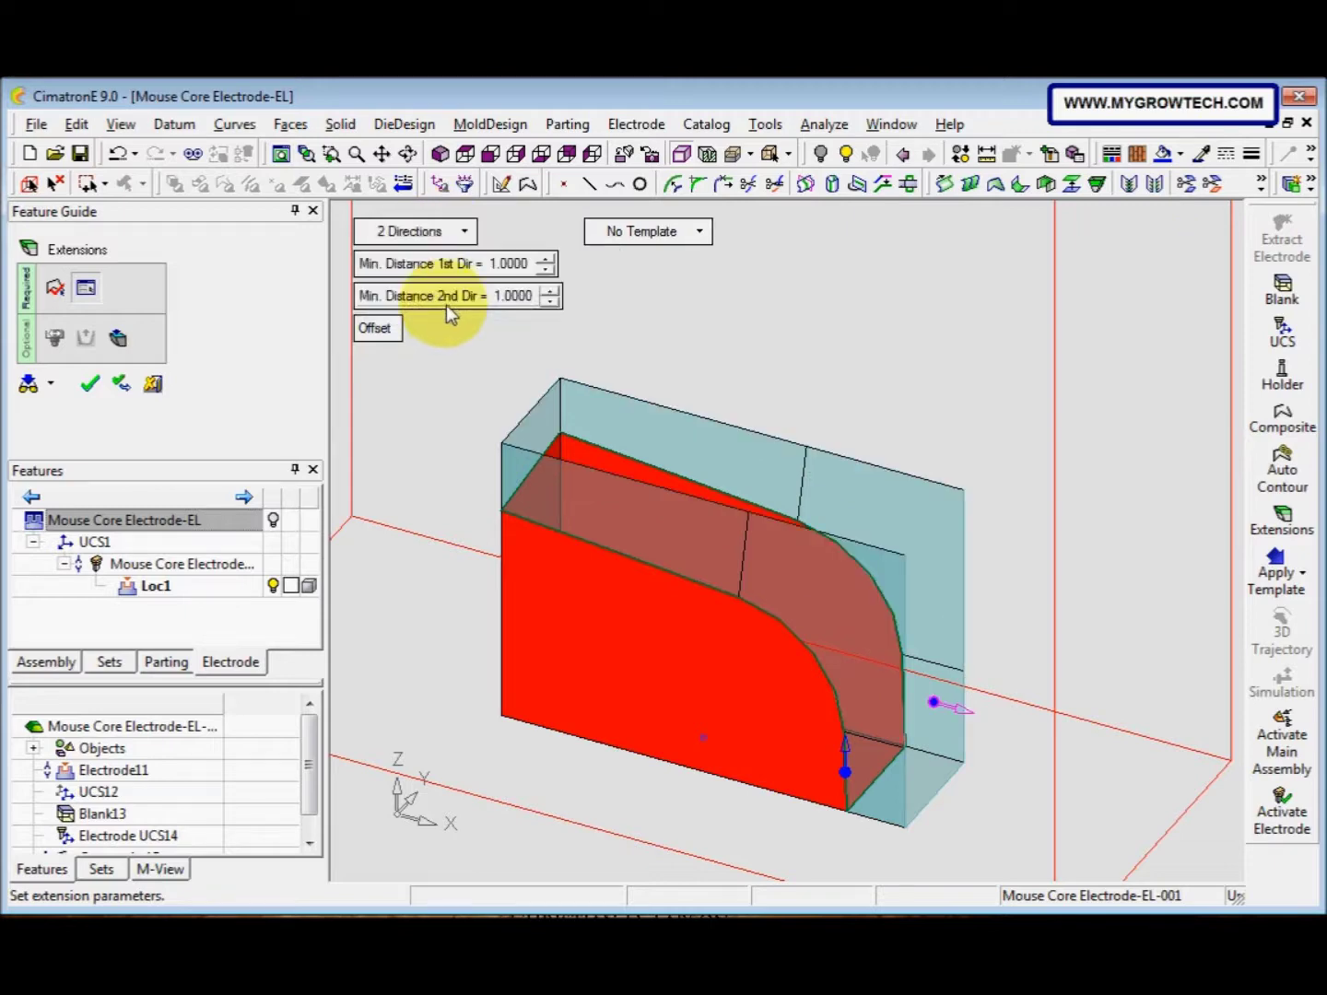
Set the extension's minimum distance to 2 in both the first and second directions
left_click(503, 269)
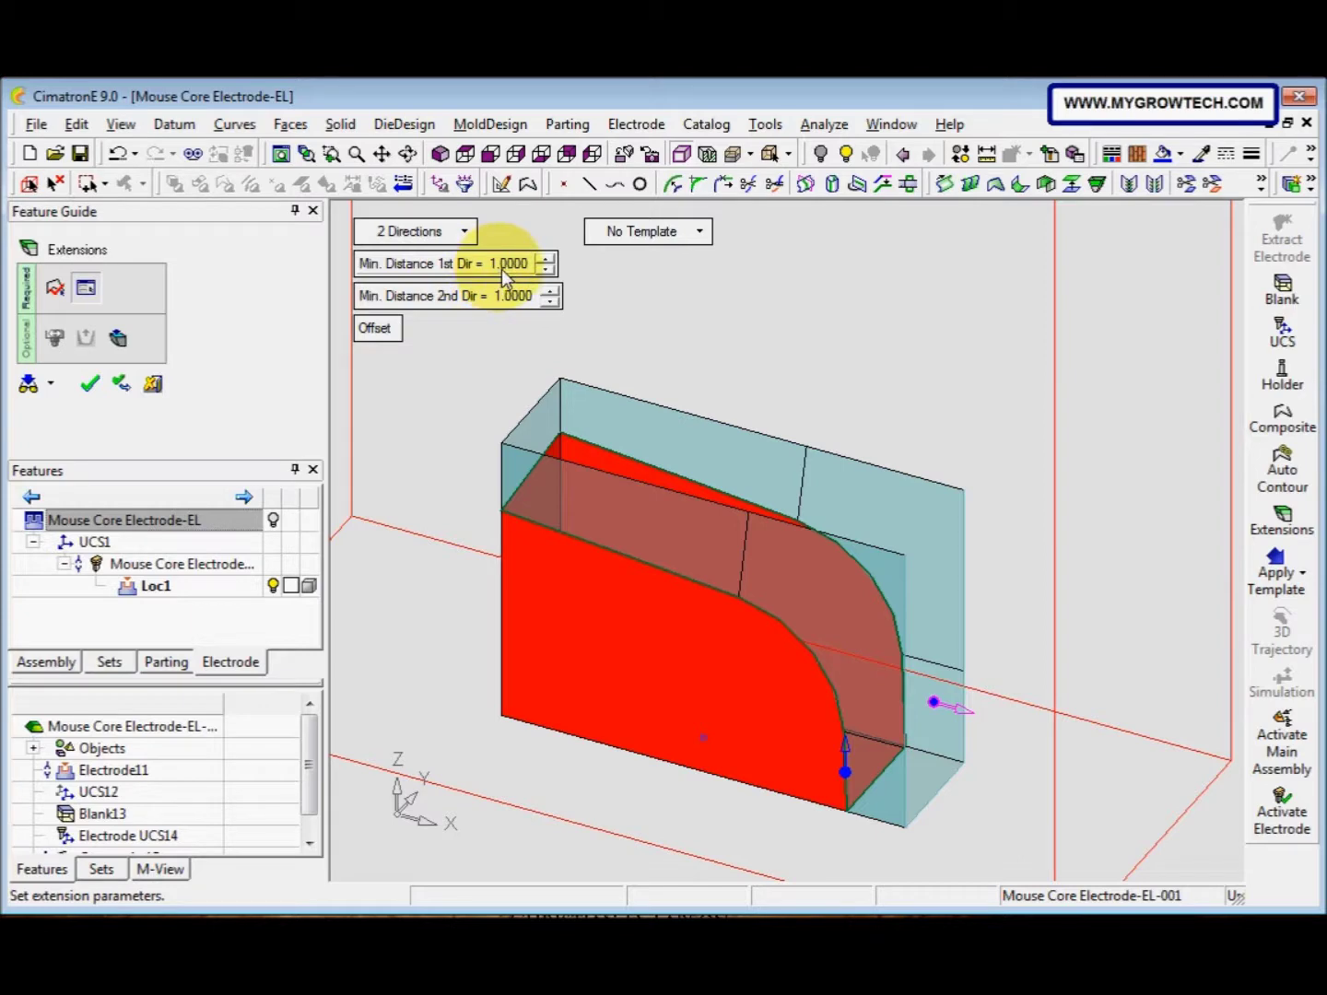
left_click(502, 269)
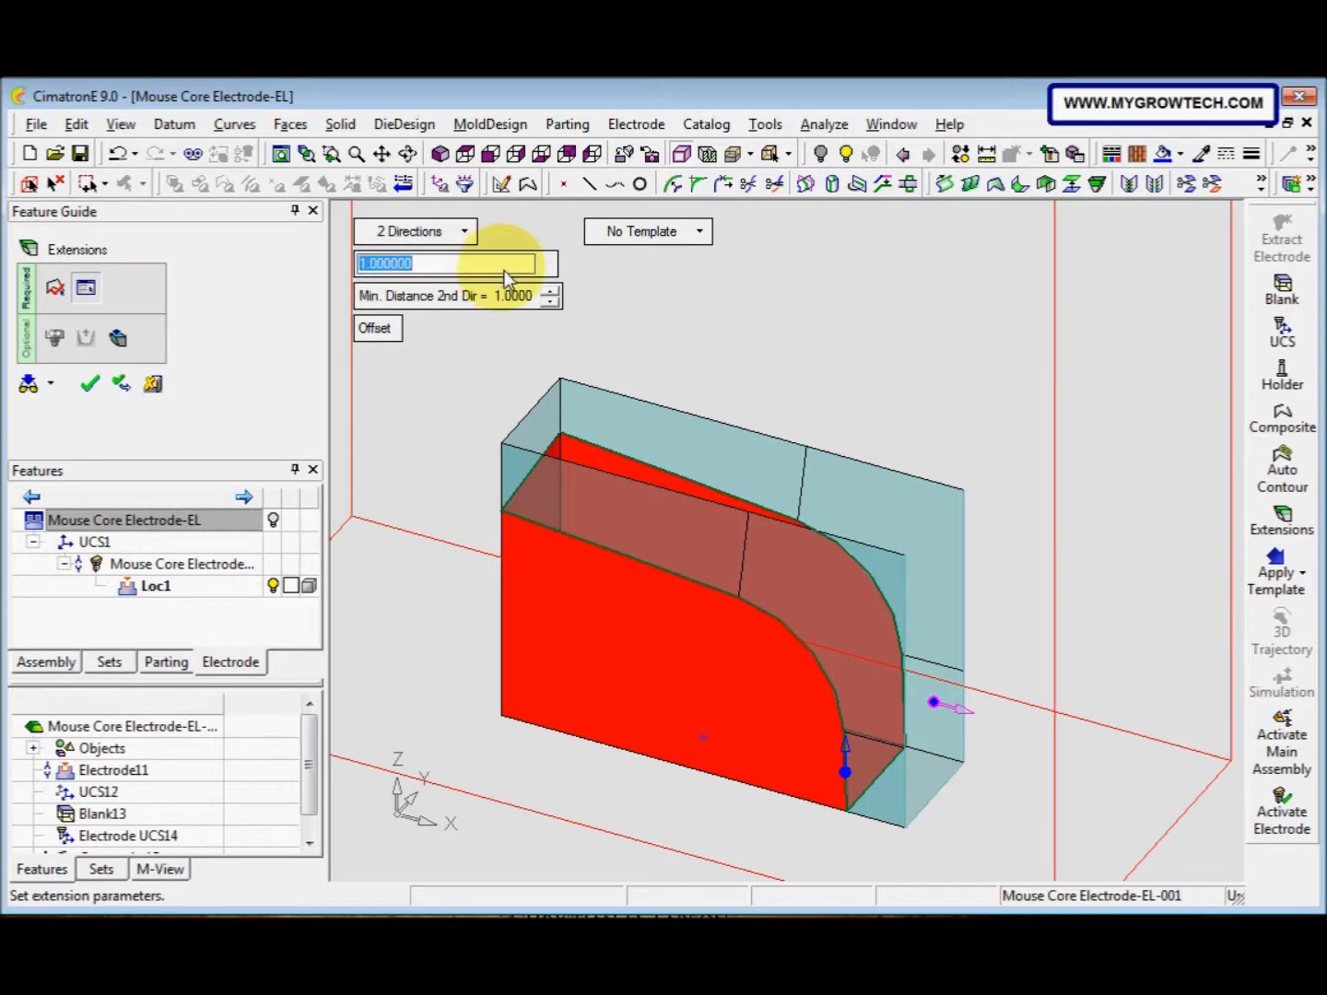
type("2")
key("Return")
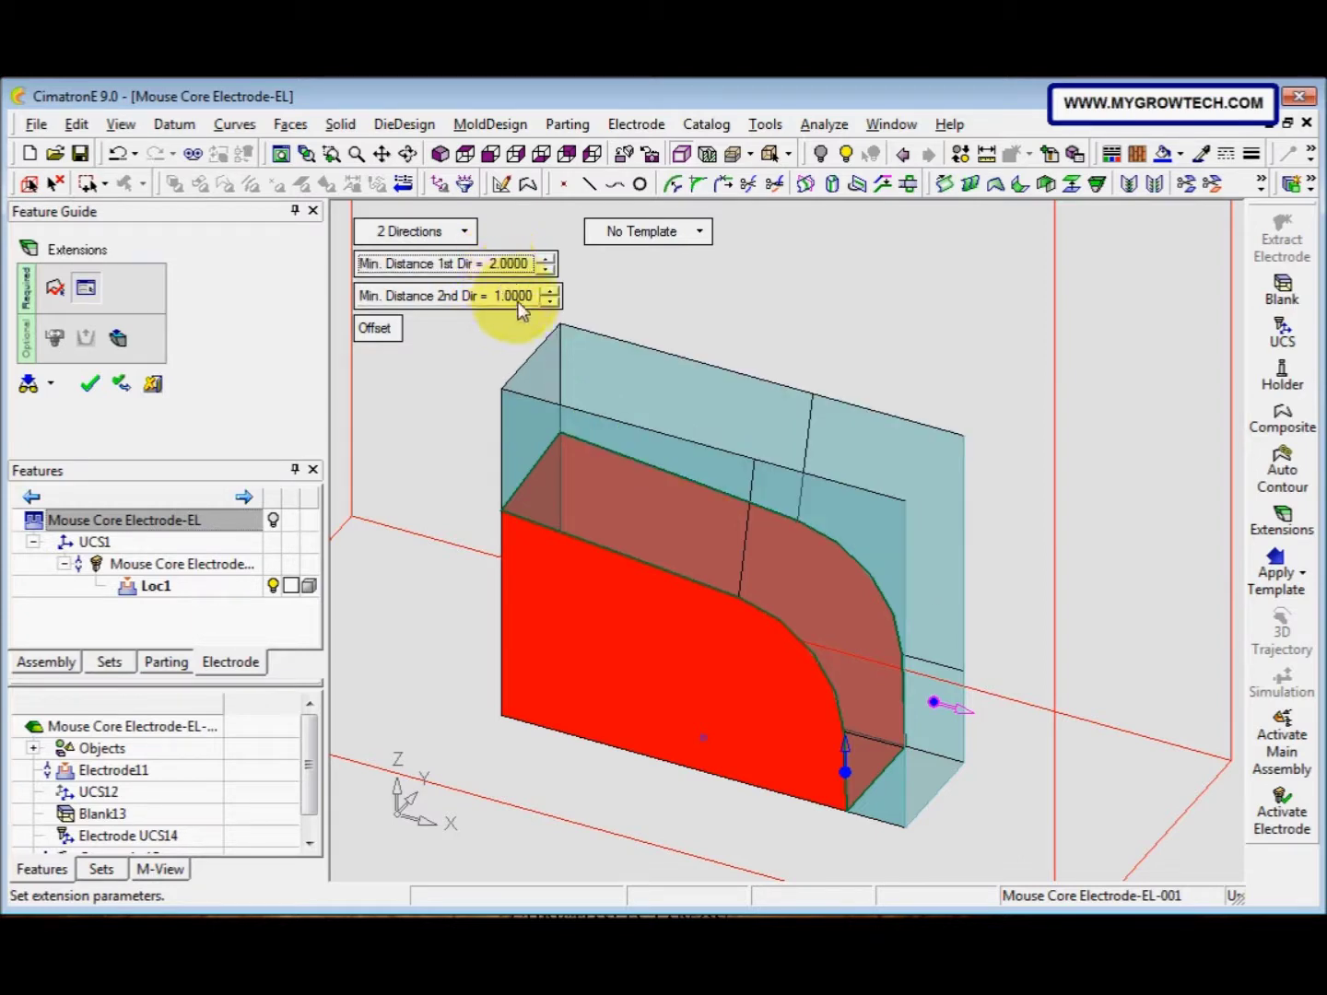
left_click(520, 302)
type("2")
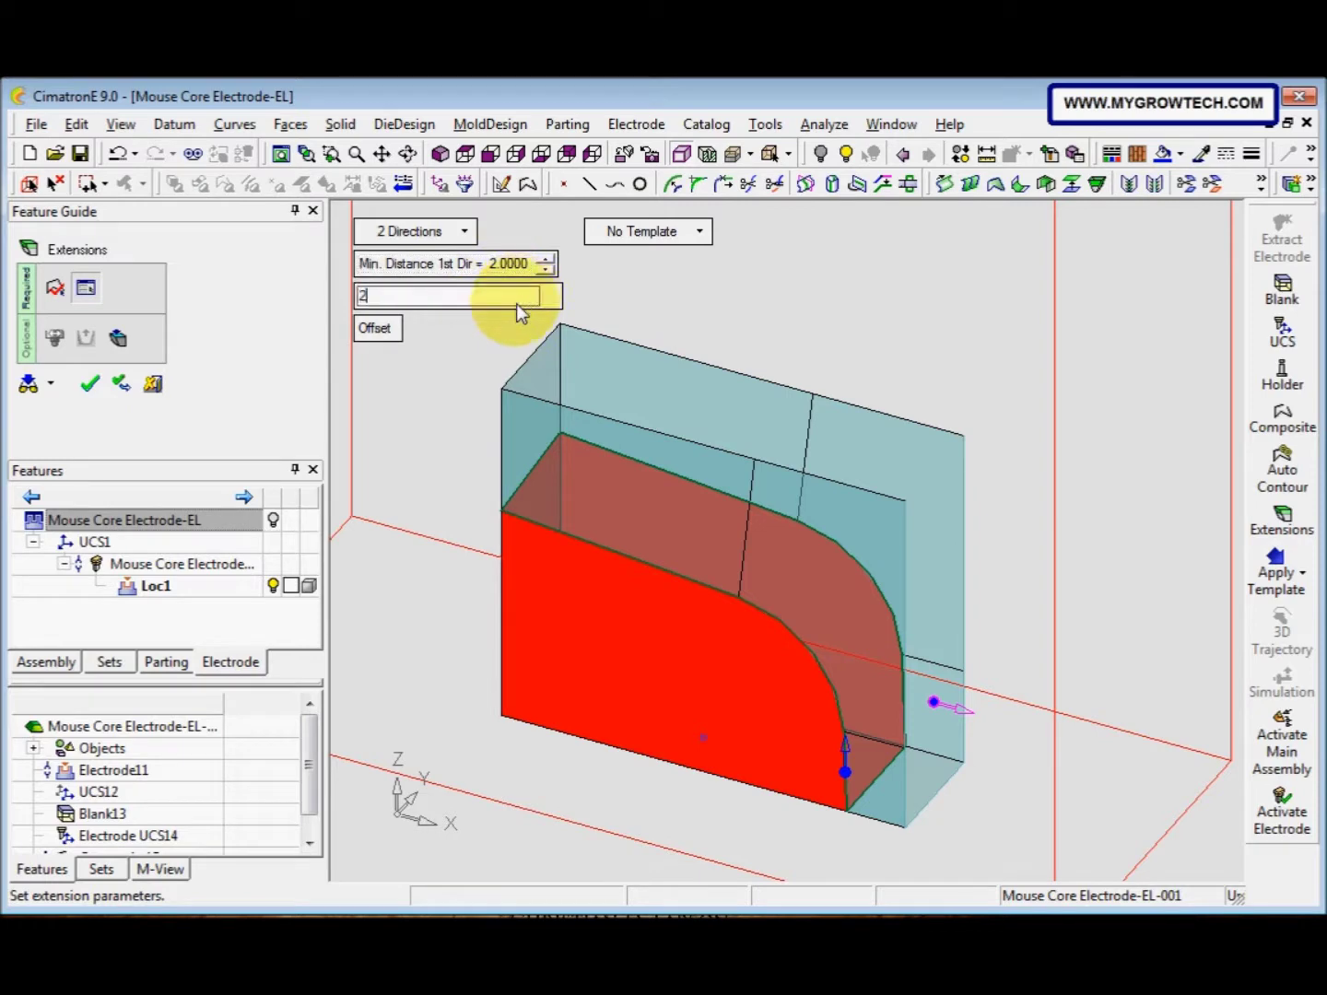
key("Return")
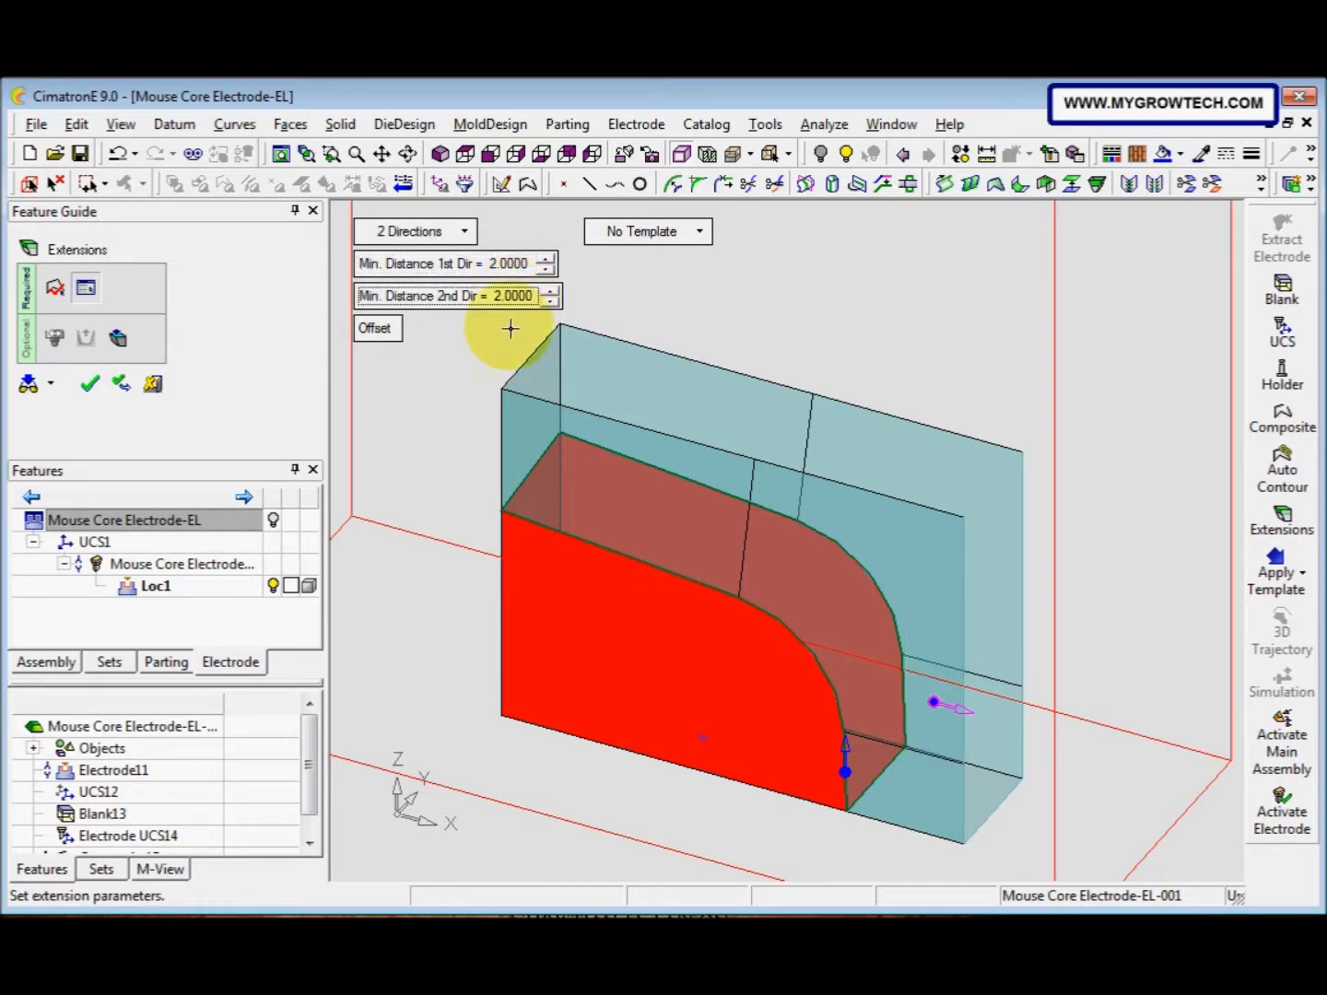
Switch the extension from Offset to Shift, preview the Filler Face option, and apply the extension, continuing with another one
left_click(391, 335)
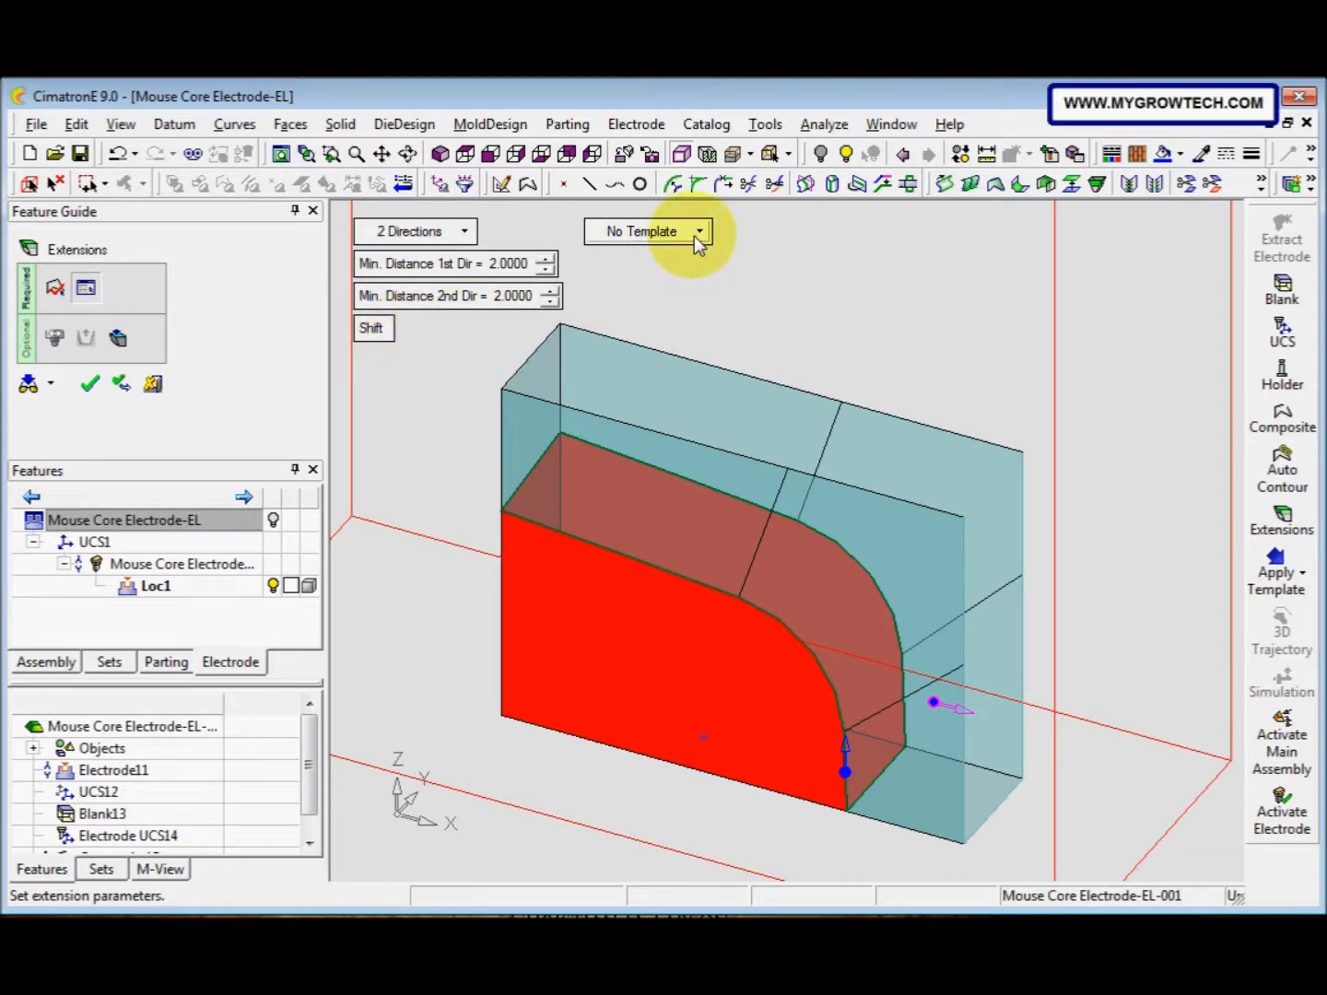
left_click(120, 339)
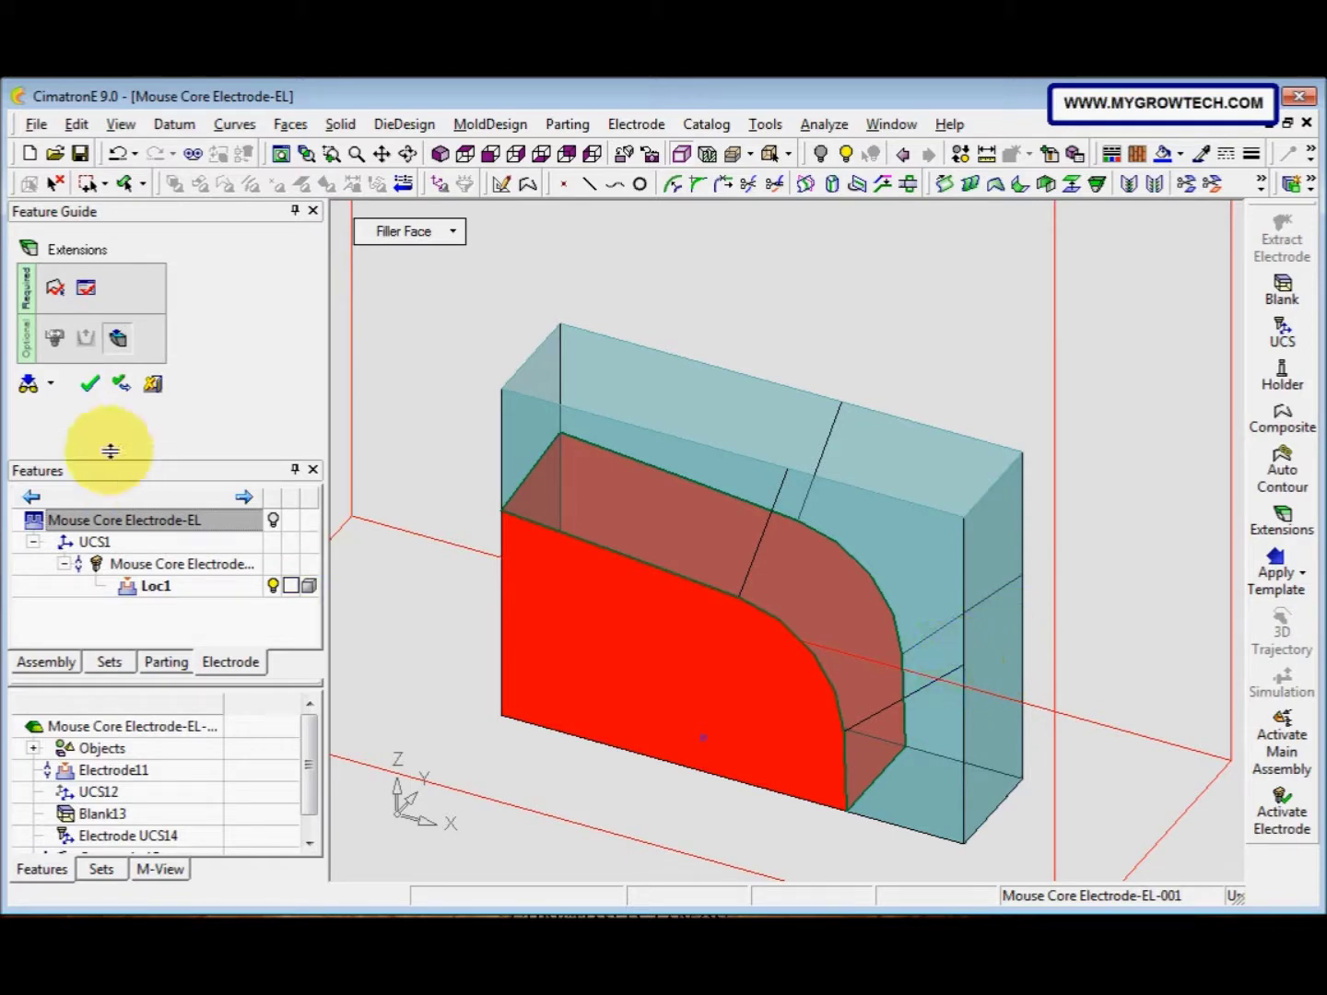
left_click(122, 391)
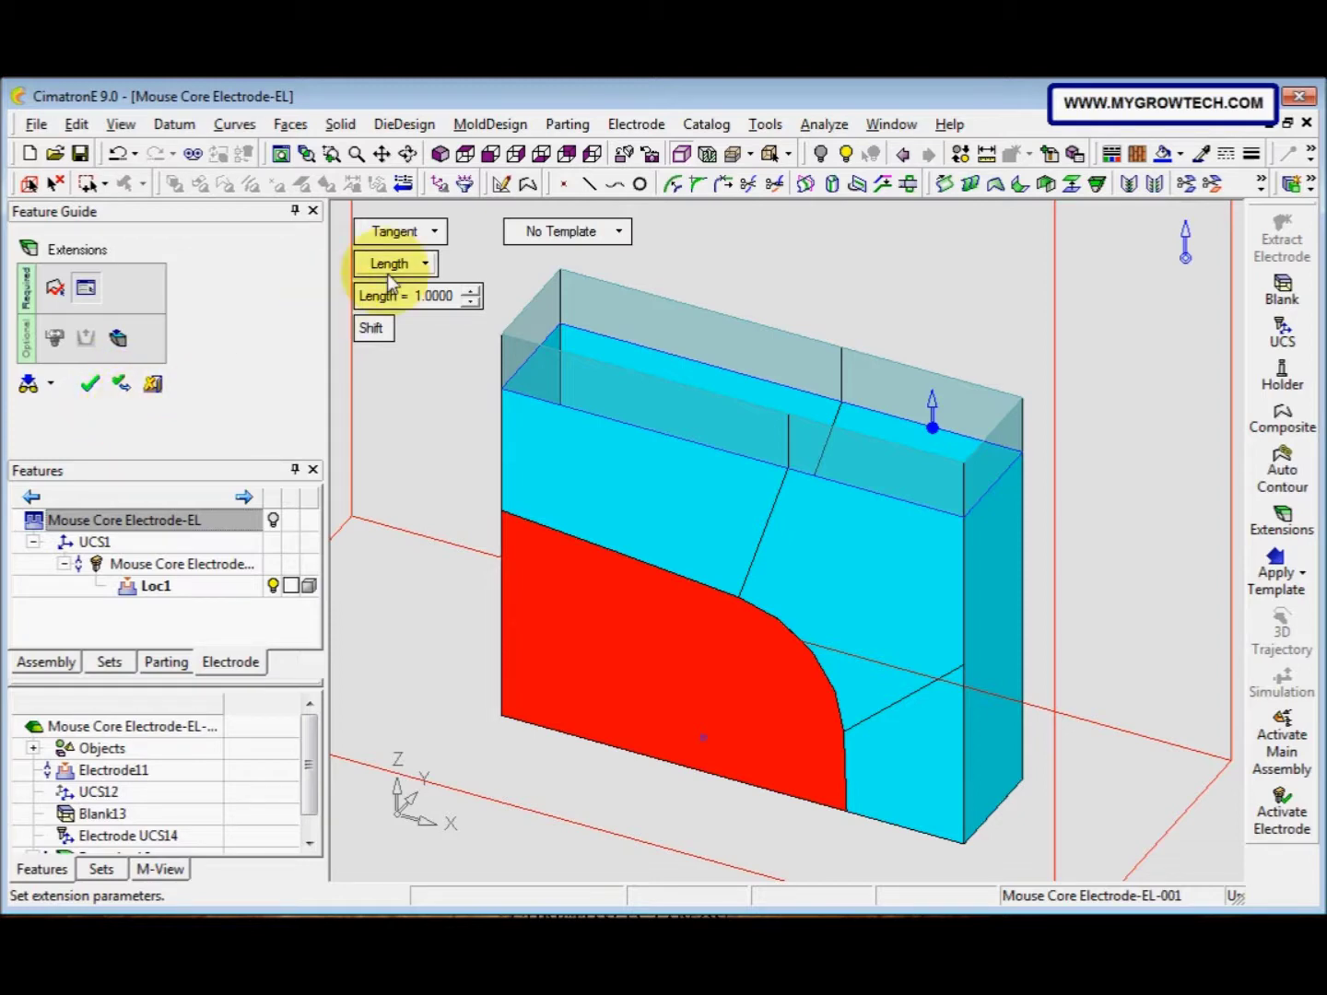
Extend the upper contour along a direction up to the blank, adding a simple step of size 1, and finish the extension
left_click(437, 233)
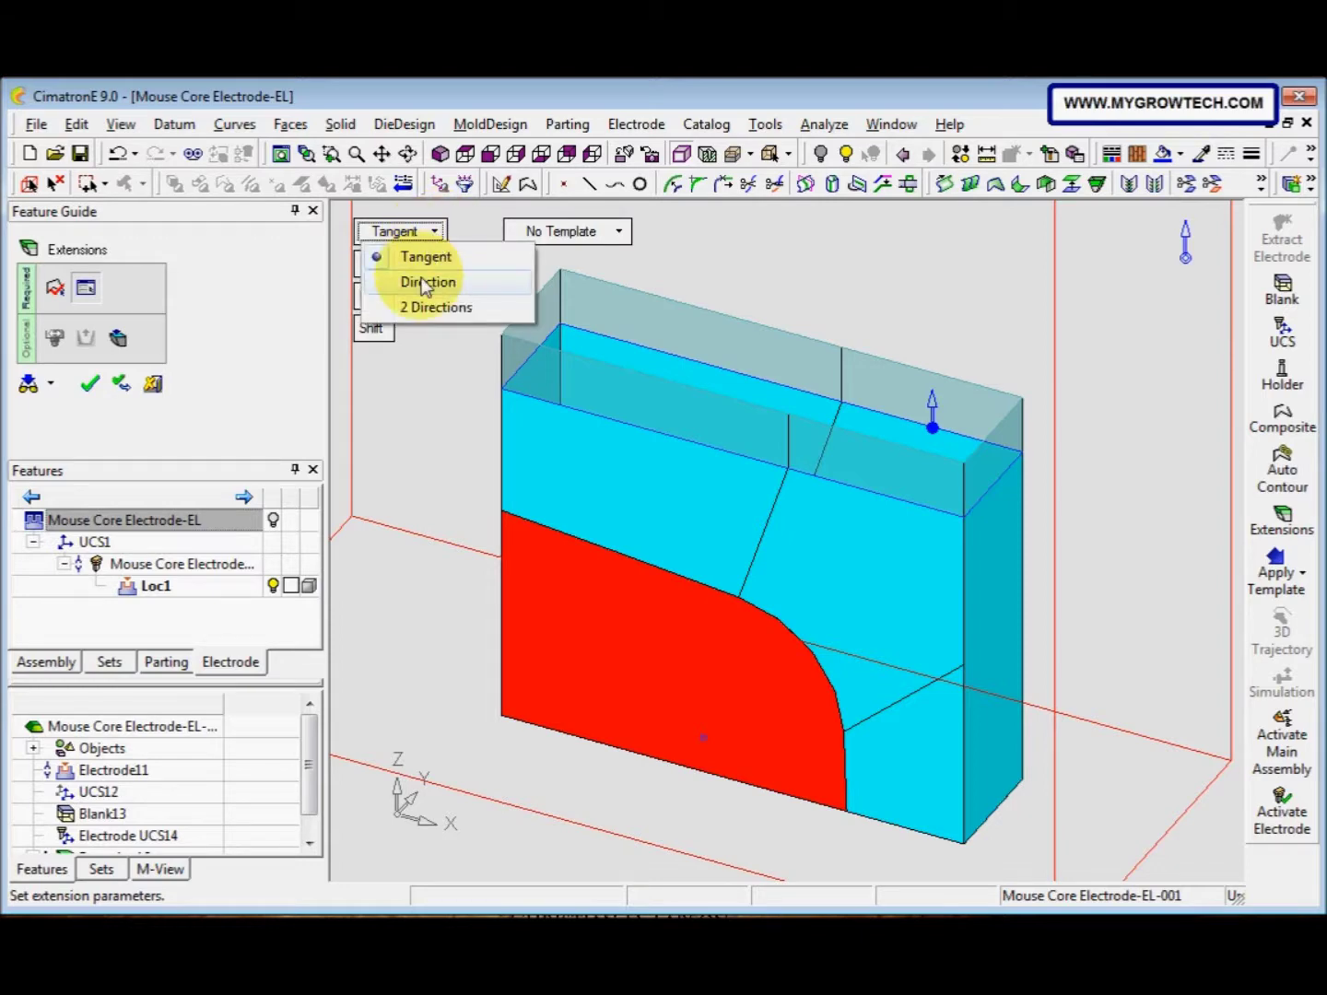
left_click(427, 283)
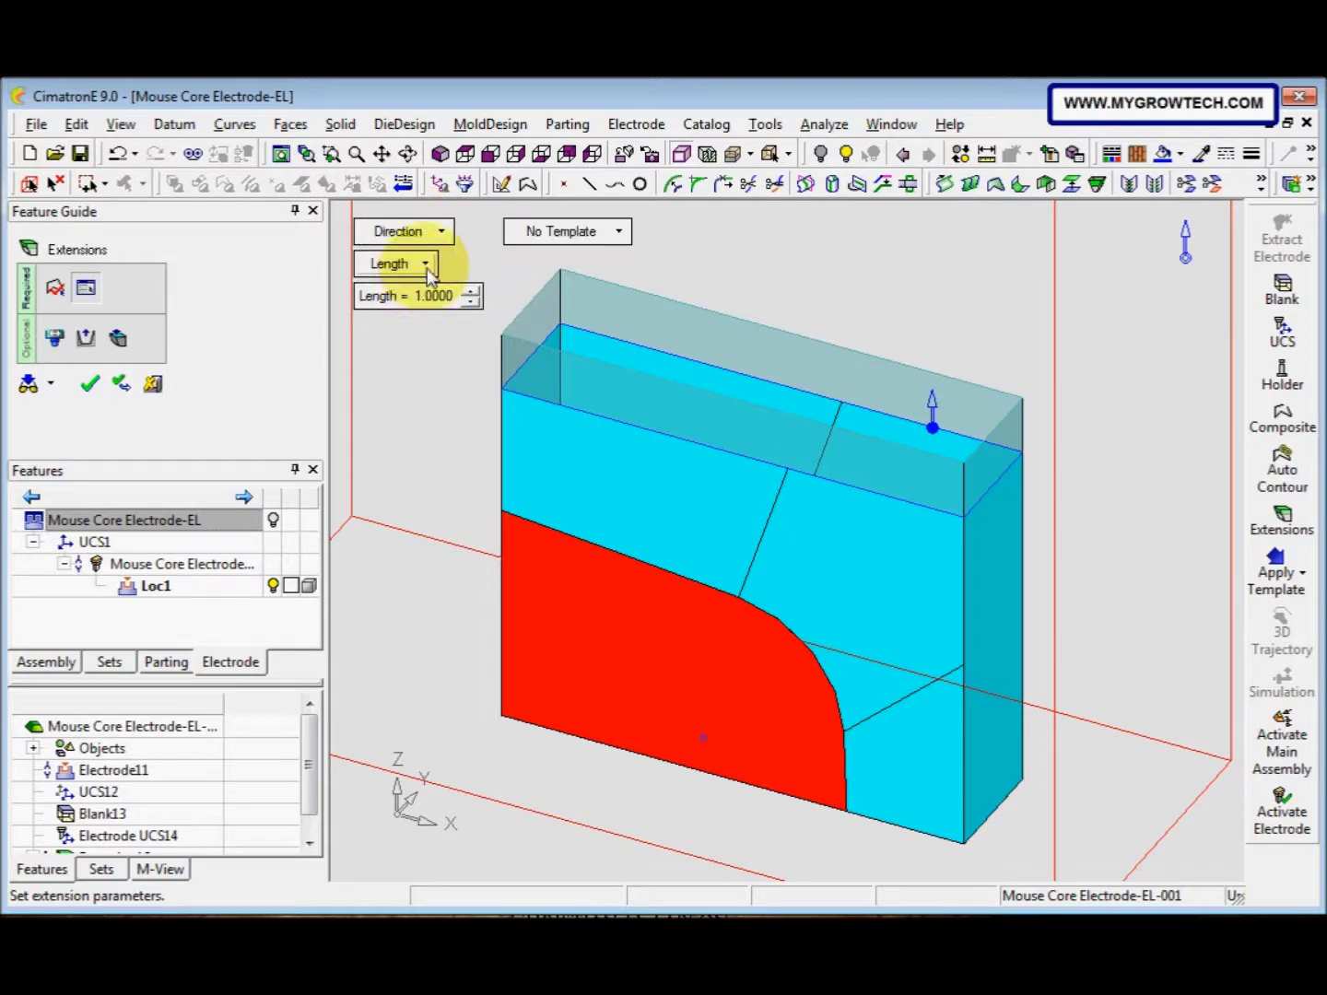
left_click(426, 264)
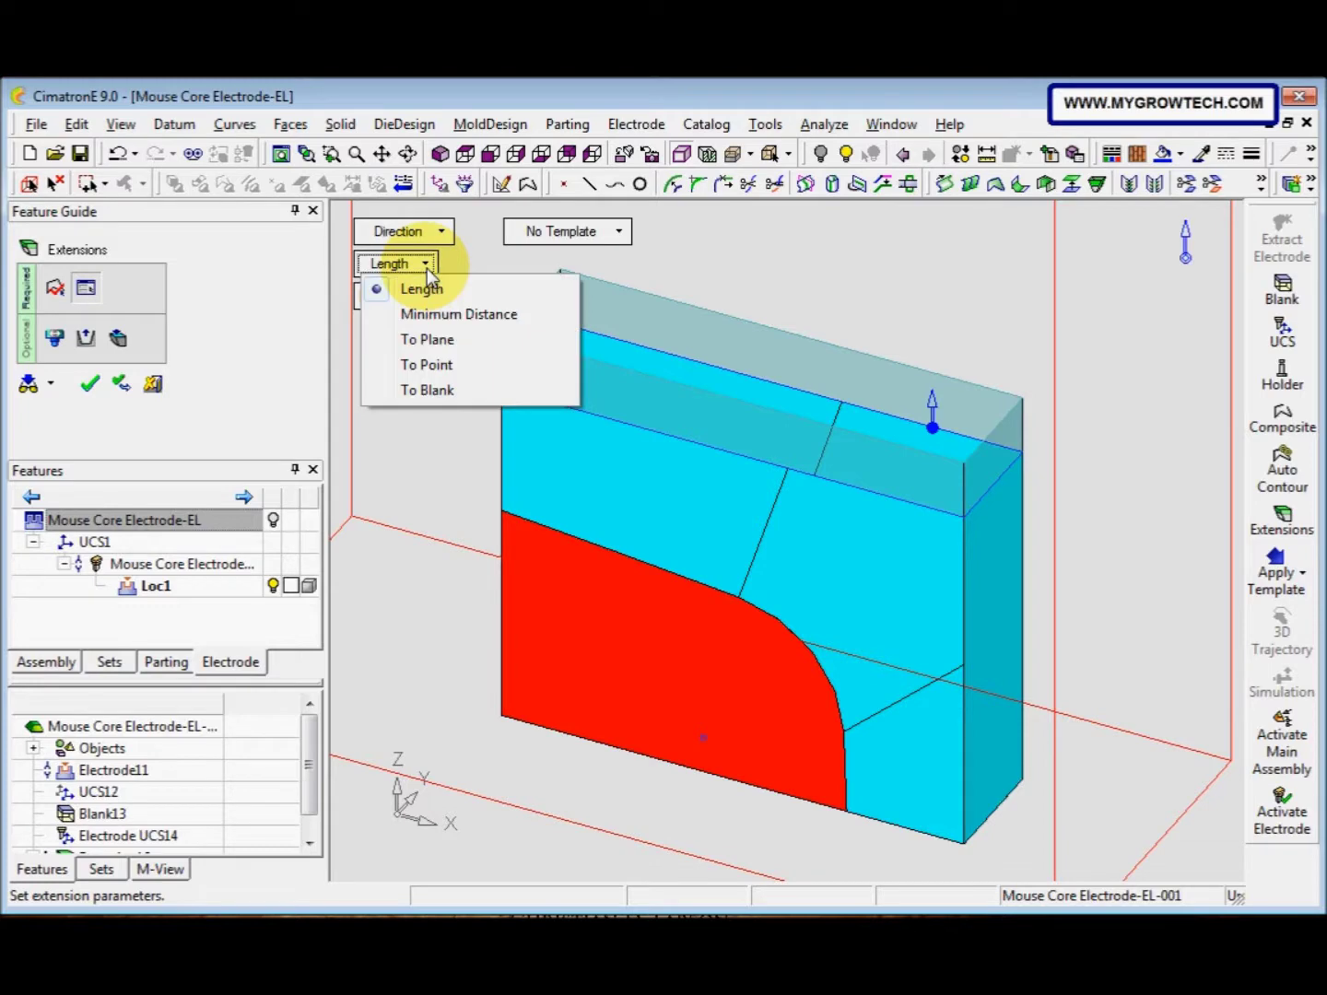
left_click(429, 391)
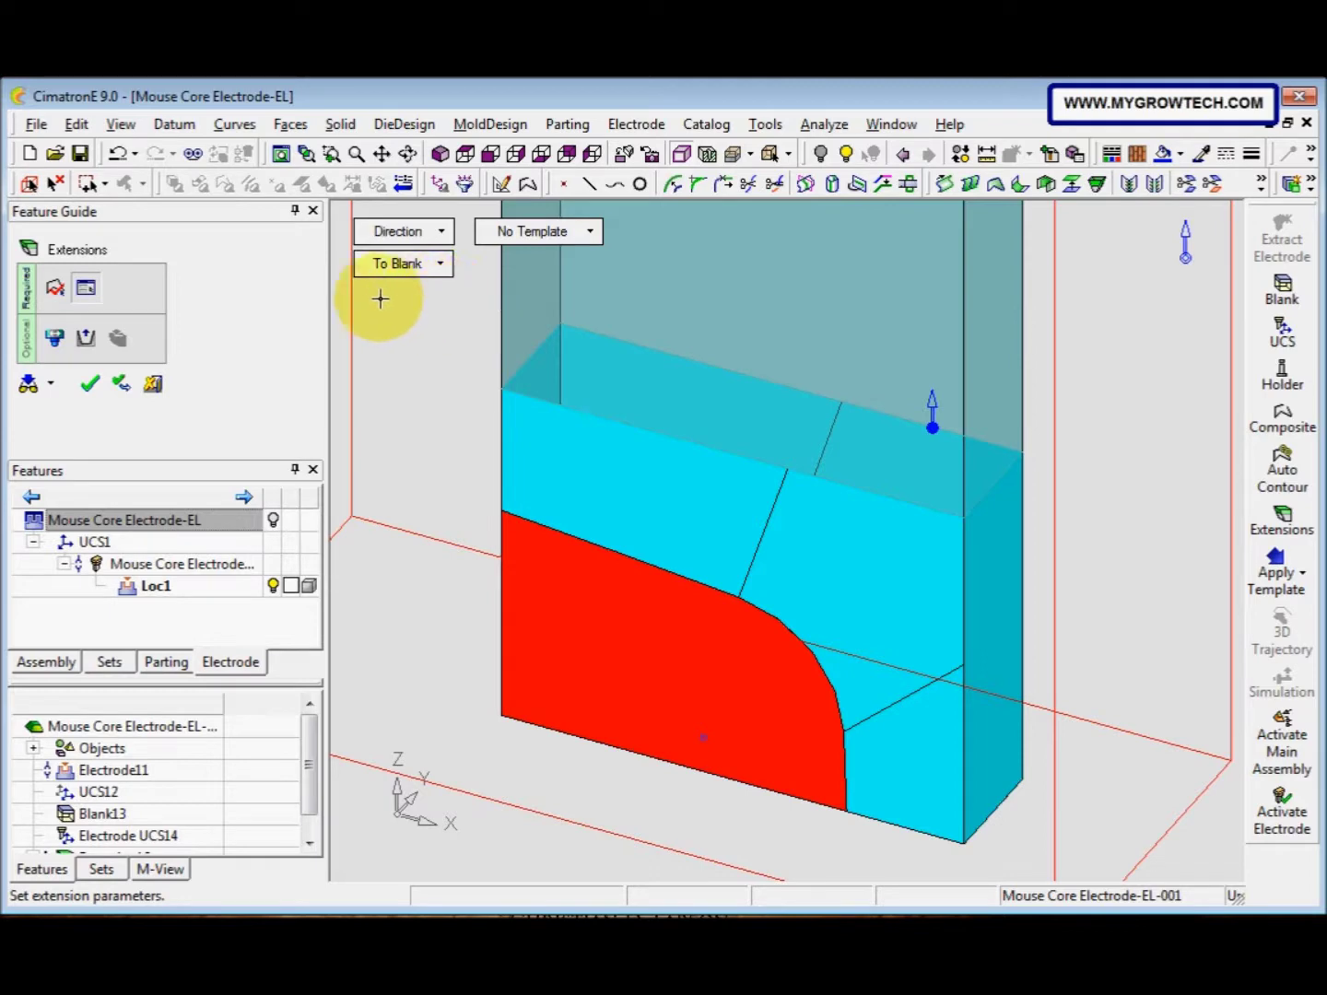
left_click(52, 339)
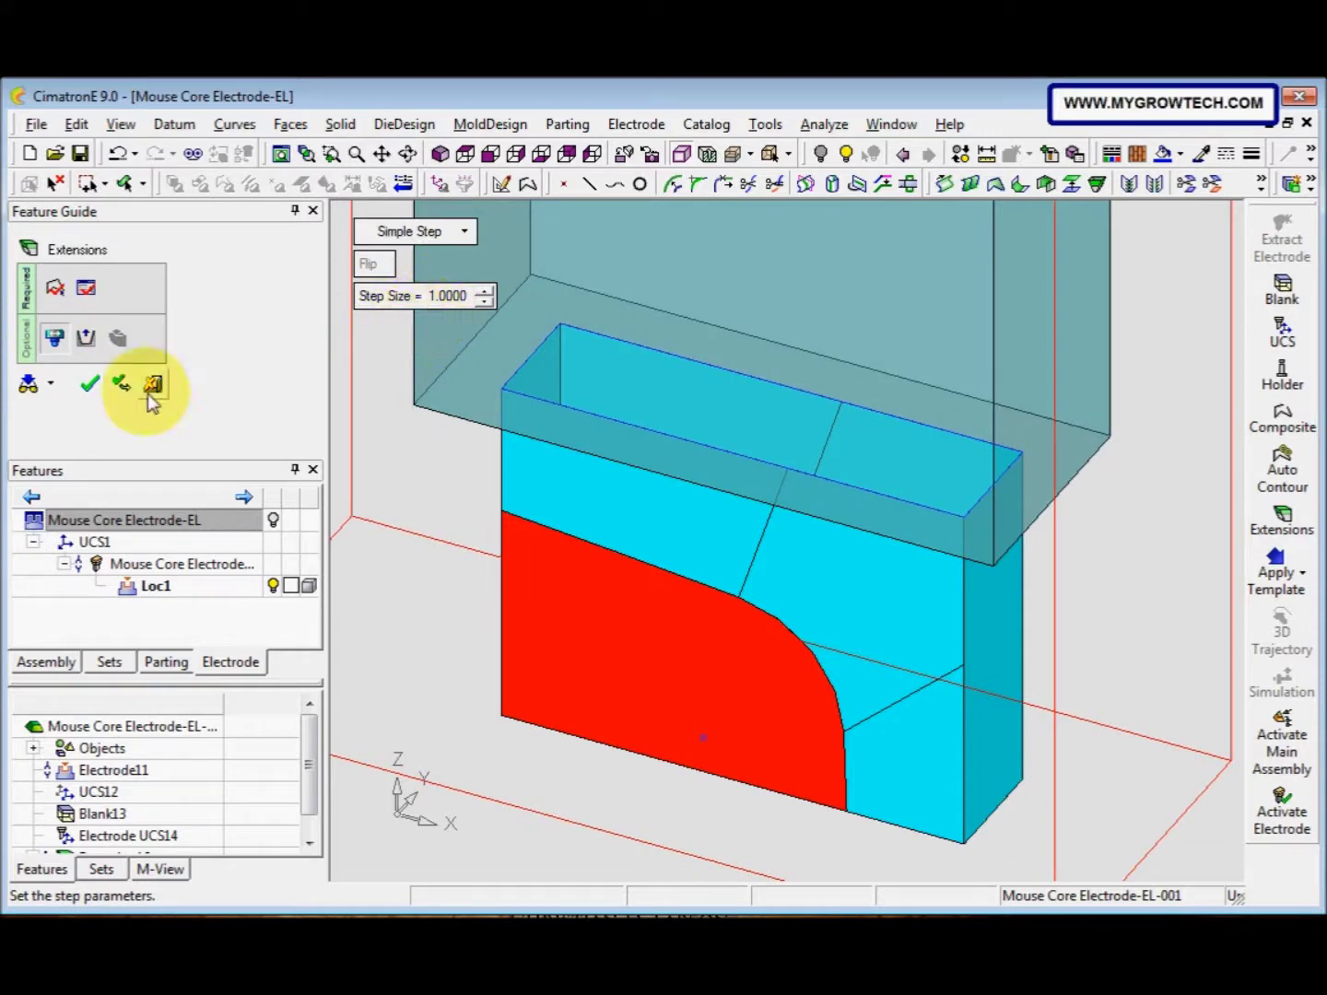
left_click(90, 385)
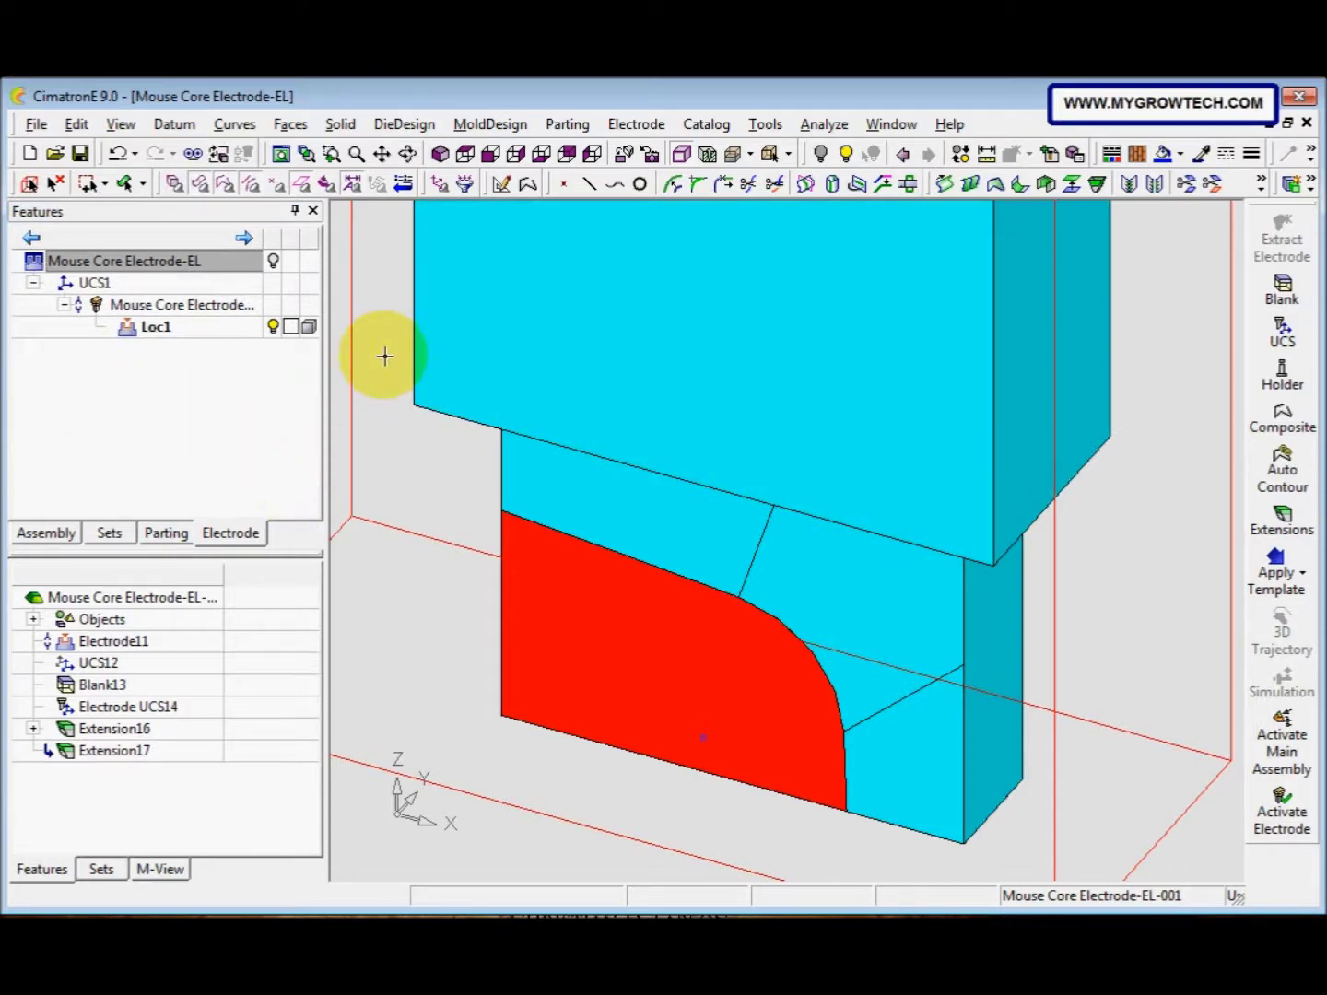
Display the mouse core together with the finished electrode and re-center the electrode's blank
left_click(281, 153)
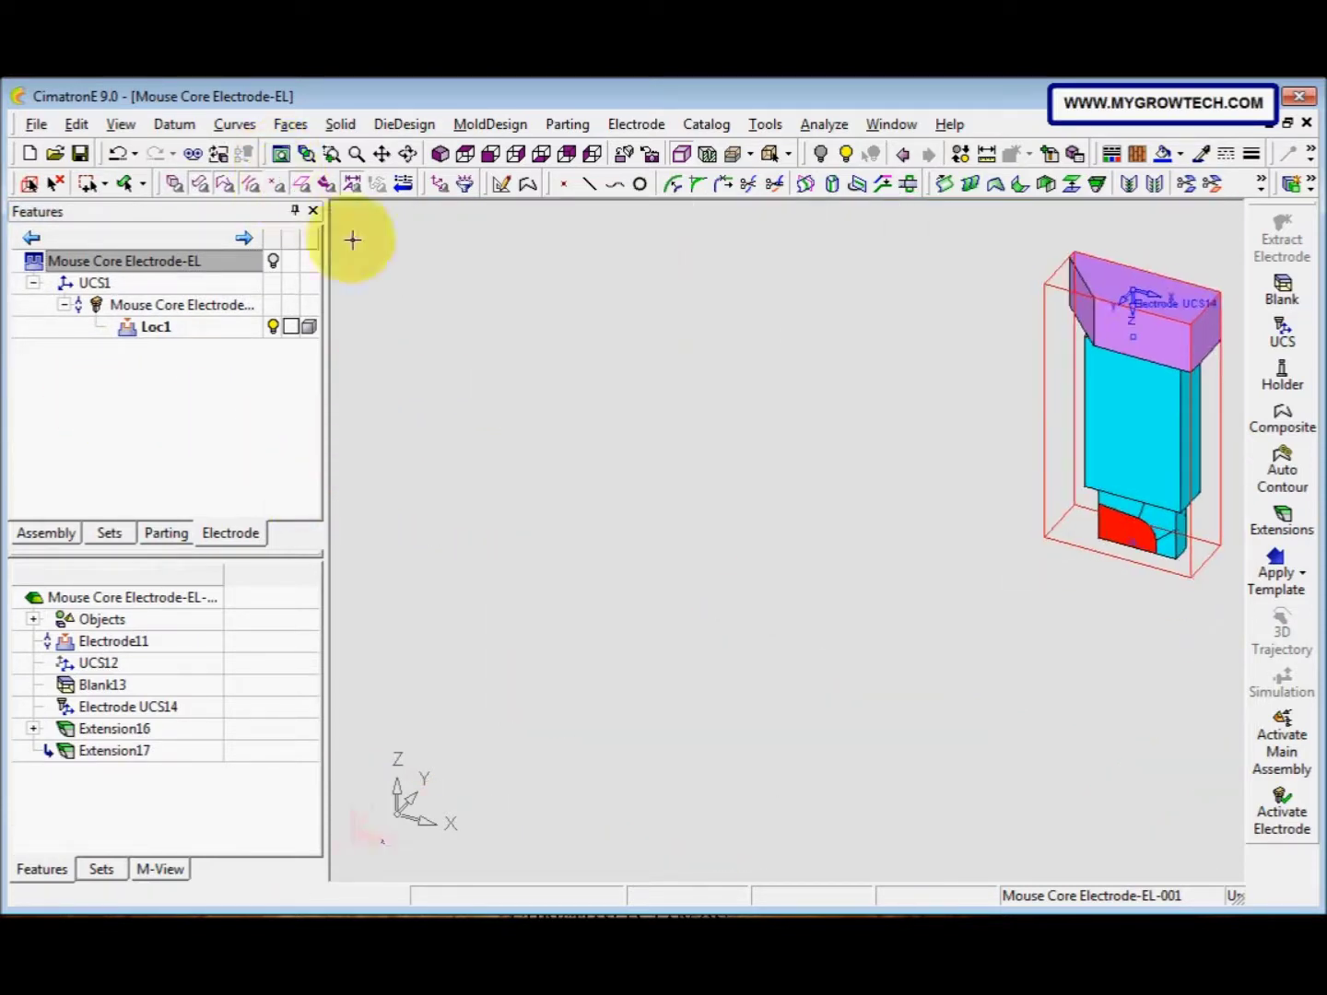
middle_click_drag(1022, 483, 717, 583)
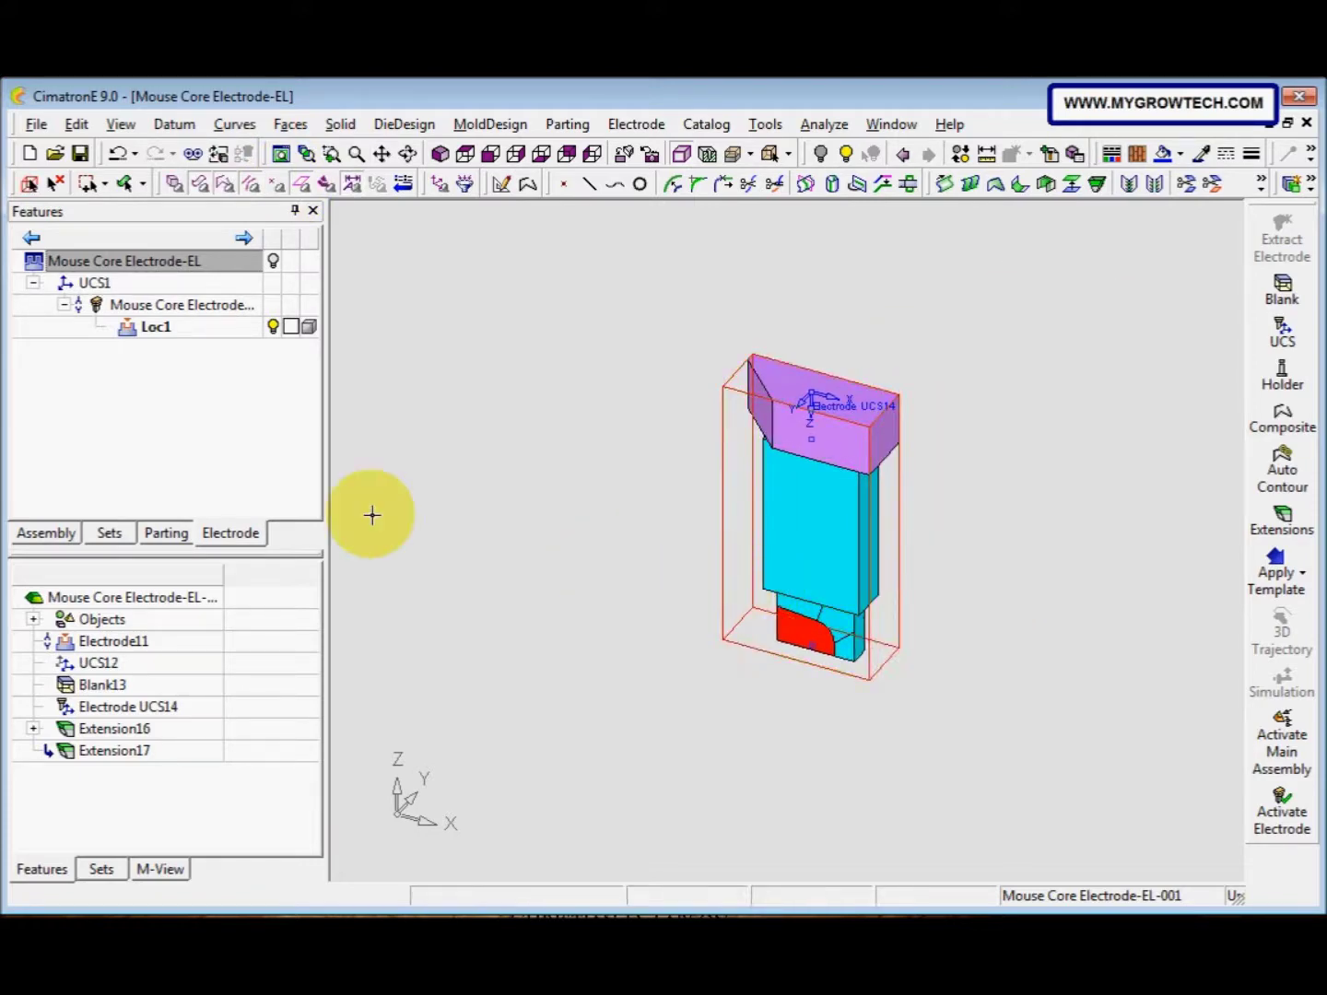
left_click(273, 262)
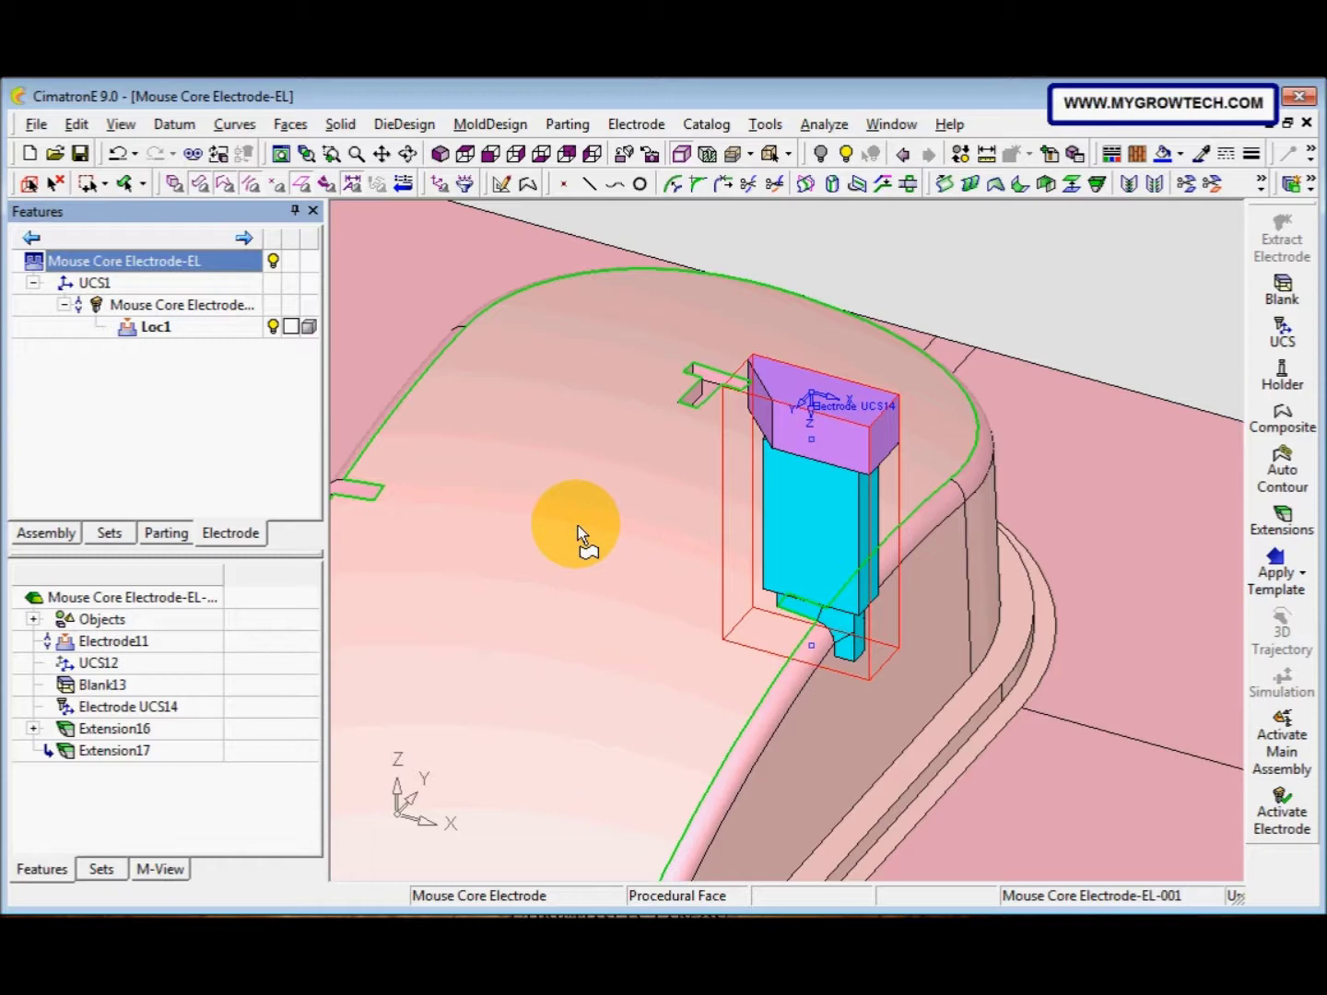
right_click(143, 690)
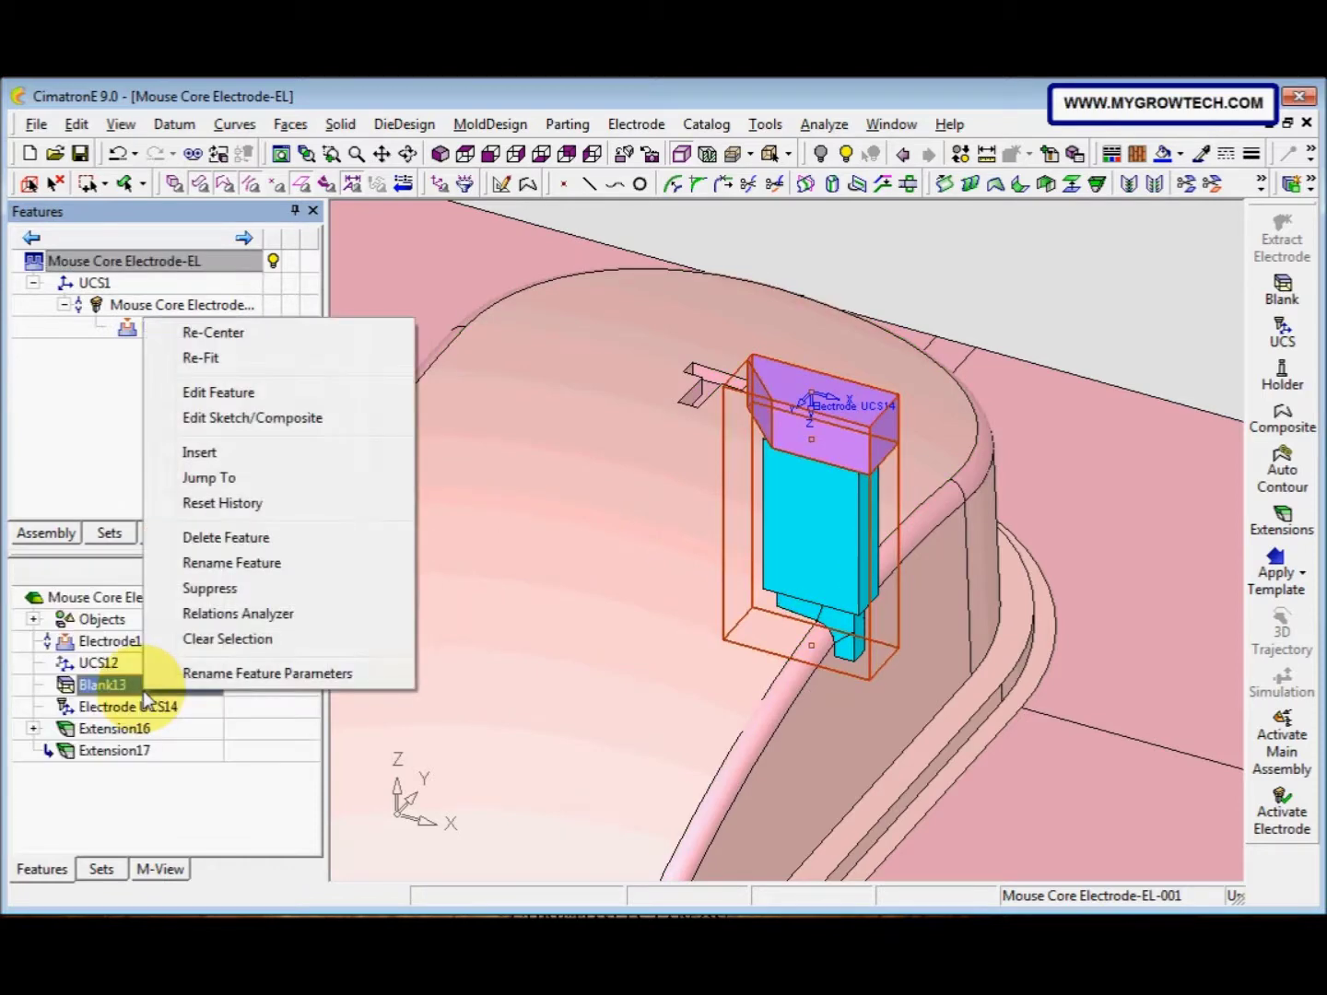
left_click(239, 336)
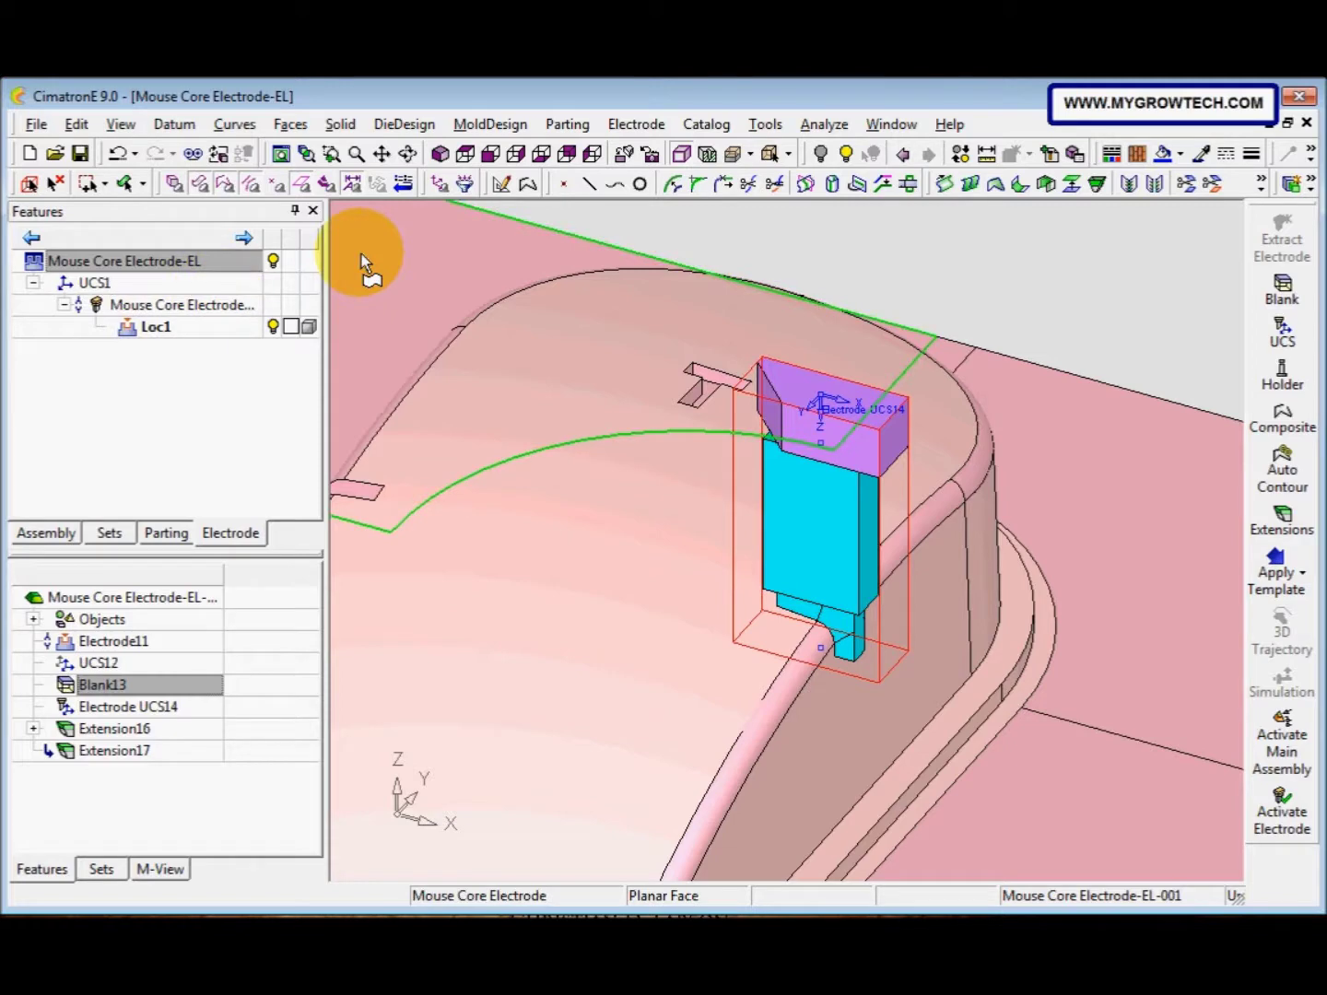
Save the electrode as a template named quick tour in the Mouse Core Electrode-Electrodes folder under Tutorial Work Files\Getting Started
left_click(636, 123)
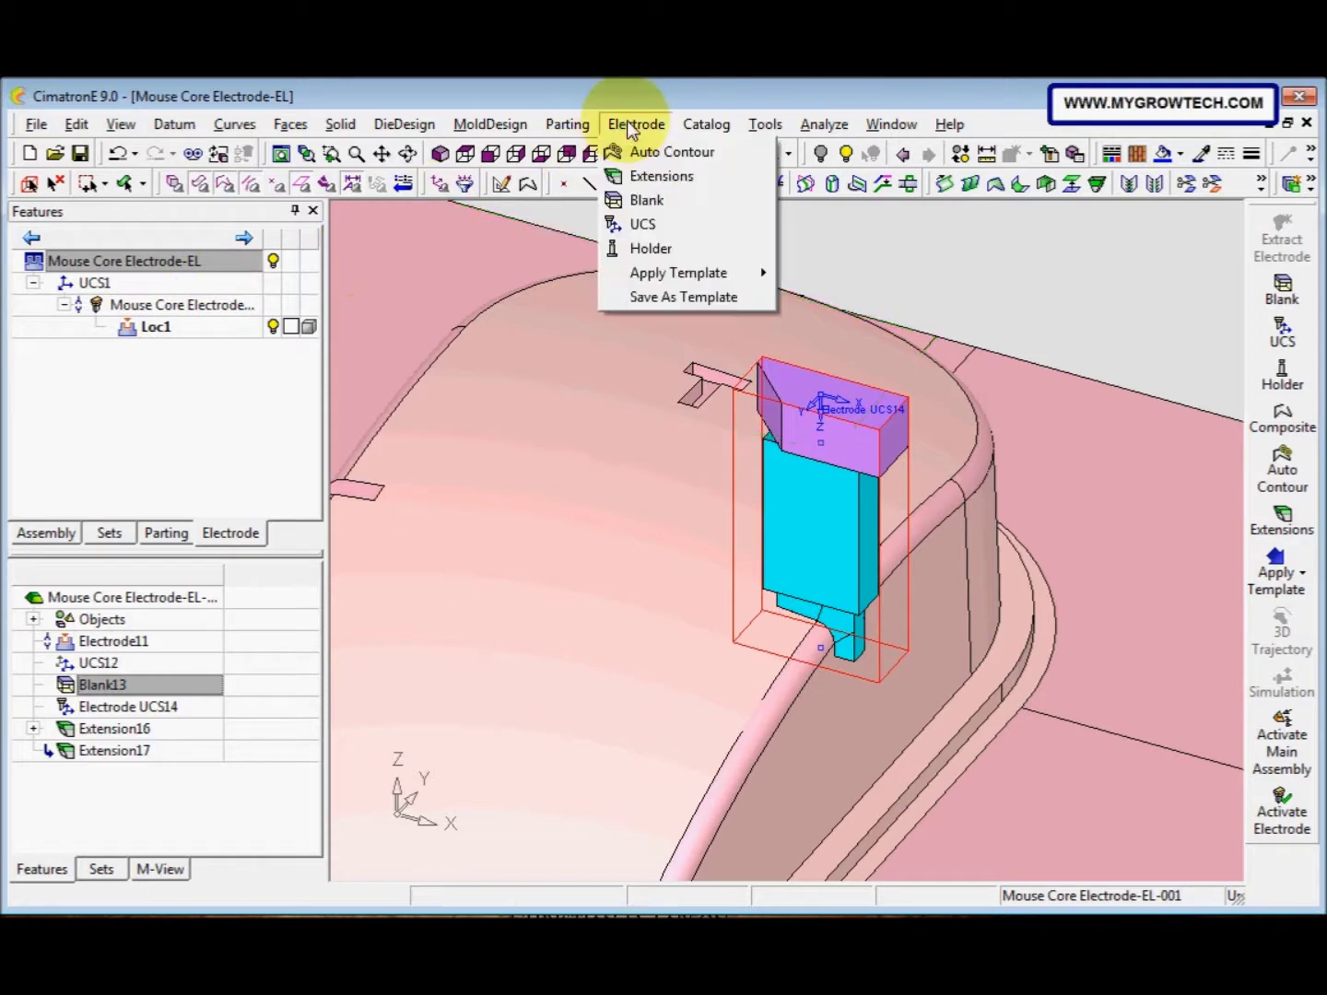
left_click(634, 297)
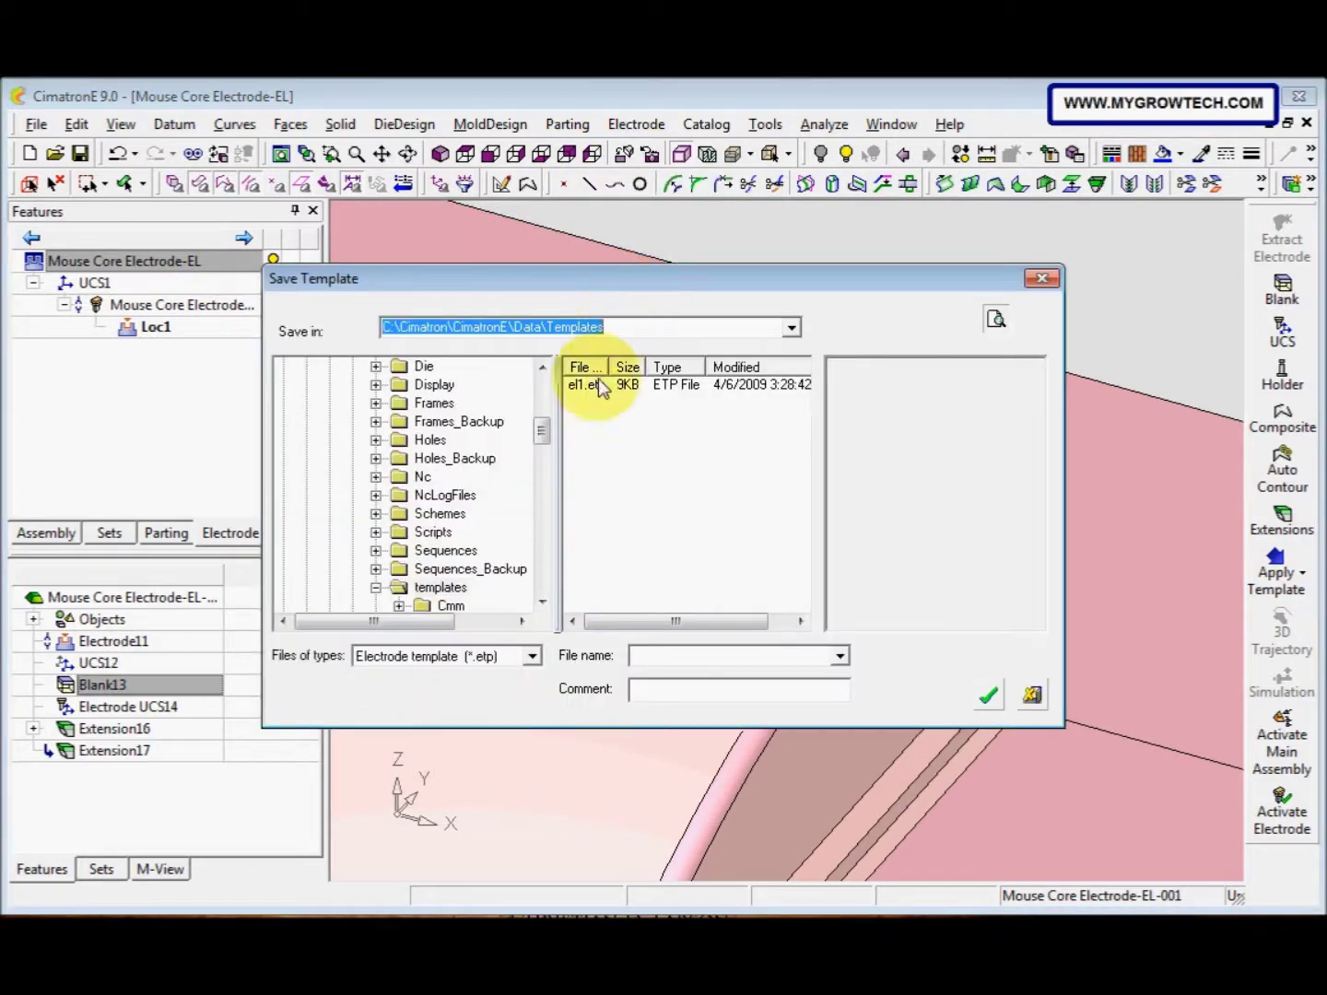
left_click_drag(547, 431, 542, 473)
double_click(443, 511)
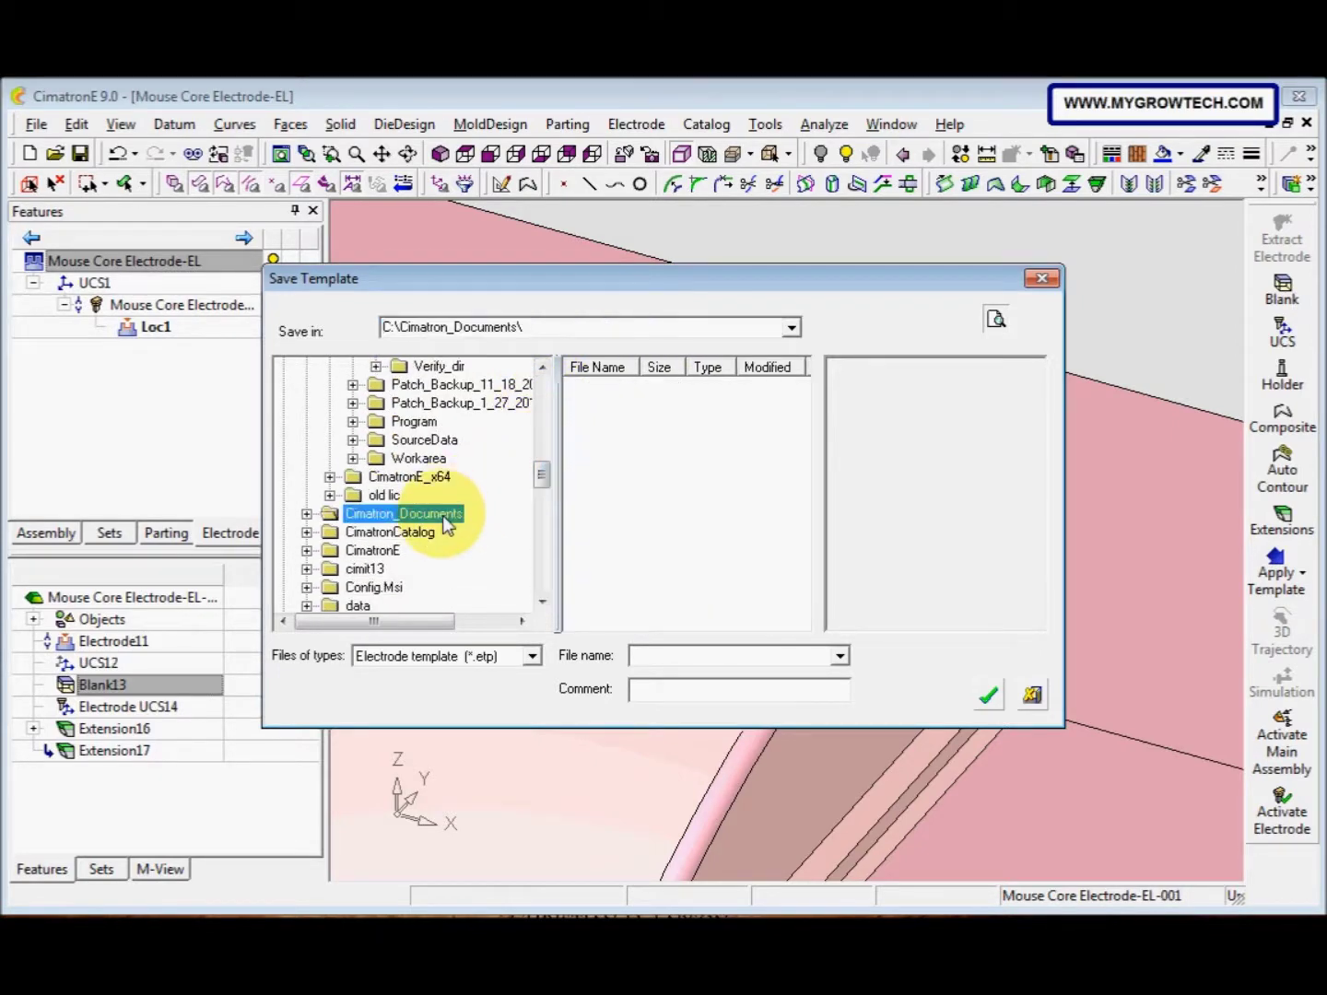
scroll(473, 480, "down", 6)
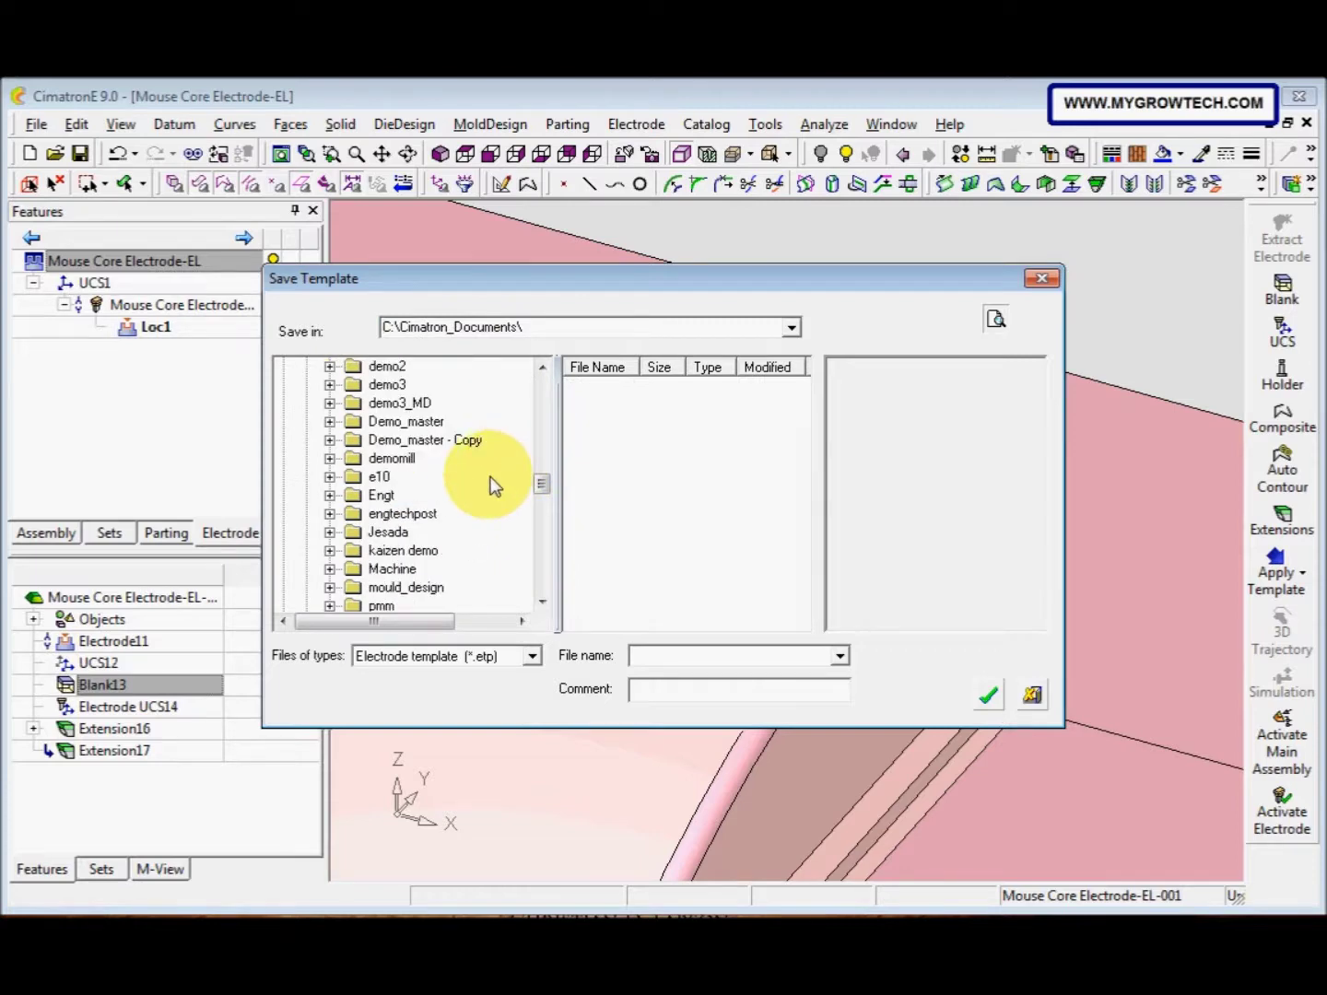
double_click(465, 495)
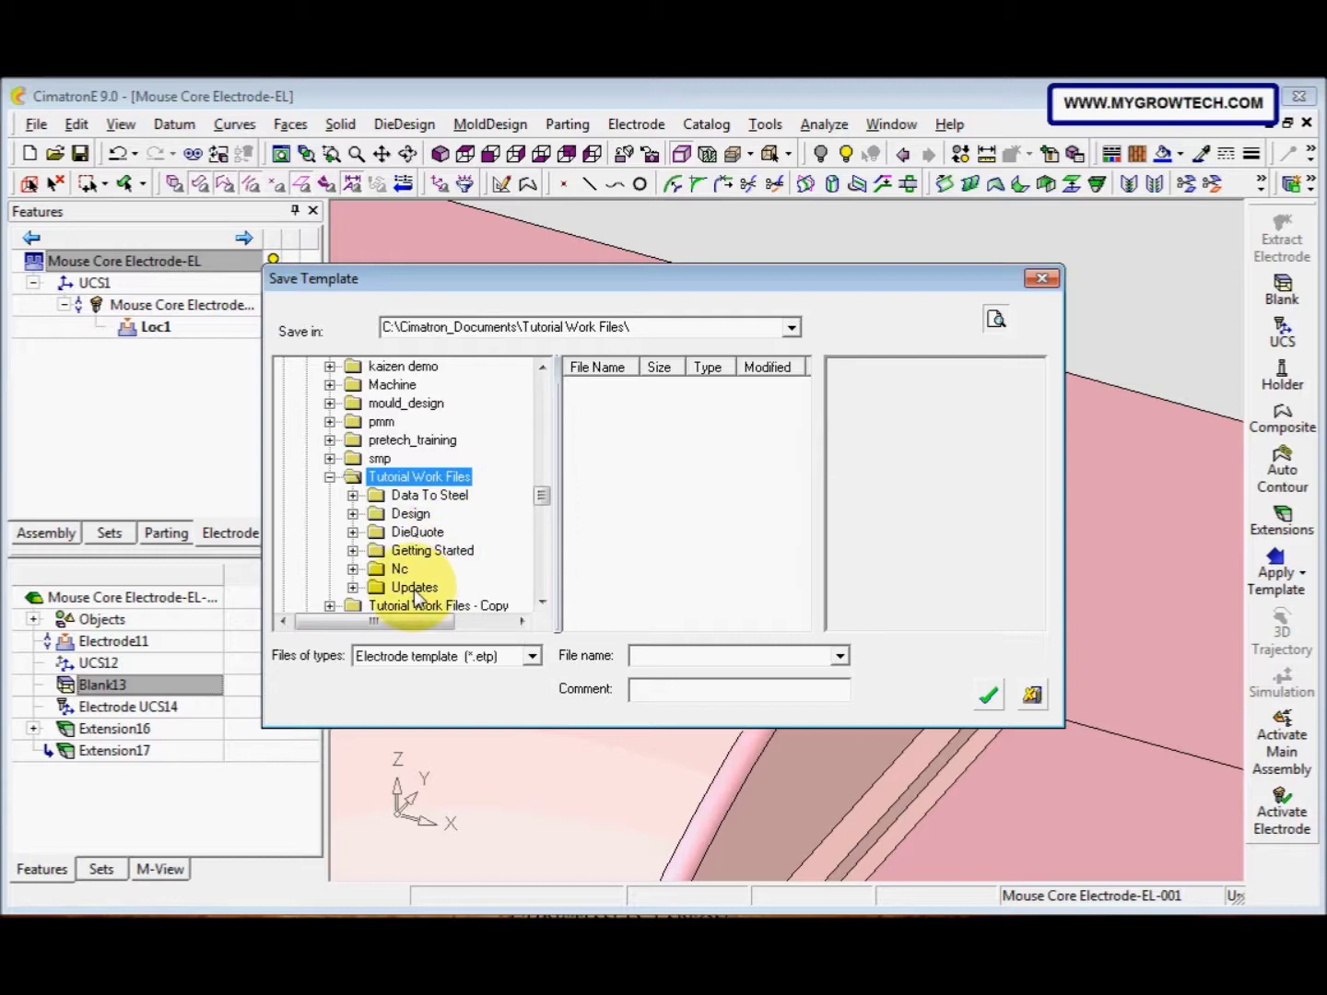
scroll(532, 513, "down", 2)
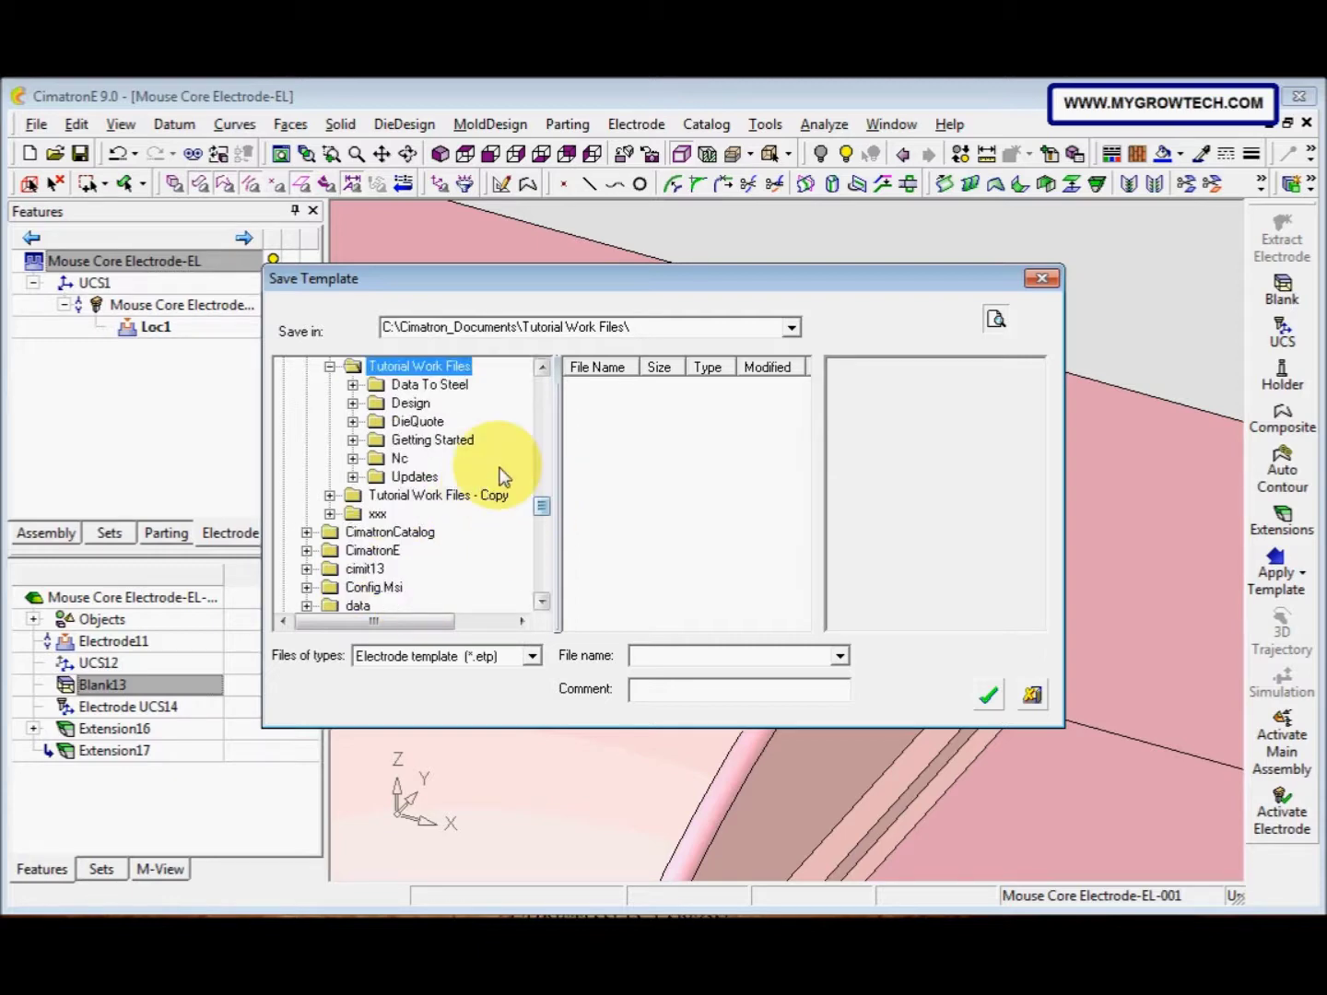
double_click(422, 441)
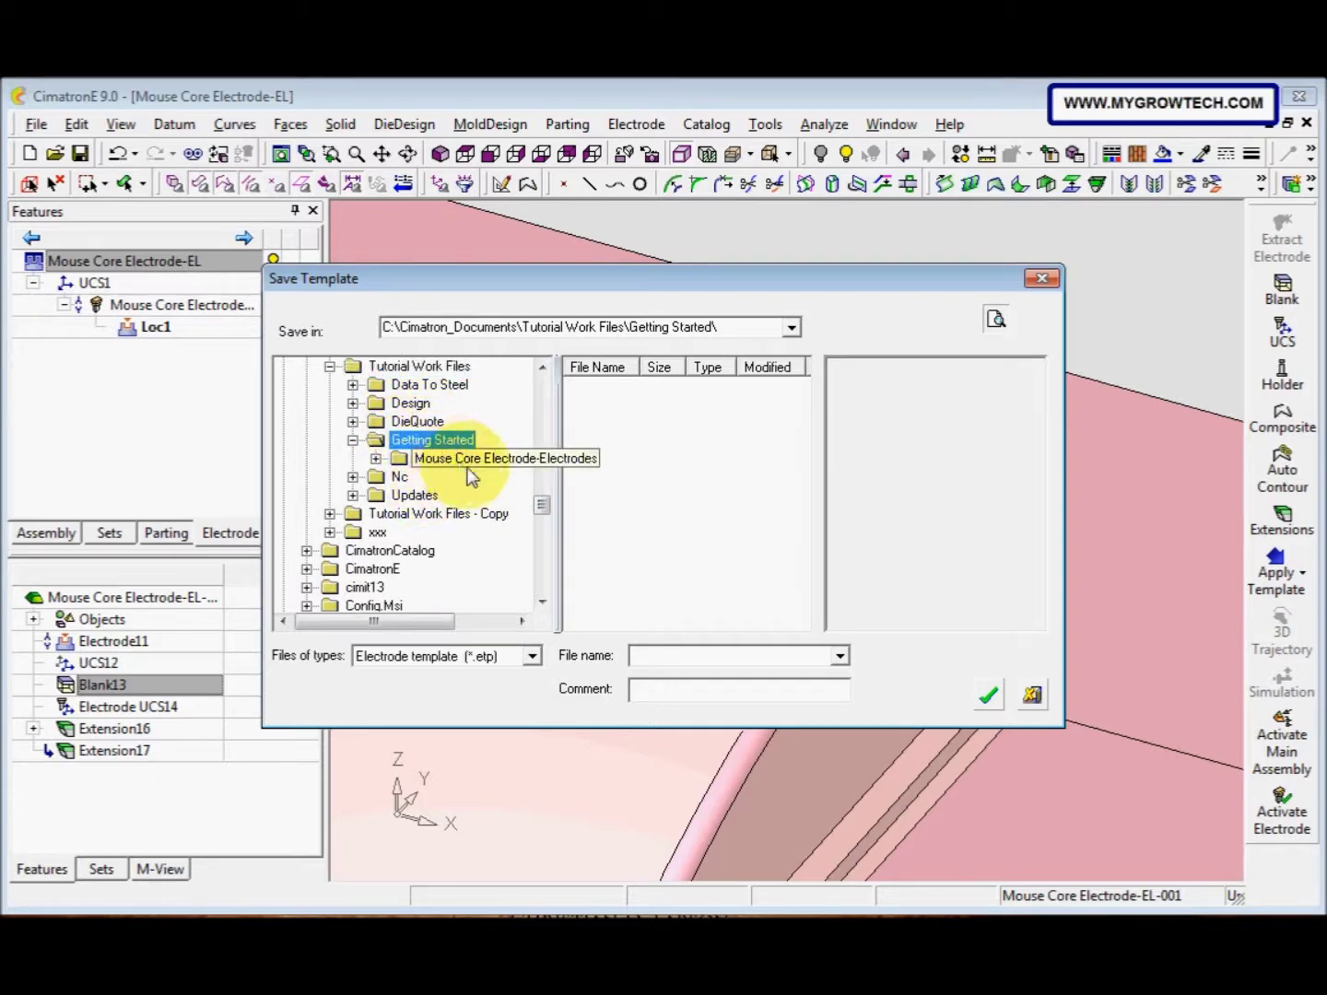
left_click(463, 475)
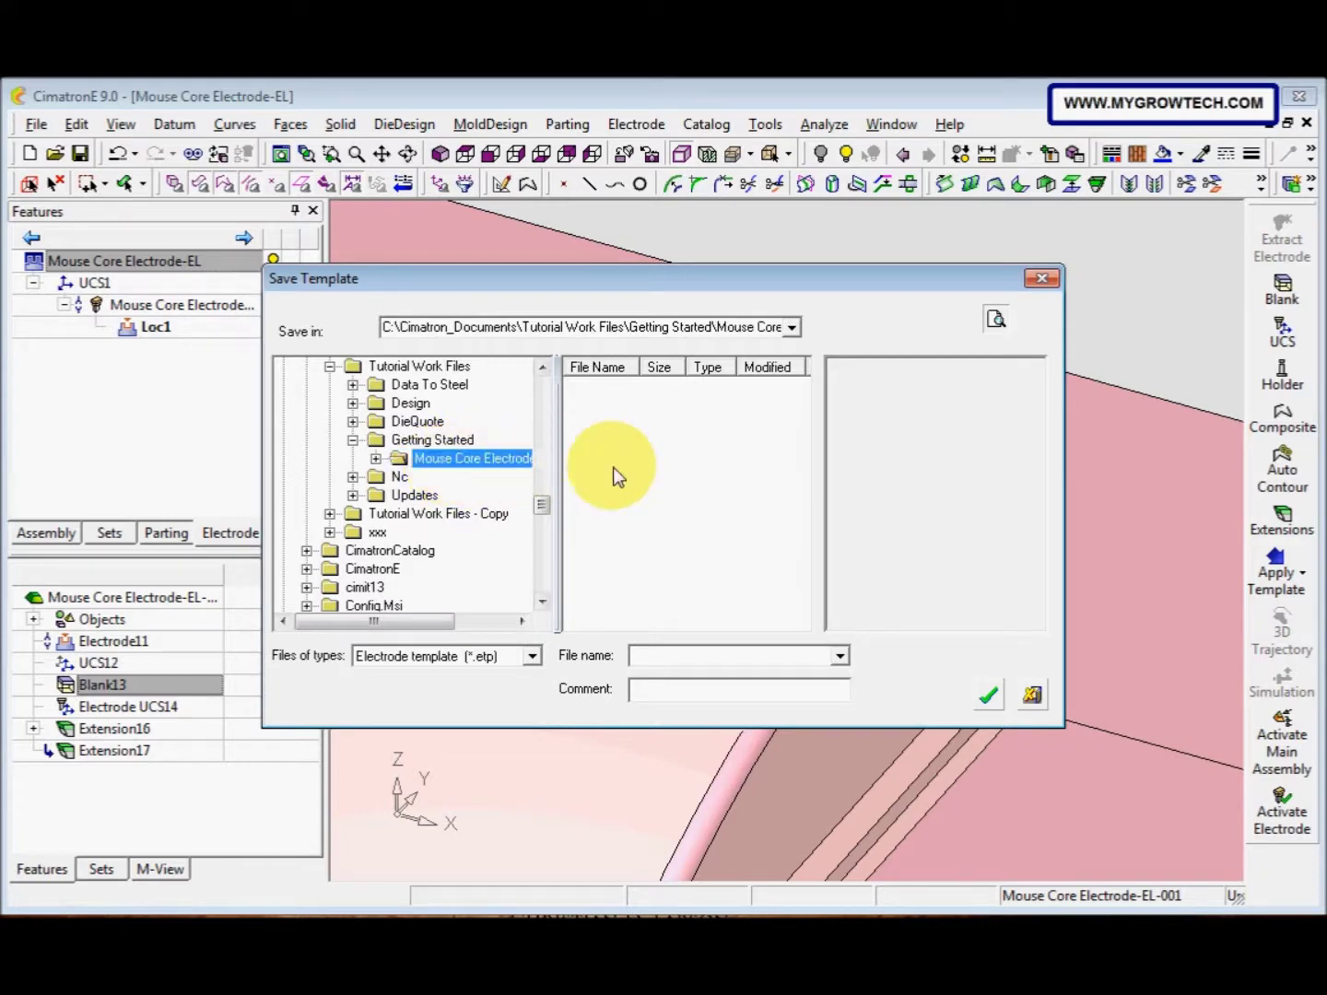
left_click(646, 654)
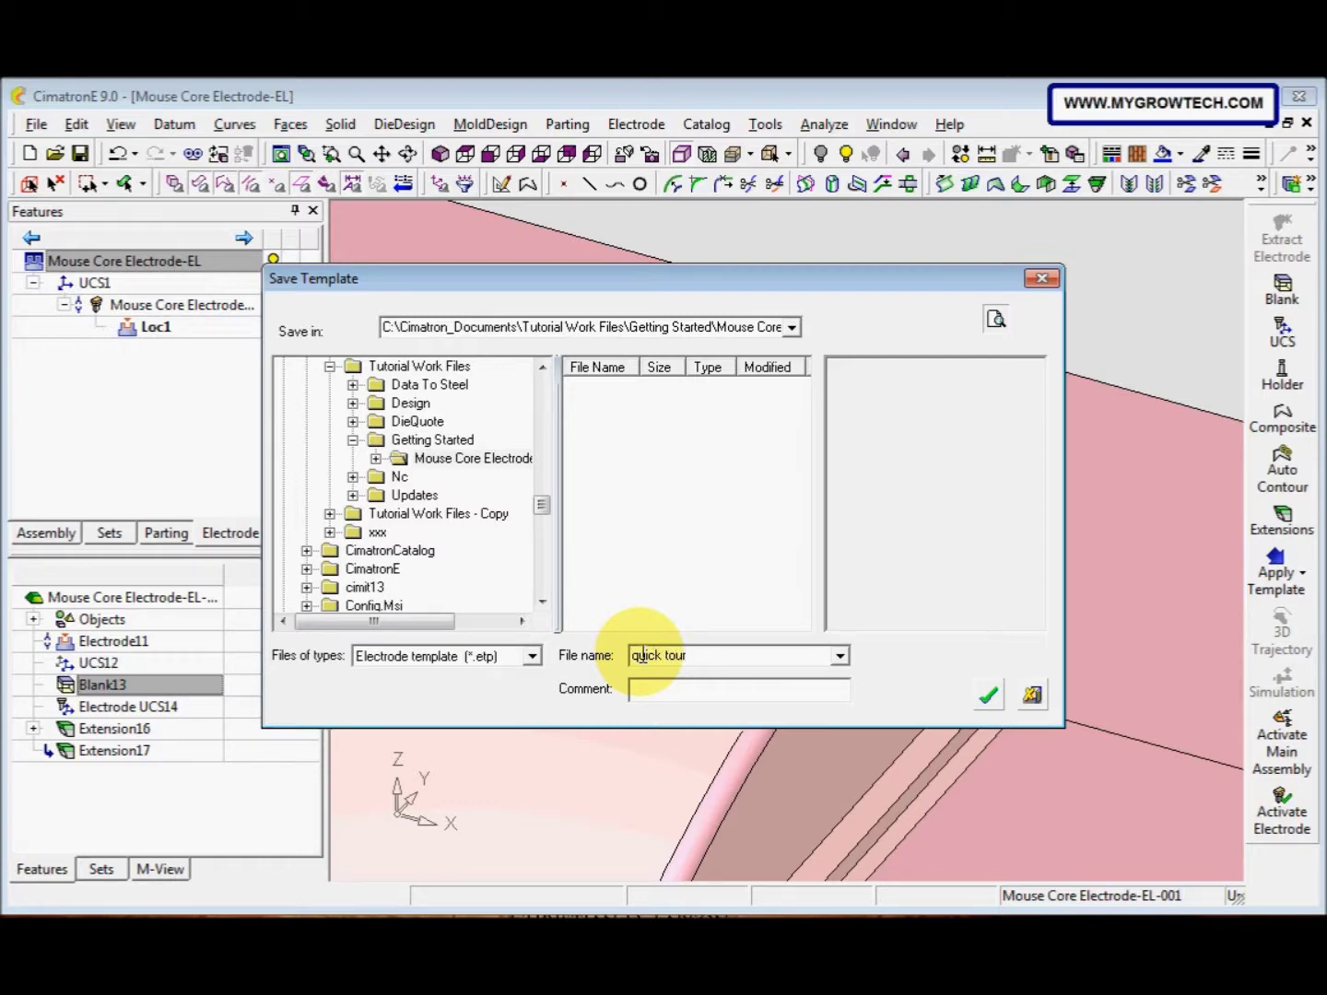
left_click(987, 696)
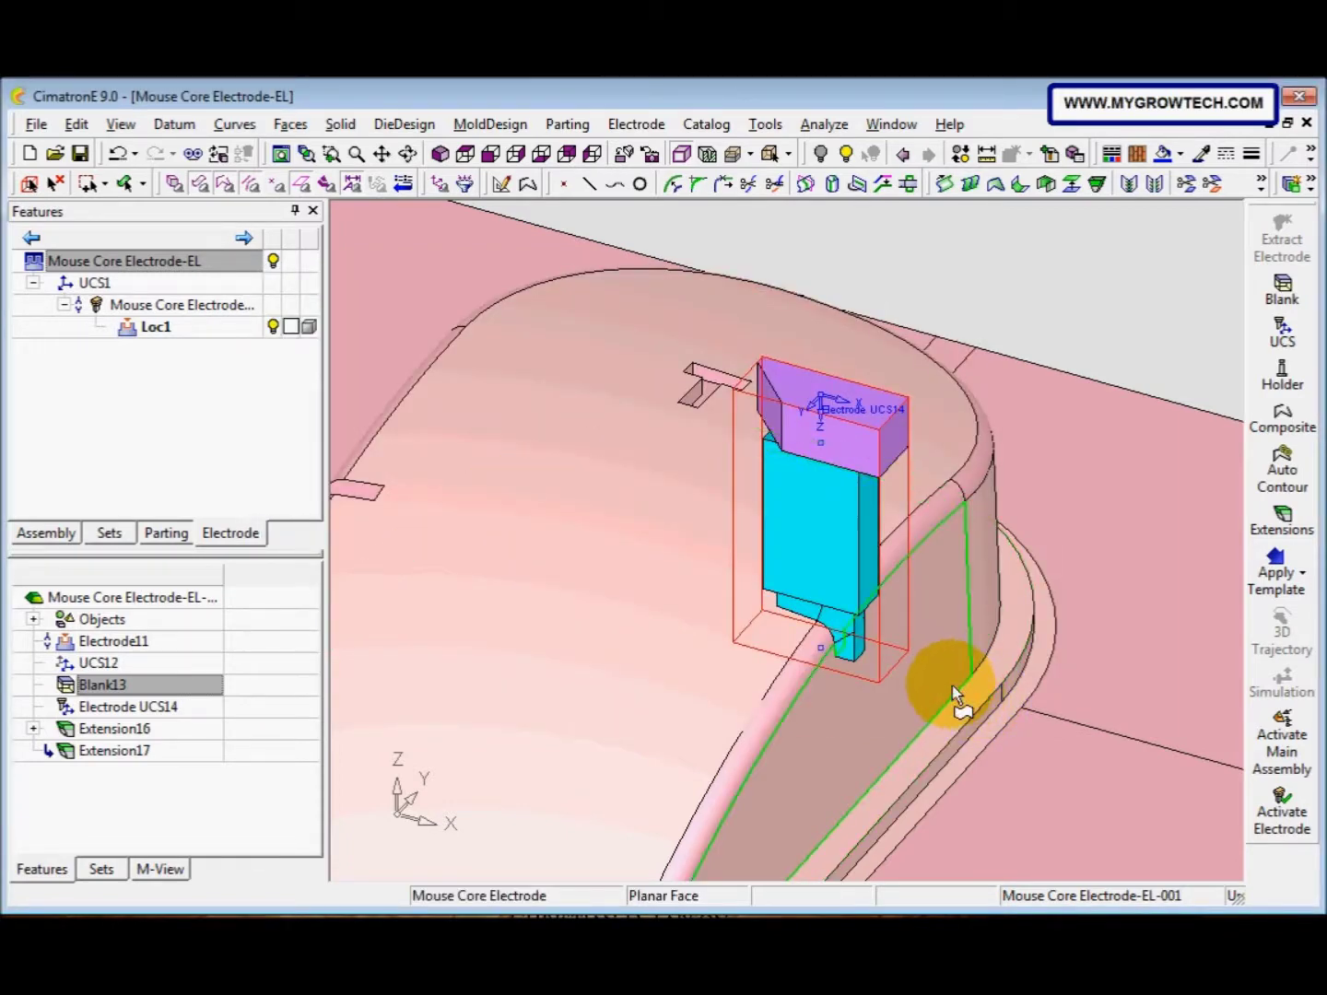
Return to the main assembly and start extracting another electrode with the quick tour.etp template applied
left_click(879, 669)
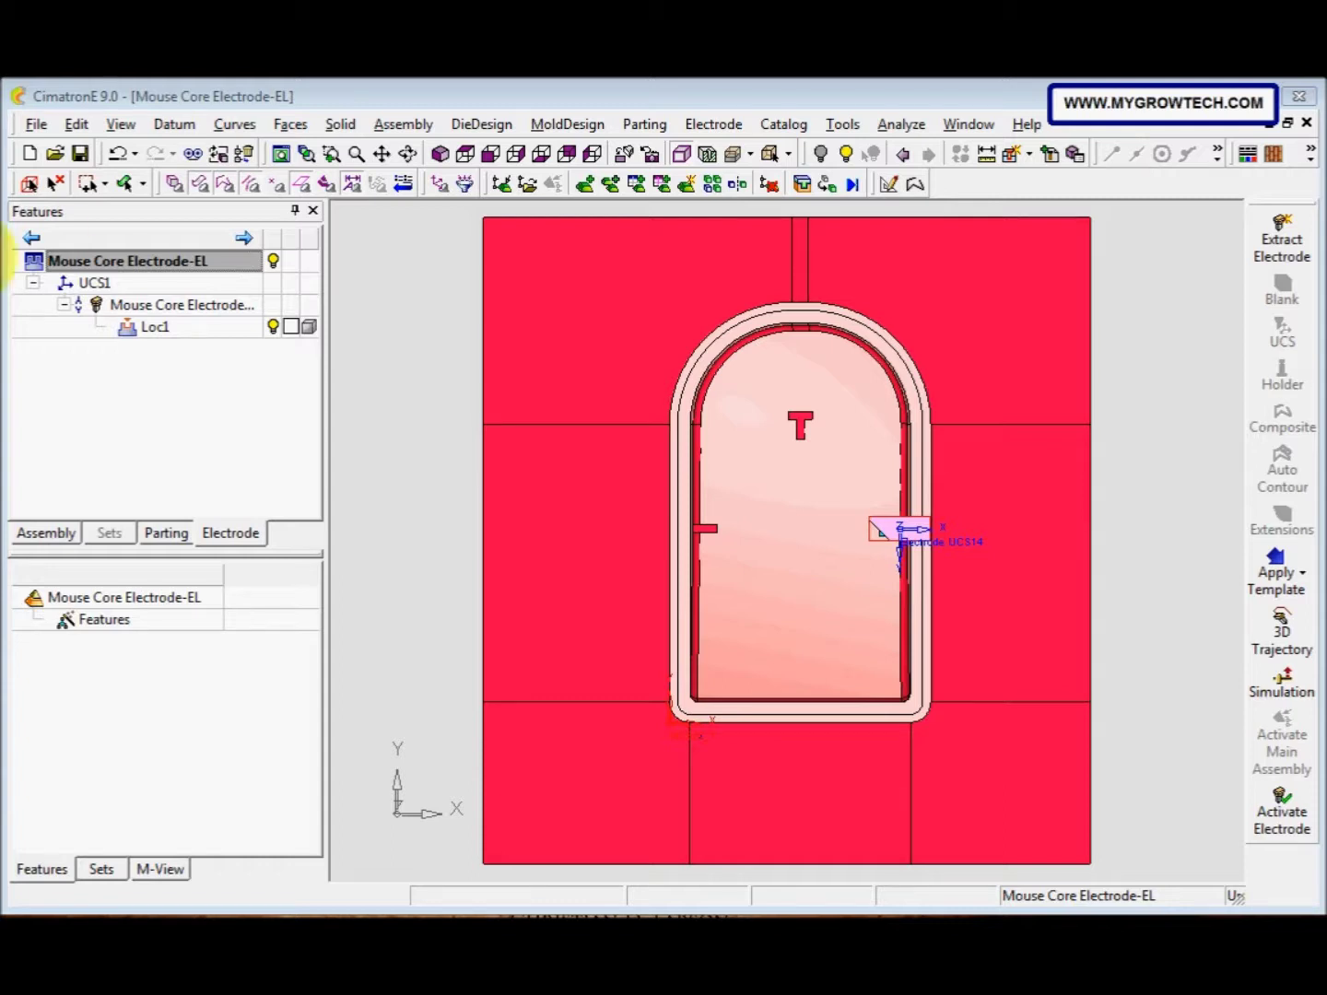
left_click(112, 265)
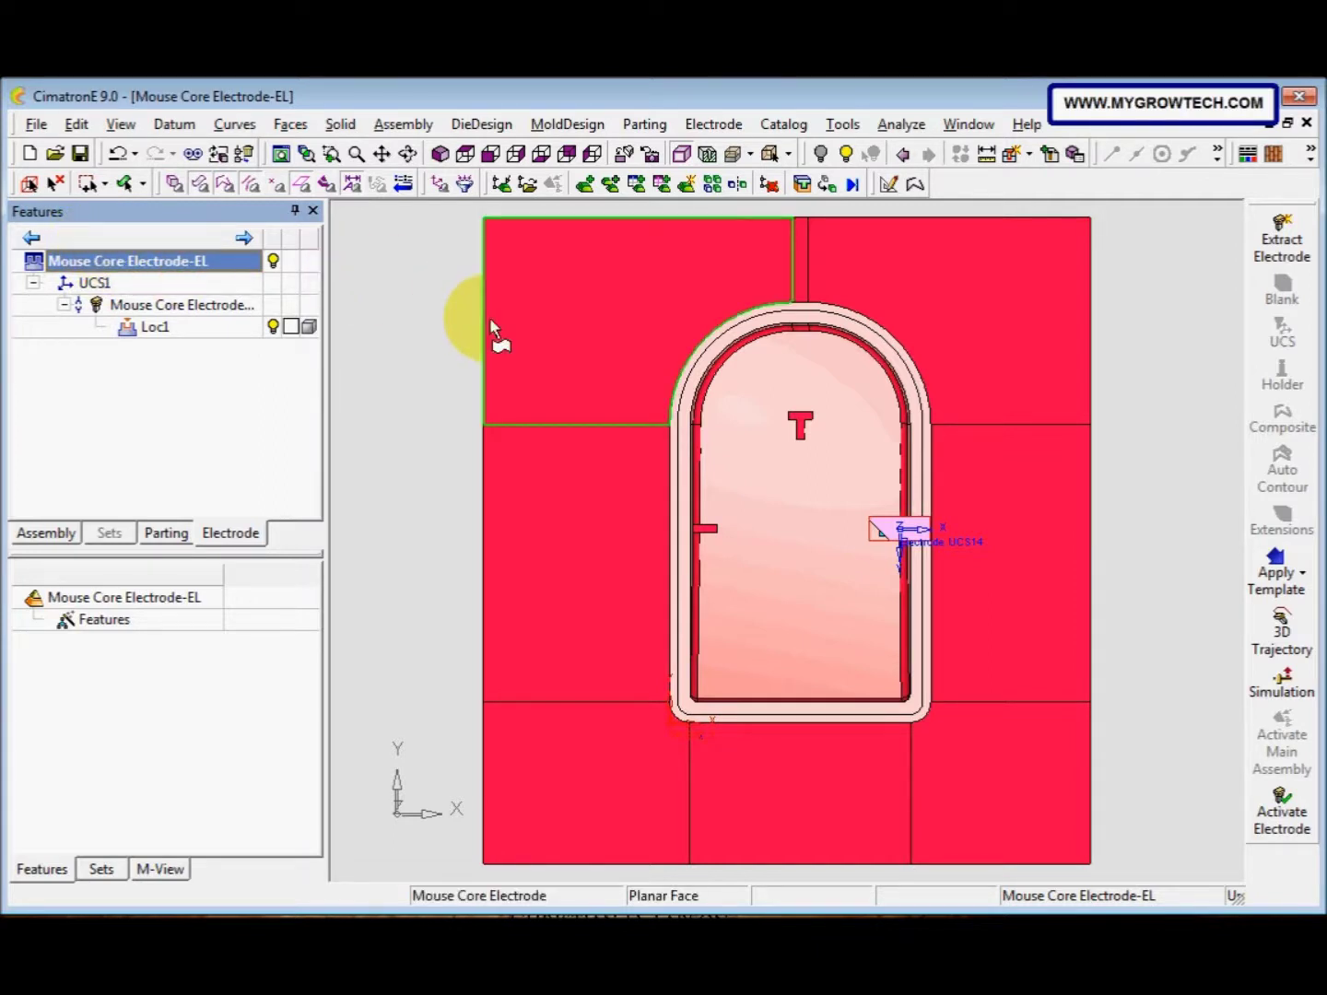
left_click(1262, 256)
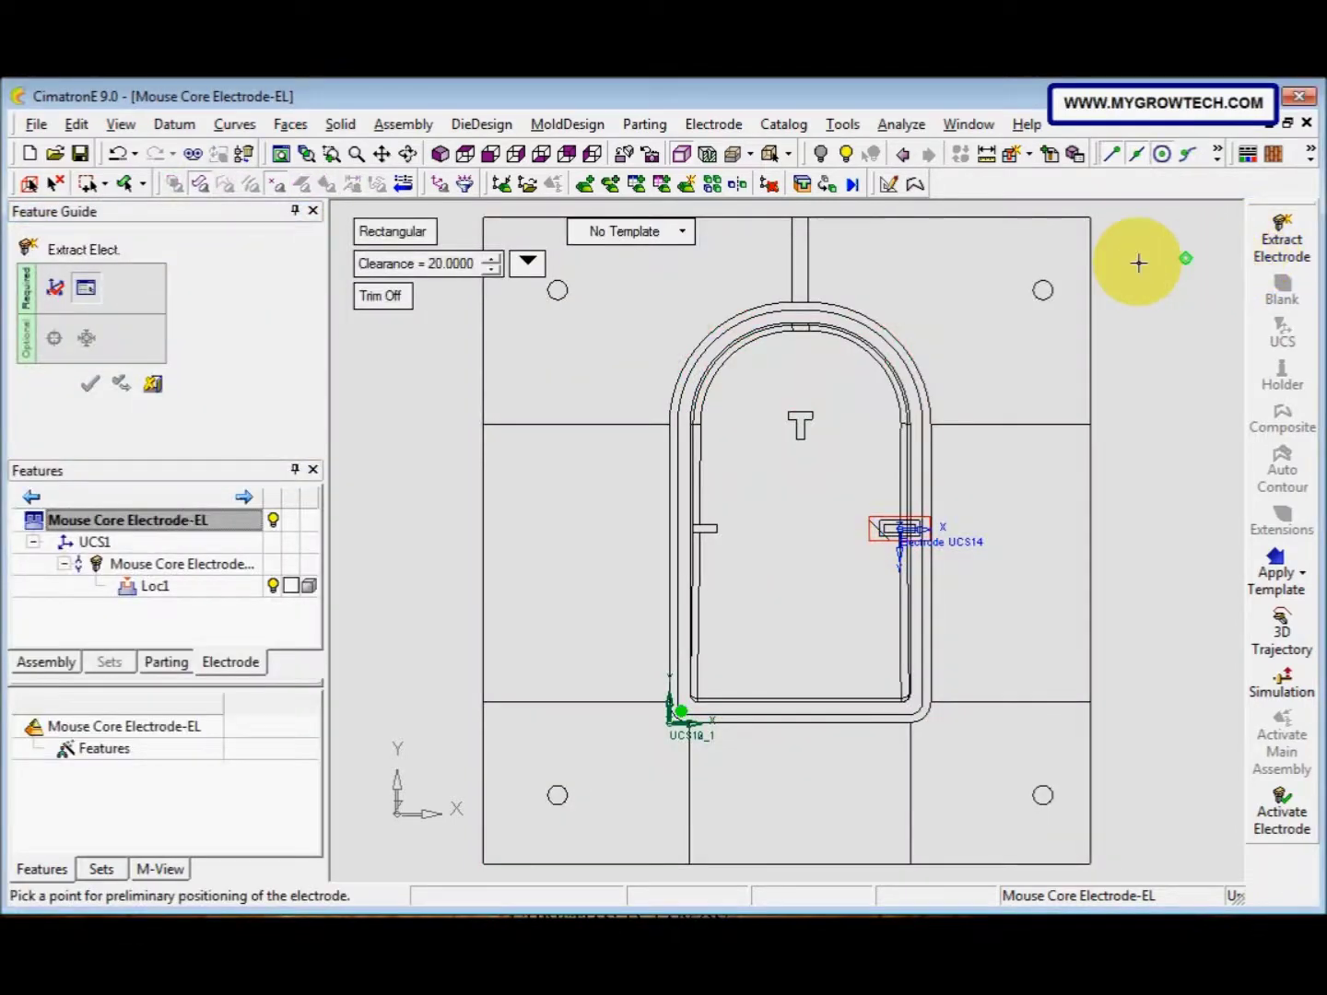
left_click(682, 232)
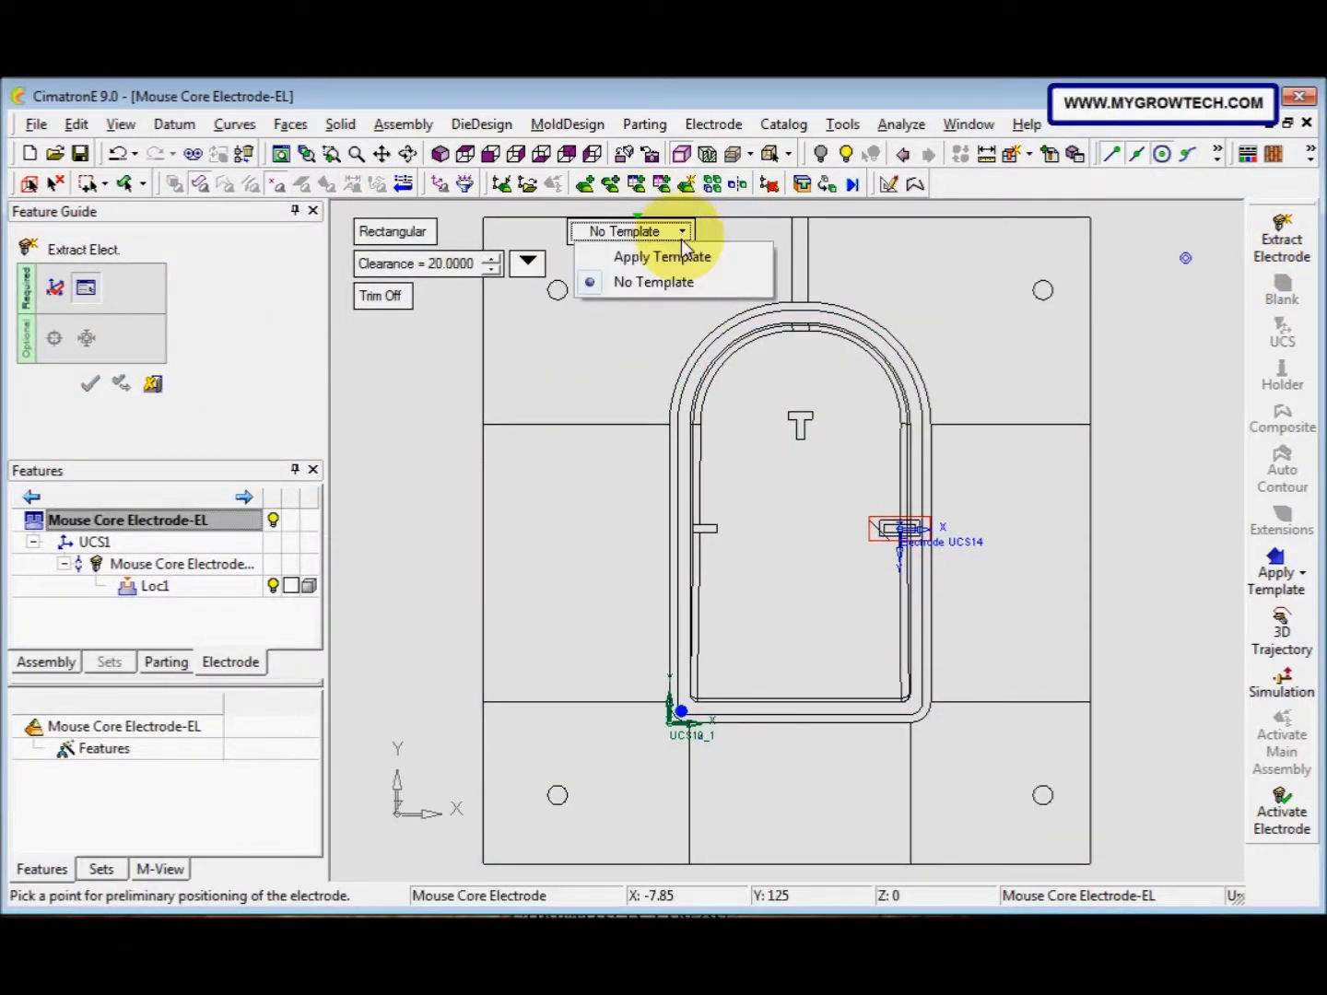
left_click(680, 259)
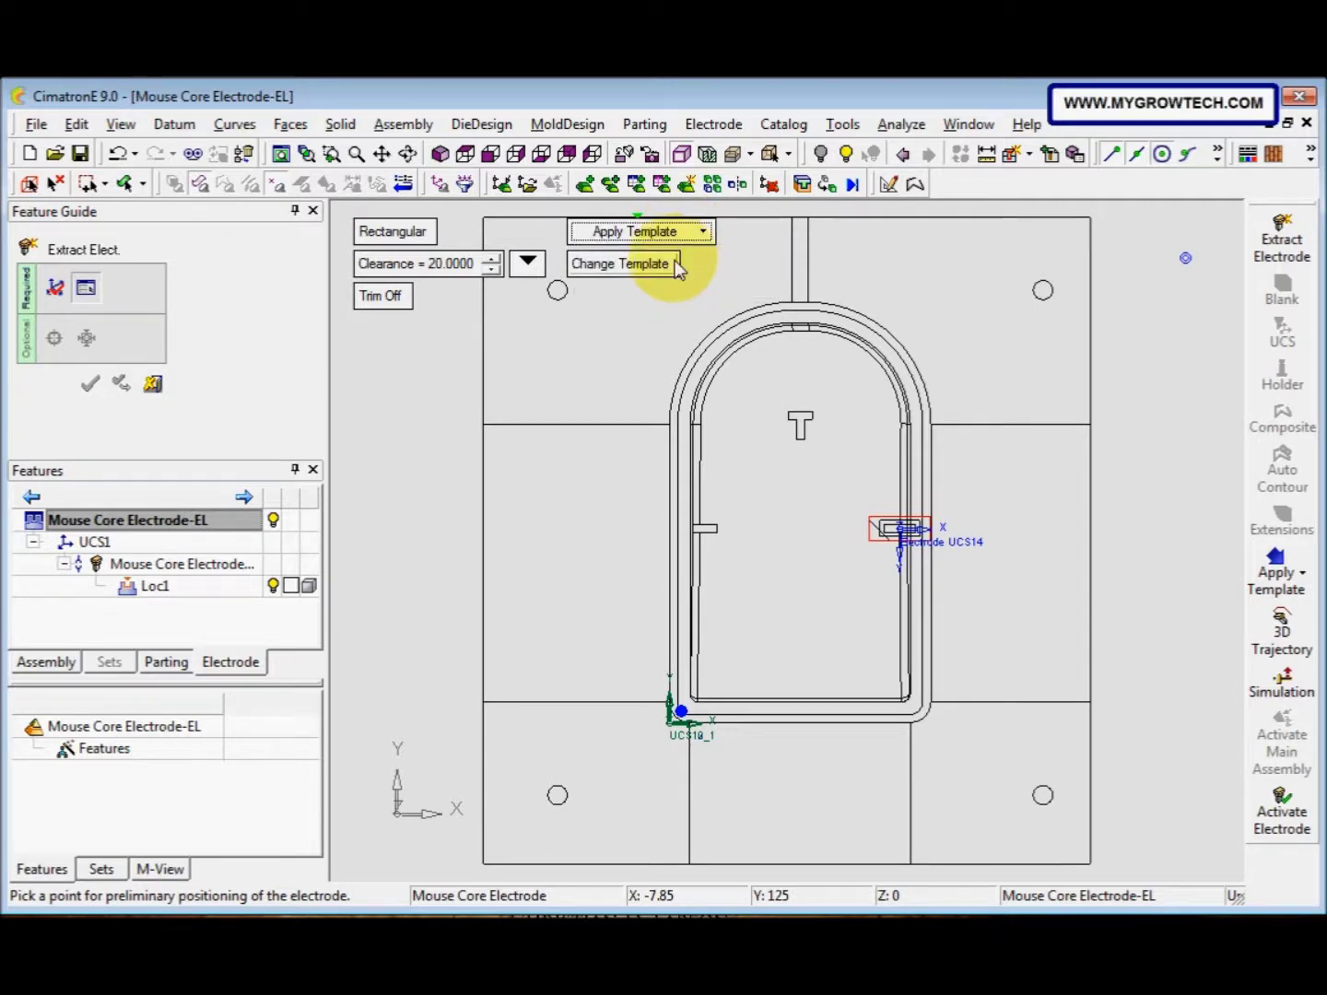
left_click(659, 264)
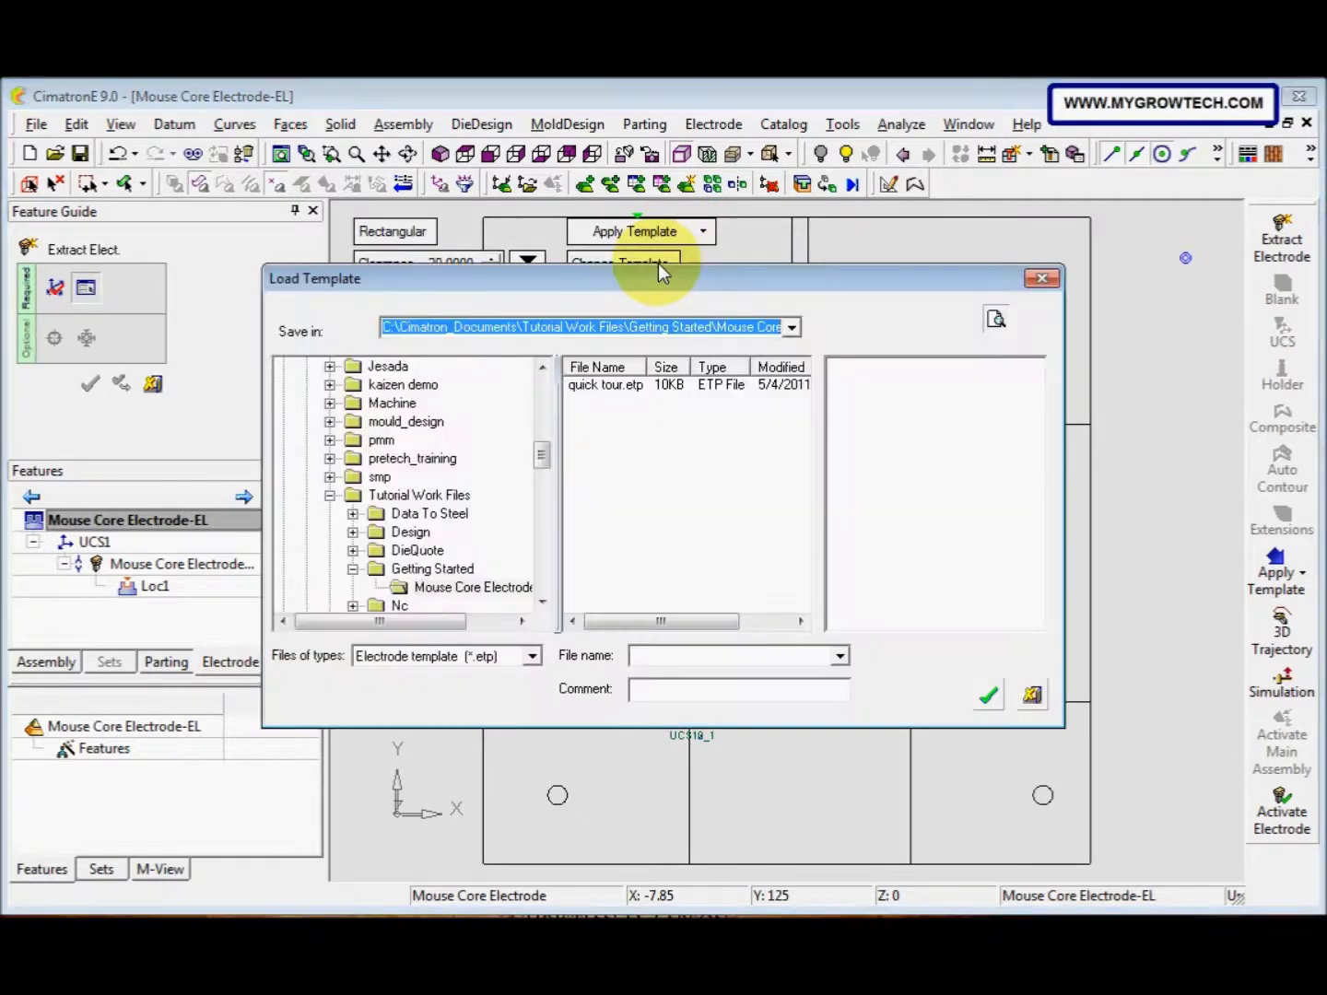
left_click(585, 387)
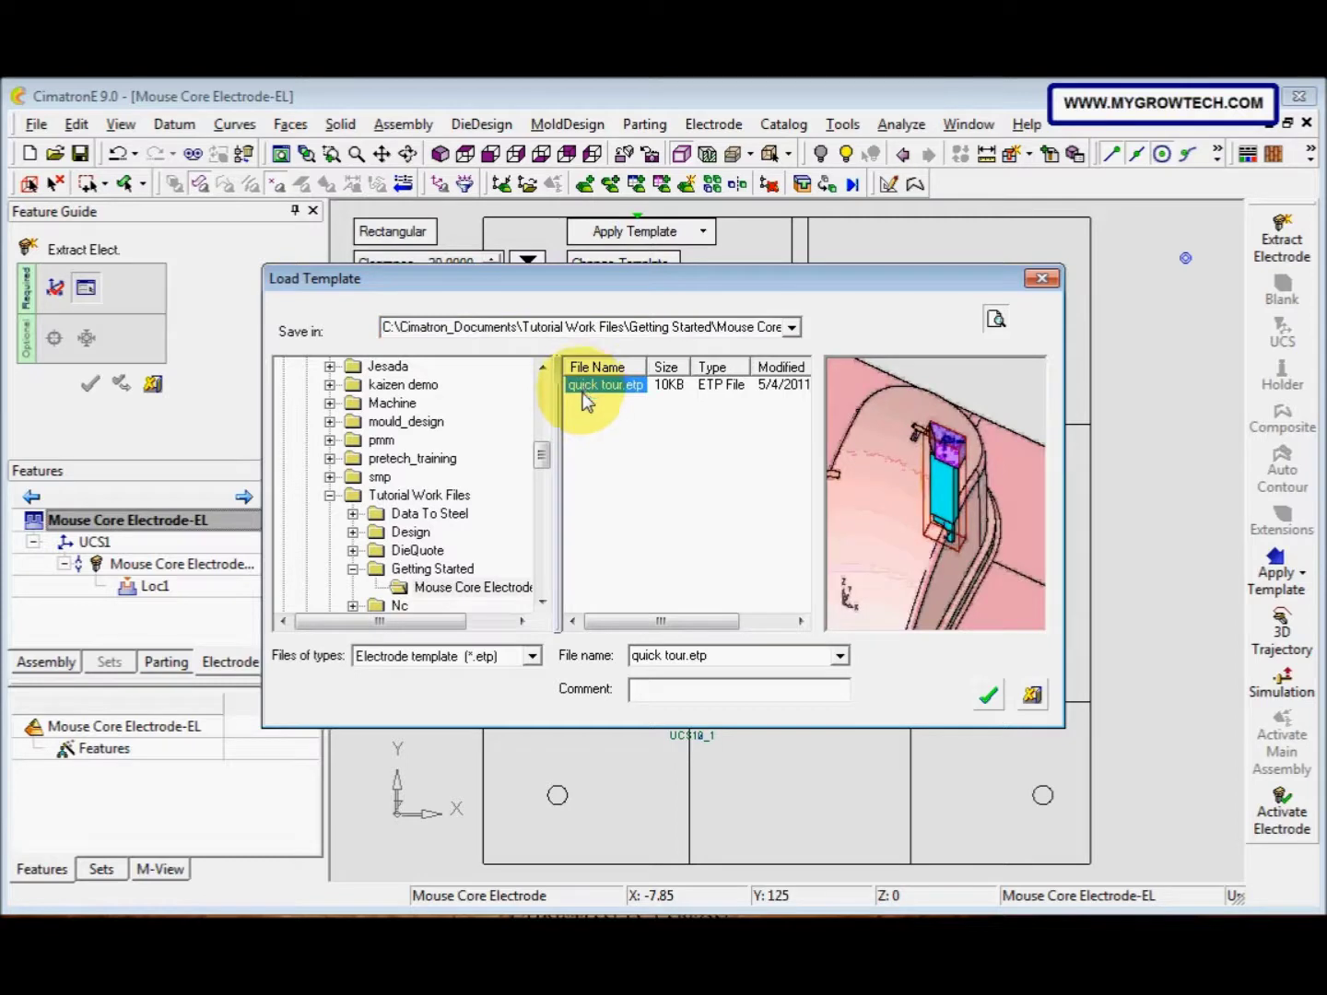
left_click(988, 697)
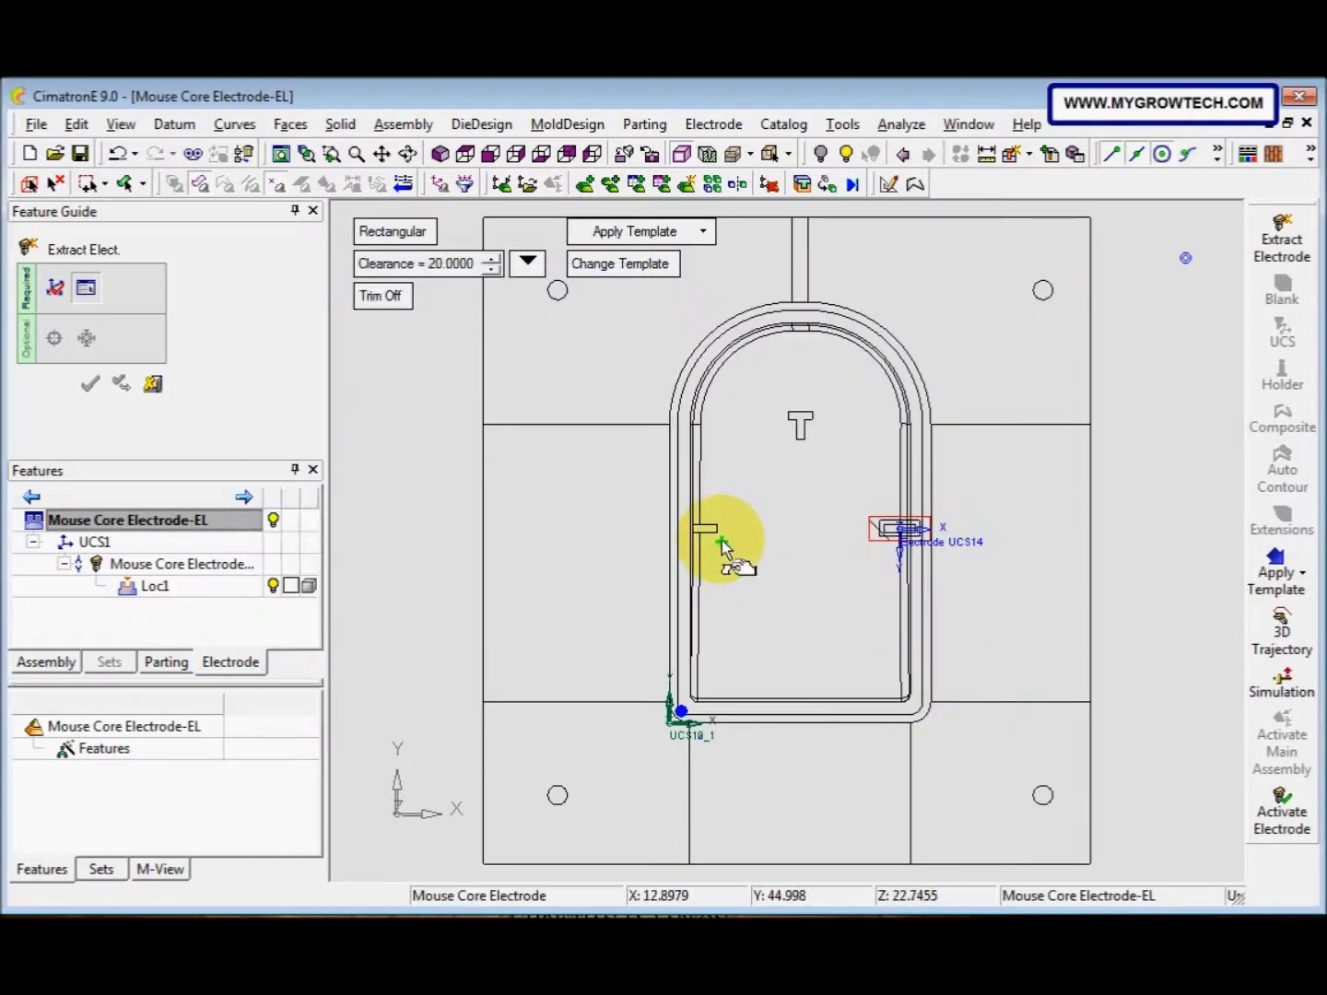
Extract the second electrode from the groove on the core's opposite side, centering its rectangular frame on the faces, and continue extracting
left_click(725, 527)
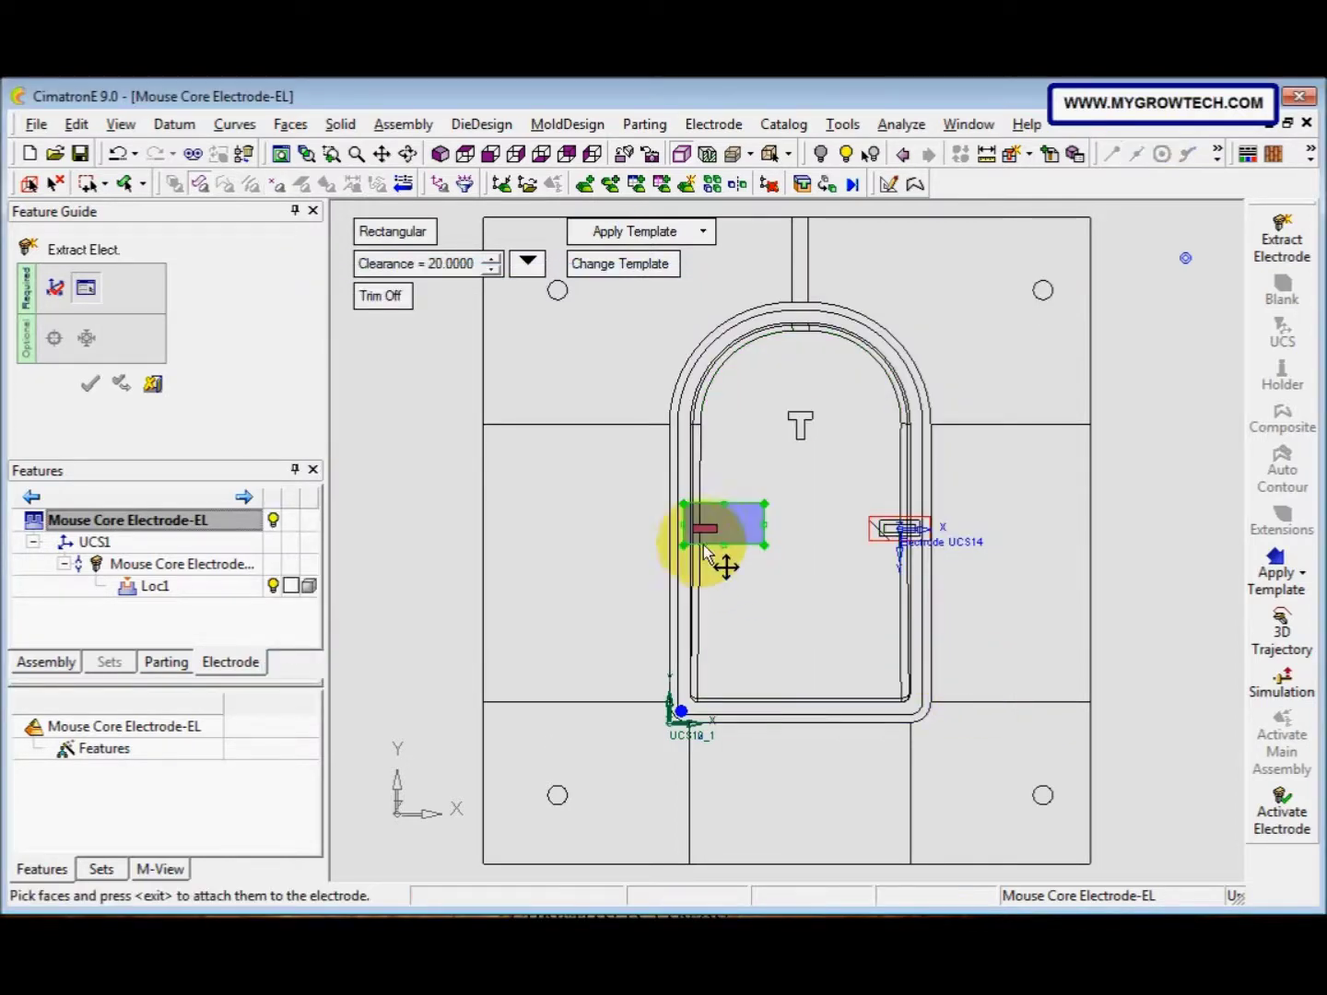
left_click(728, 557)
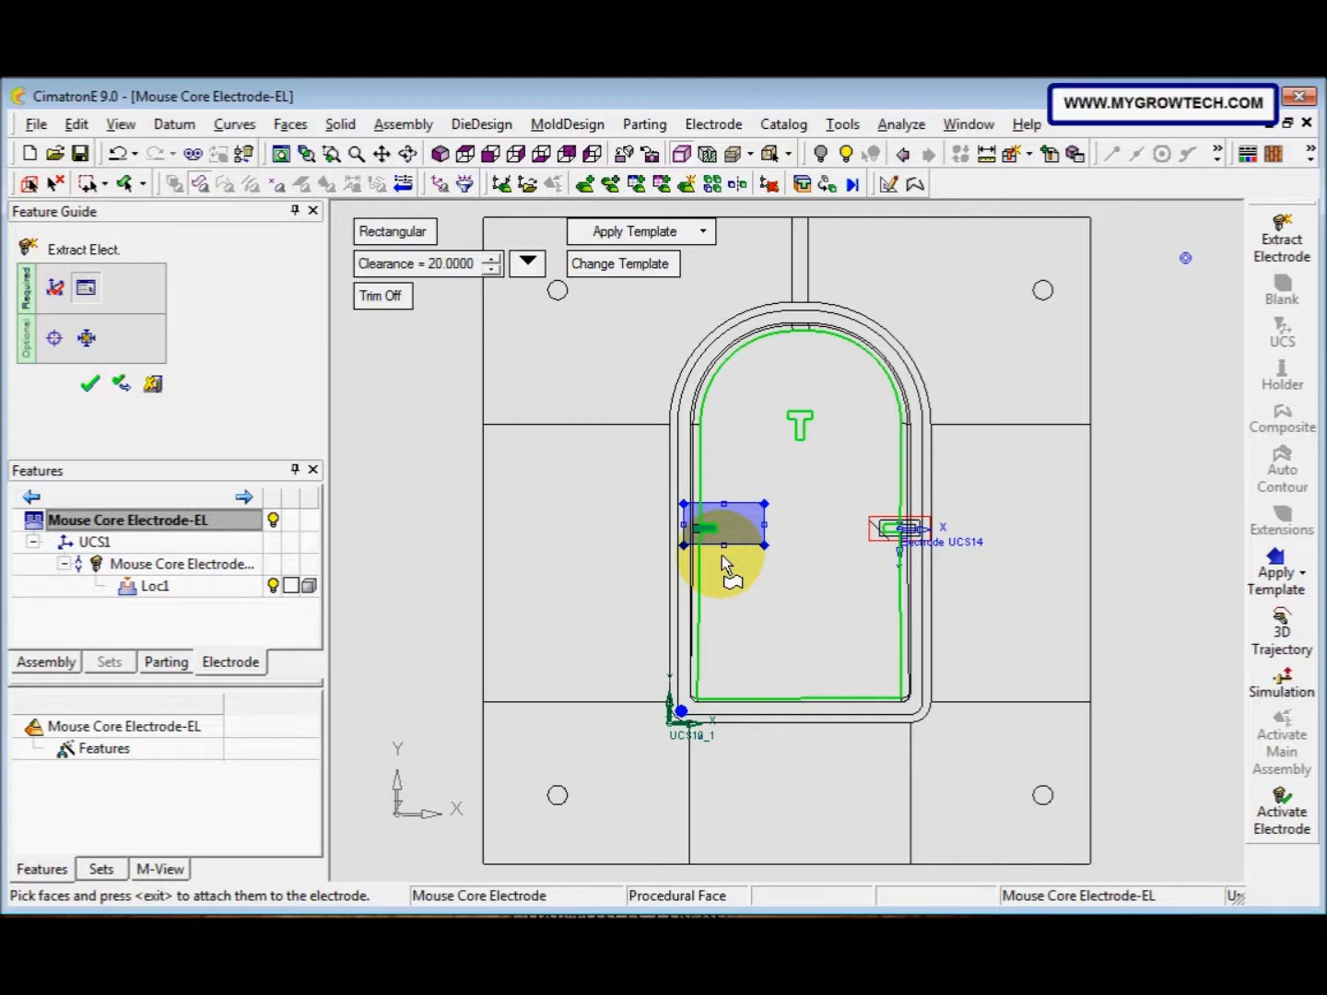
left_click(55, 341)
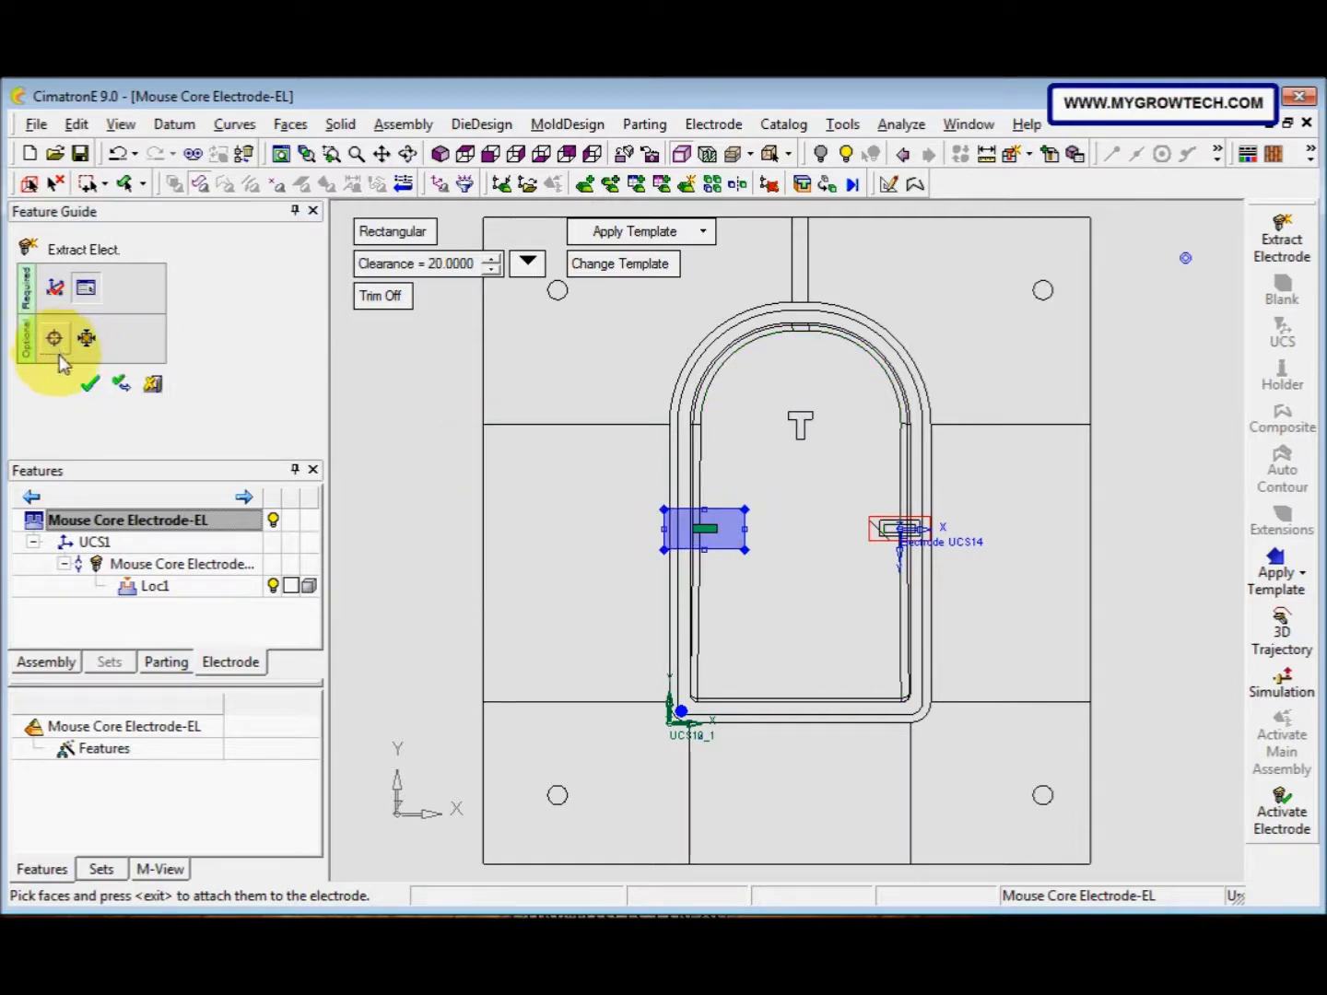
left_click(121, 384)
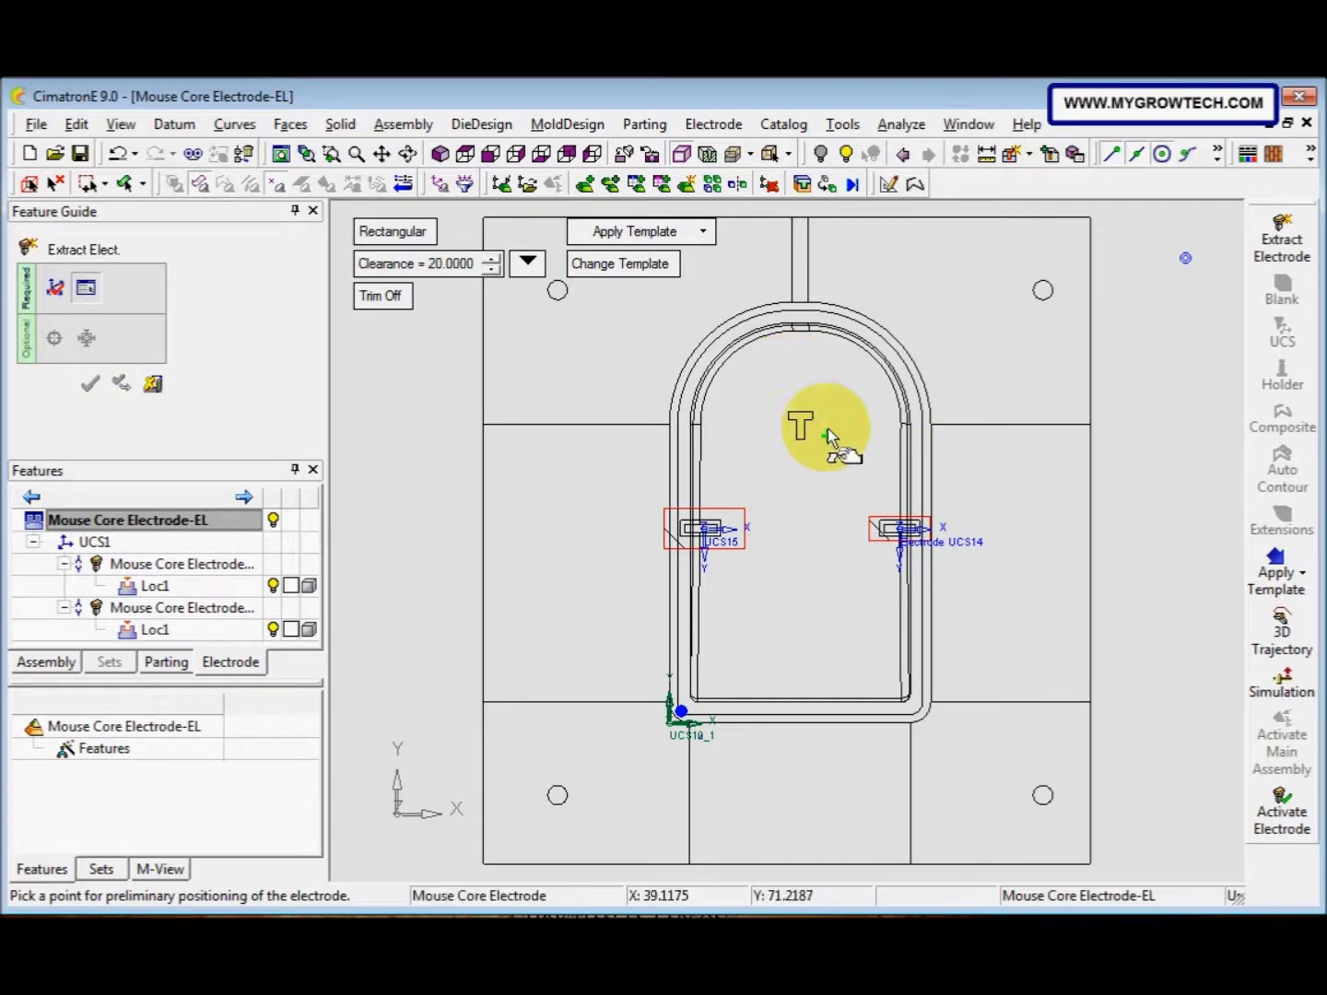
Extract the third electrode from the T-shaped groove with its frame centered and fitted to the faces, and finish extracting
left_click(1271, 262)
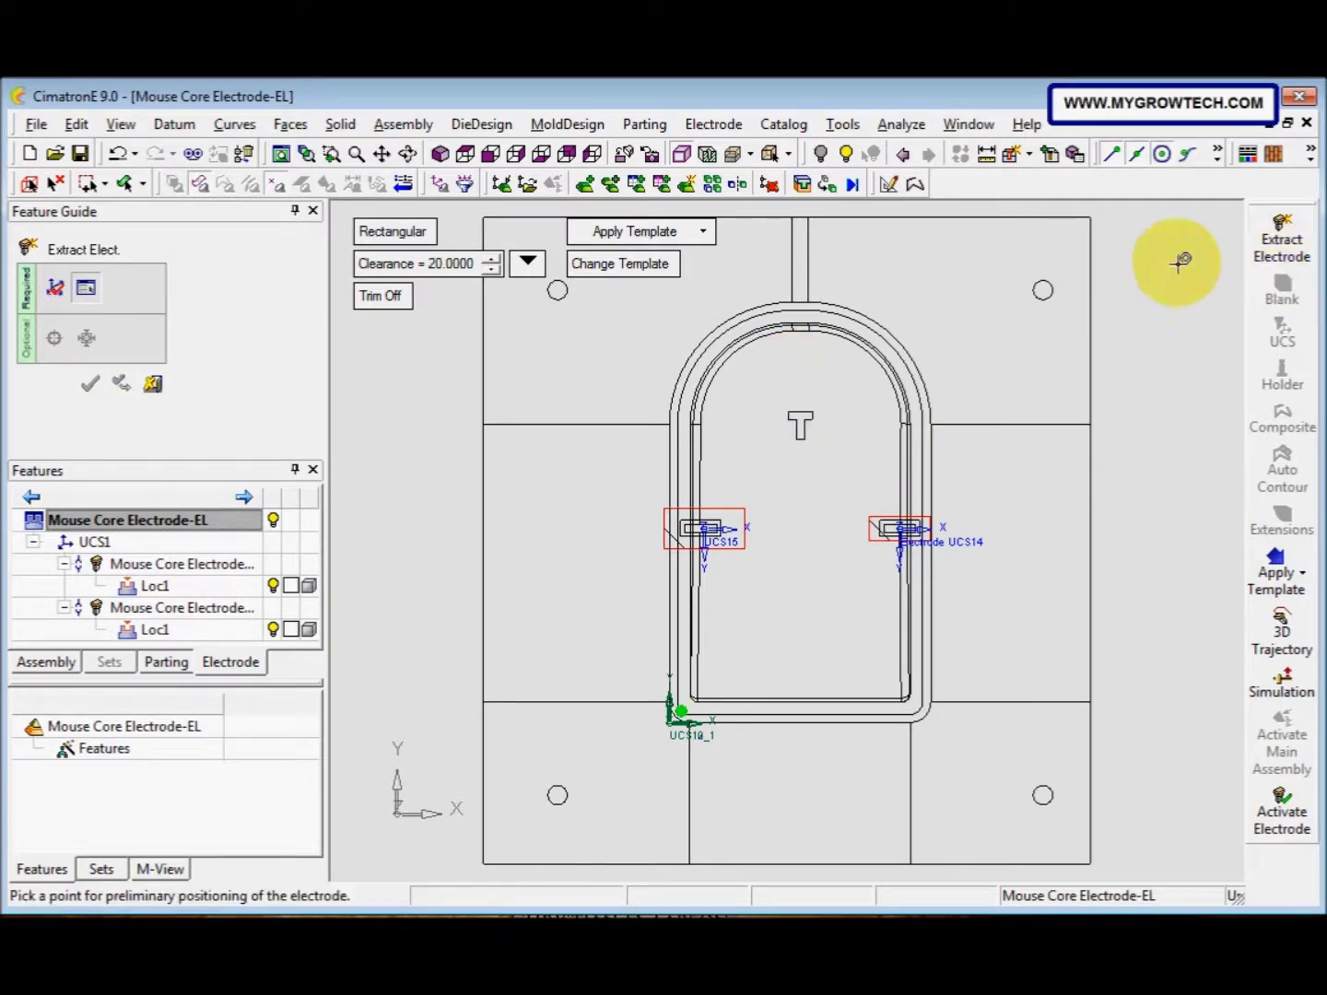
left_click(789, 439)
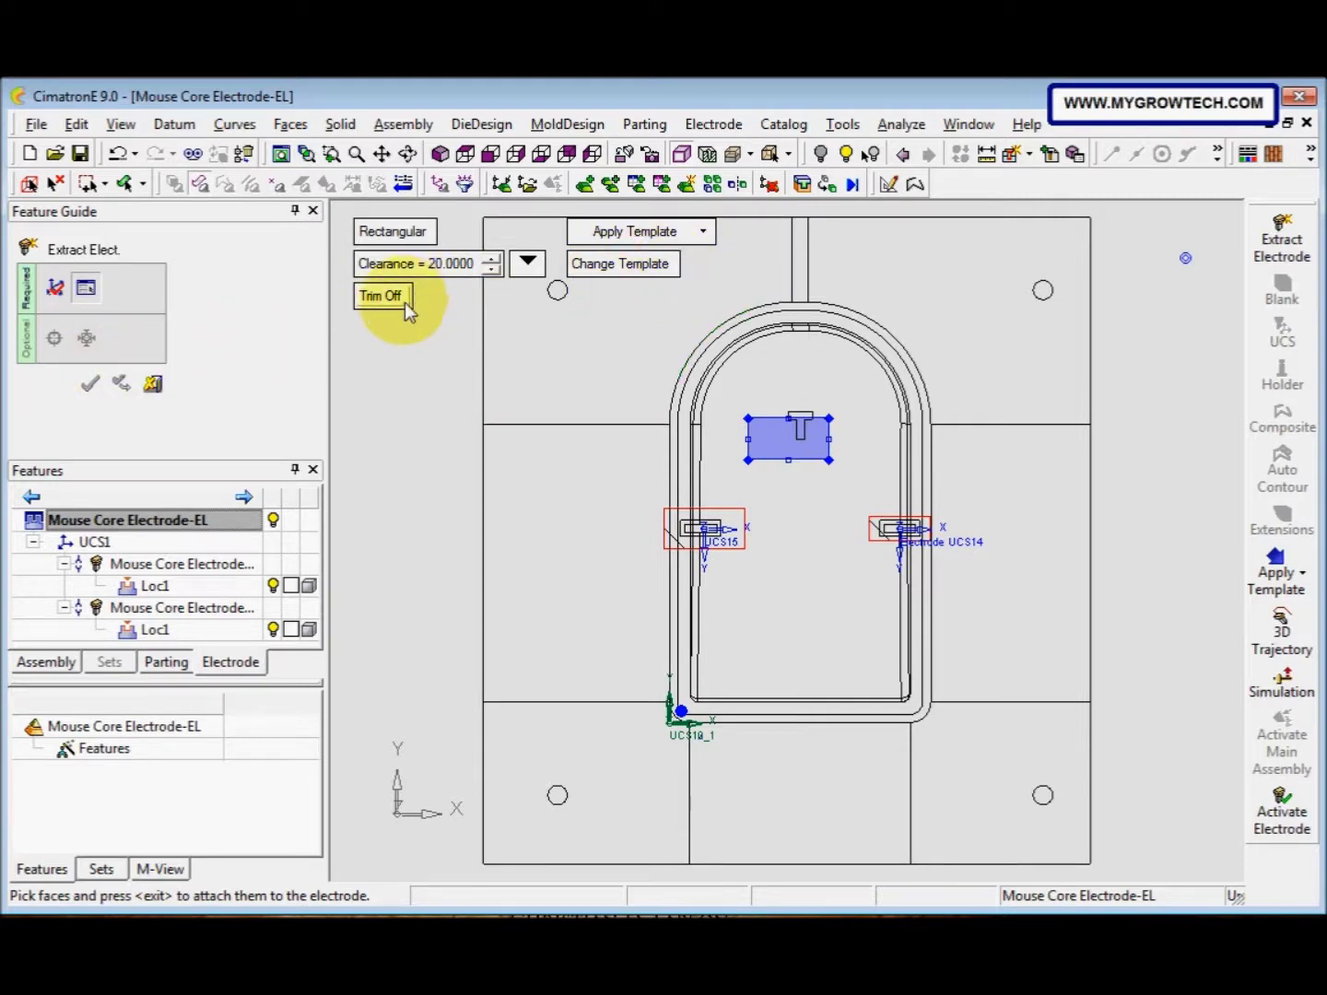
left_click(722, 343)
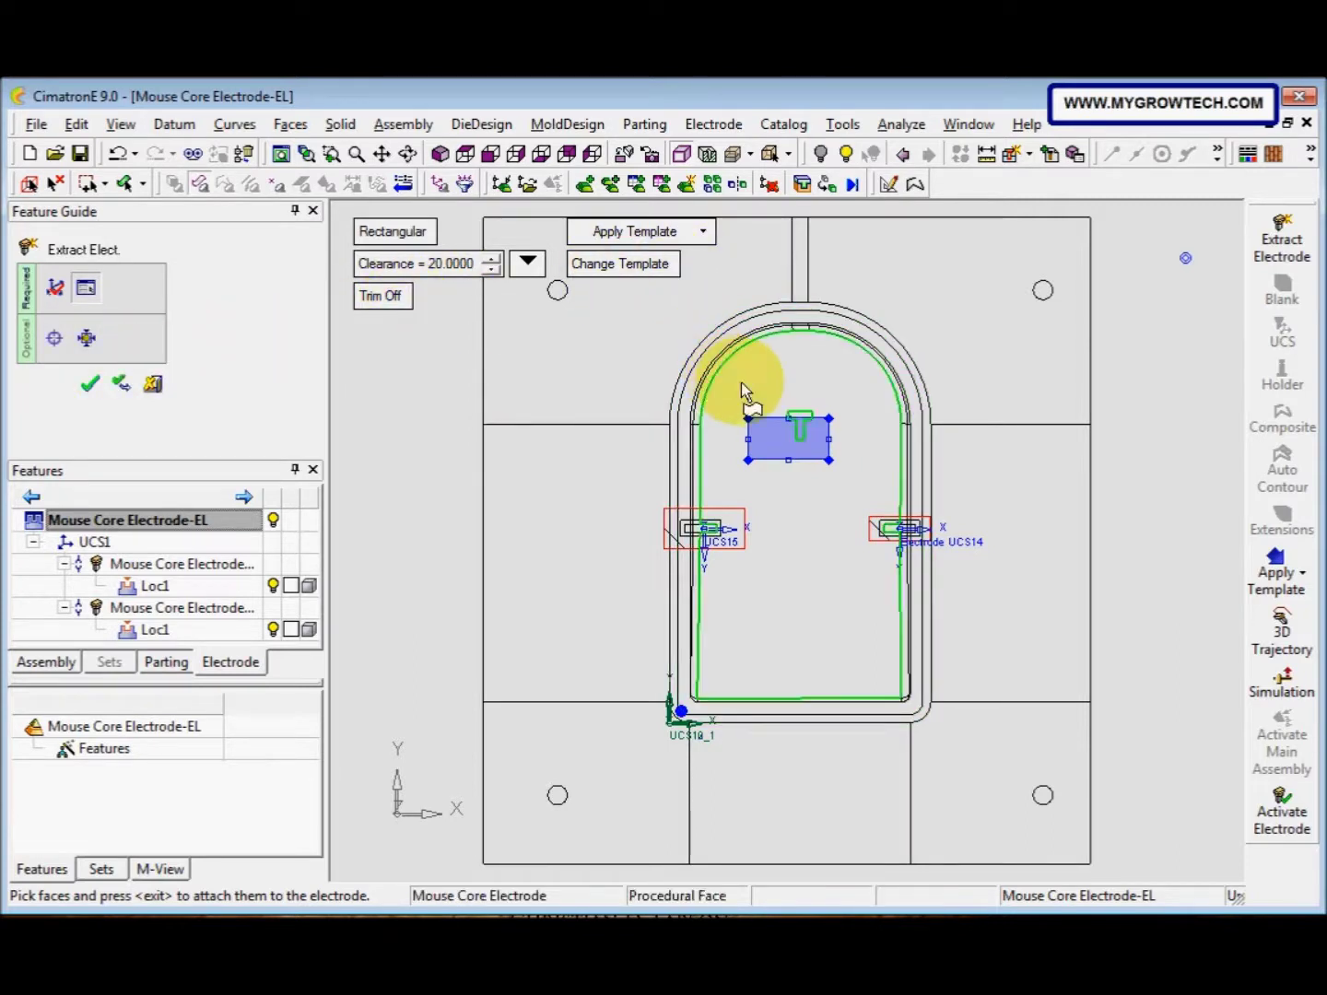
left_click_drag(772, 425, 779, 407)
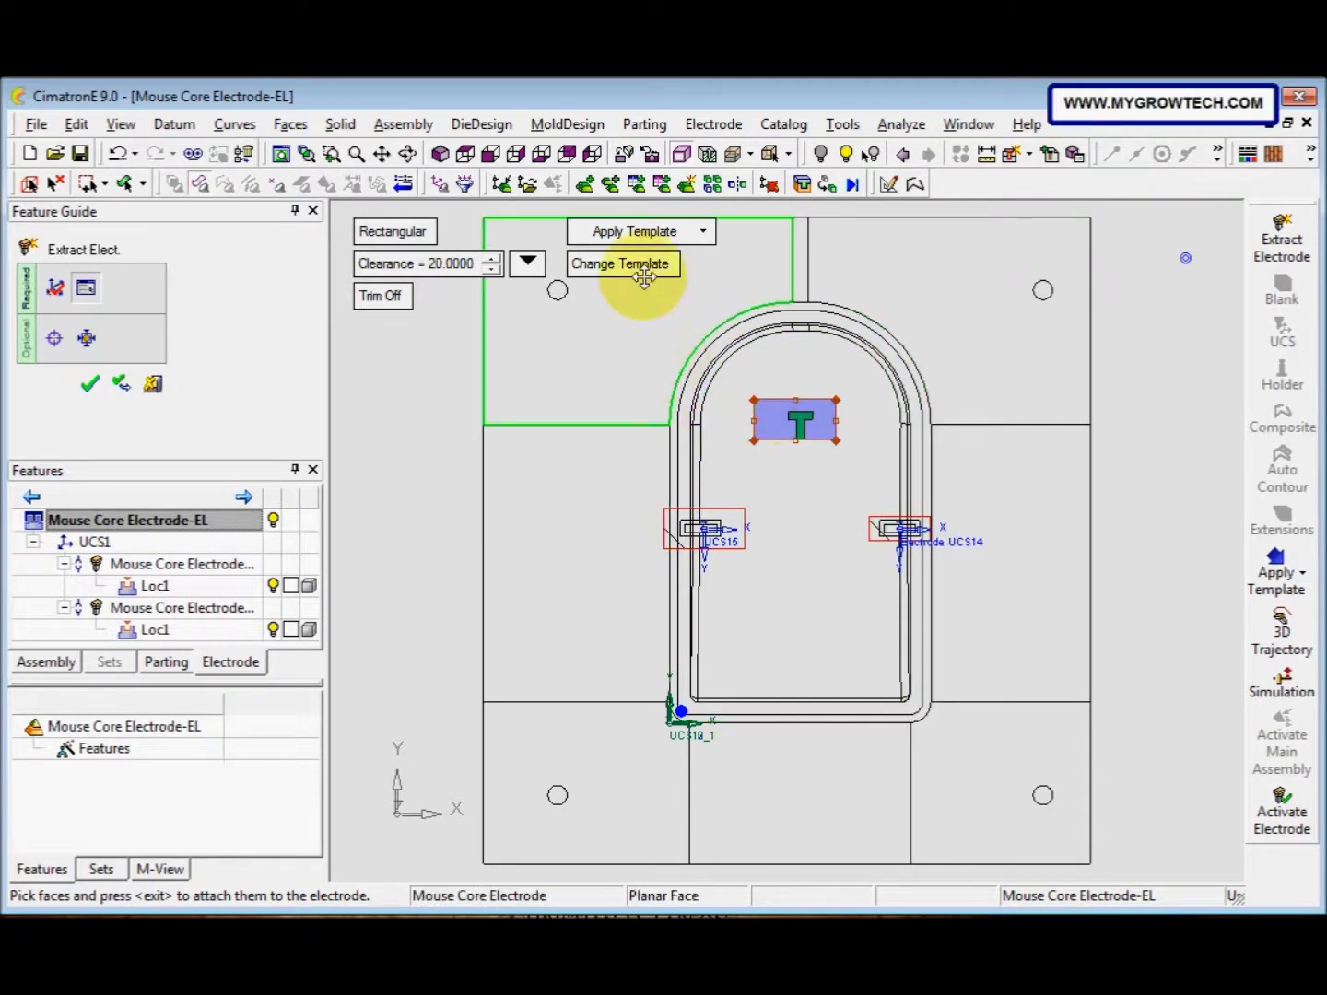
left_click(54, 339)
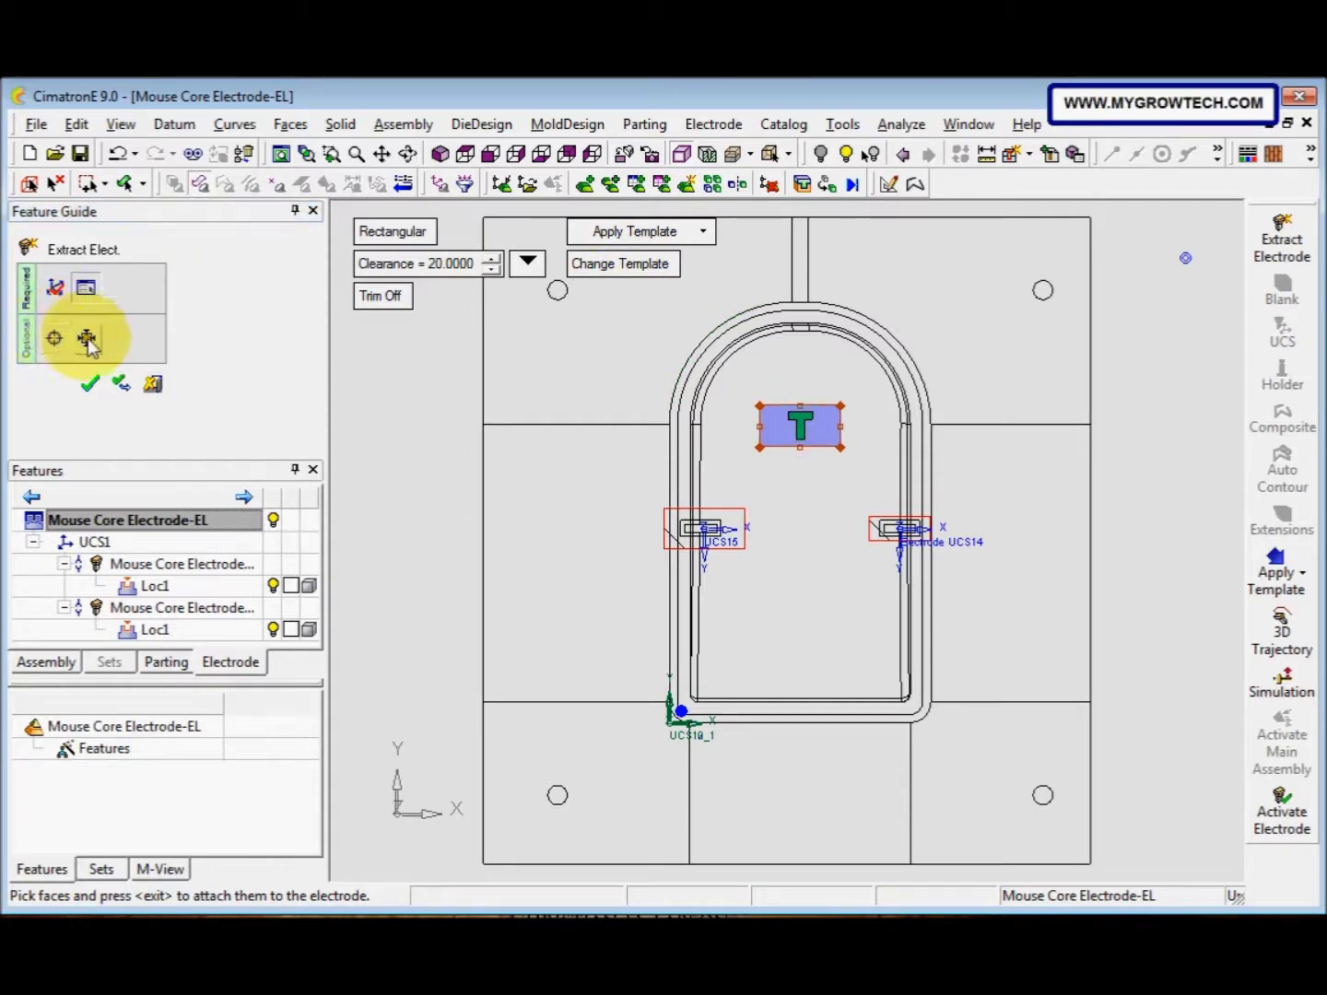
left_click(87, 339)
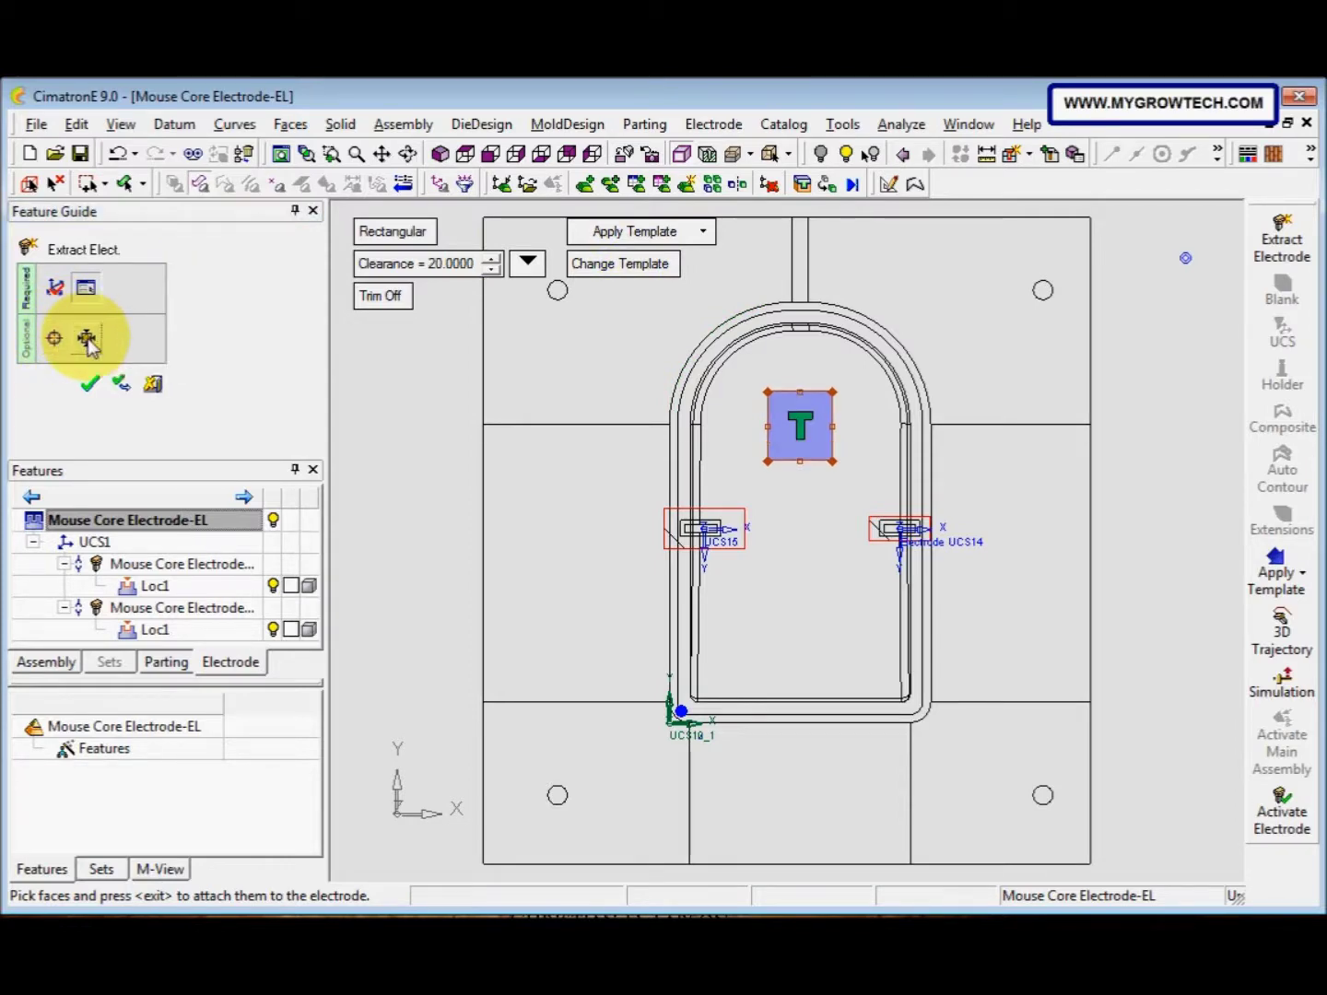
left_click(90, 385)
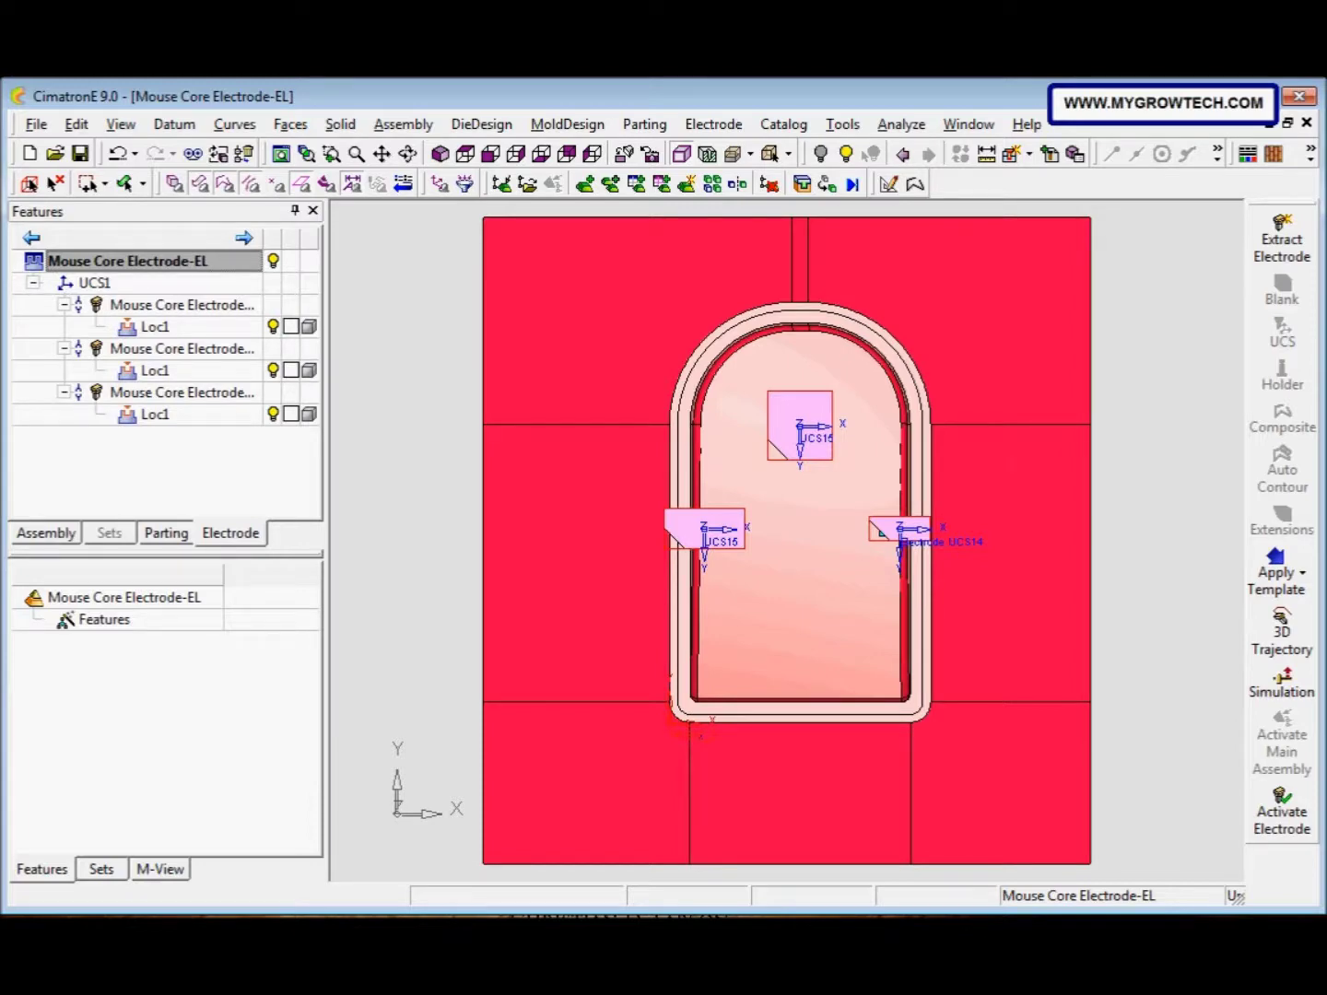
Inspect the three electrodes in the assembly and simulate sliding them out of the mouse core's grooves
middle_click_drag(870, 753, 682, 567)
scroll(903, 566, "down", 3)
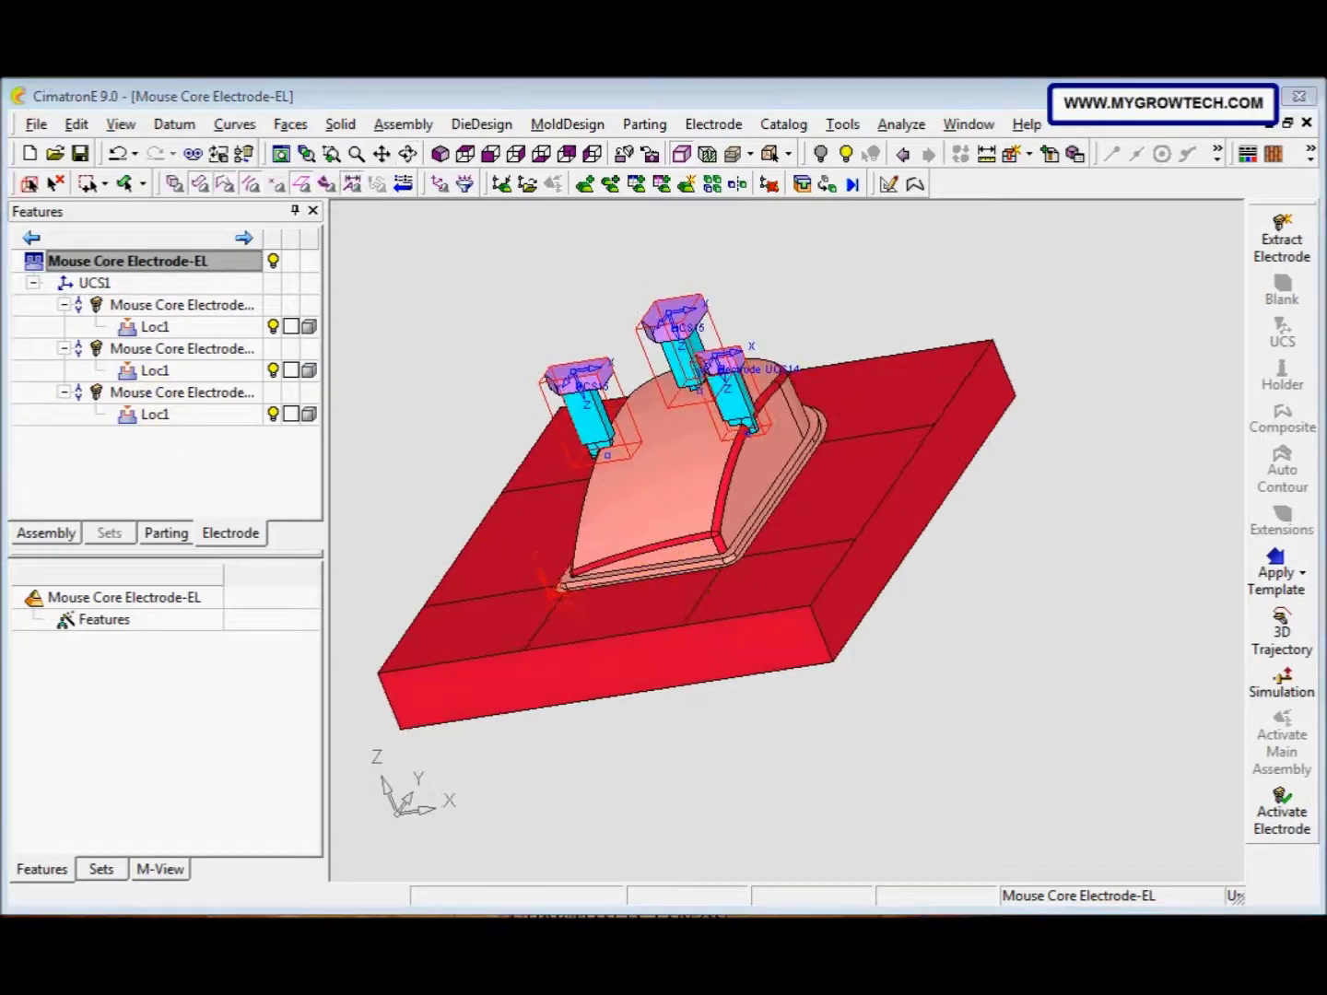
middle_click_drag(385, 782, 391, 786)
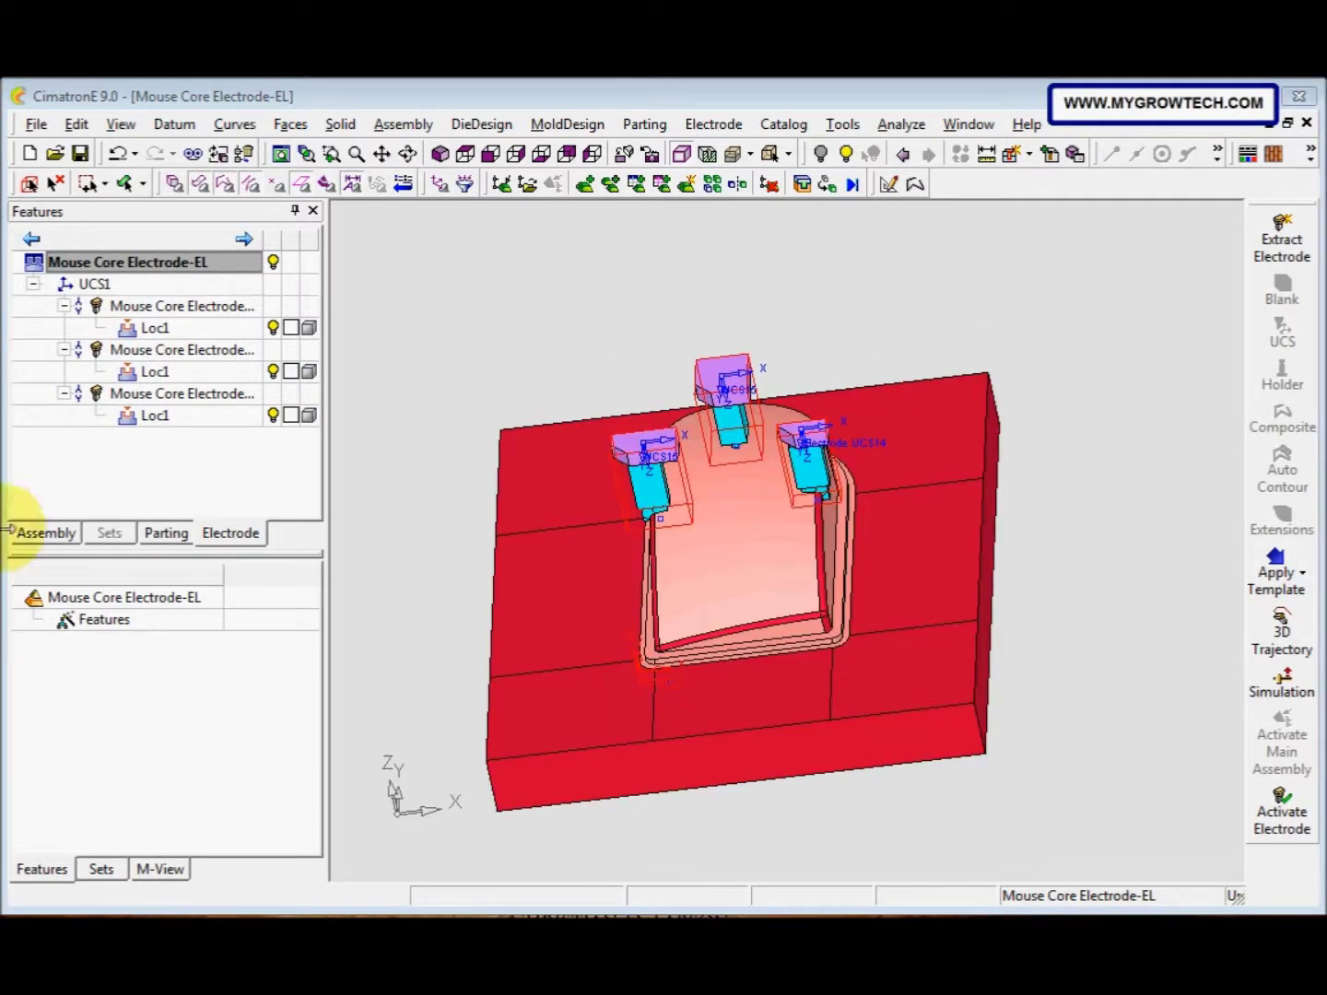
left_click(38, 533)
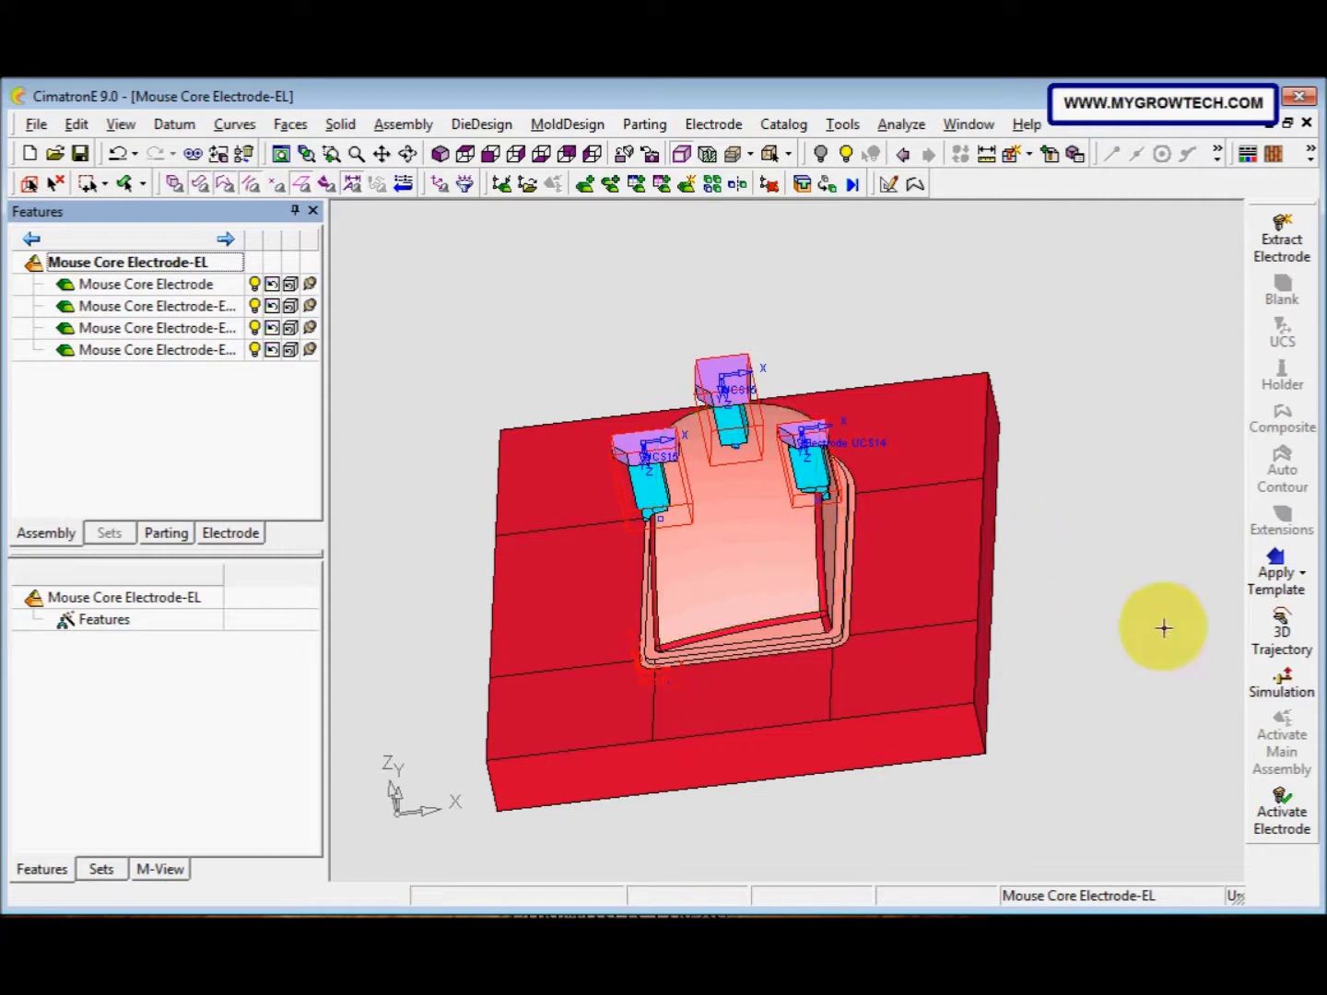
left_click(1281, 692)
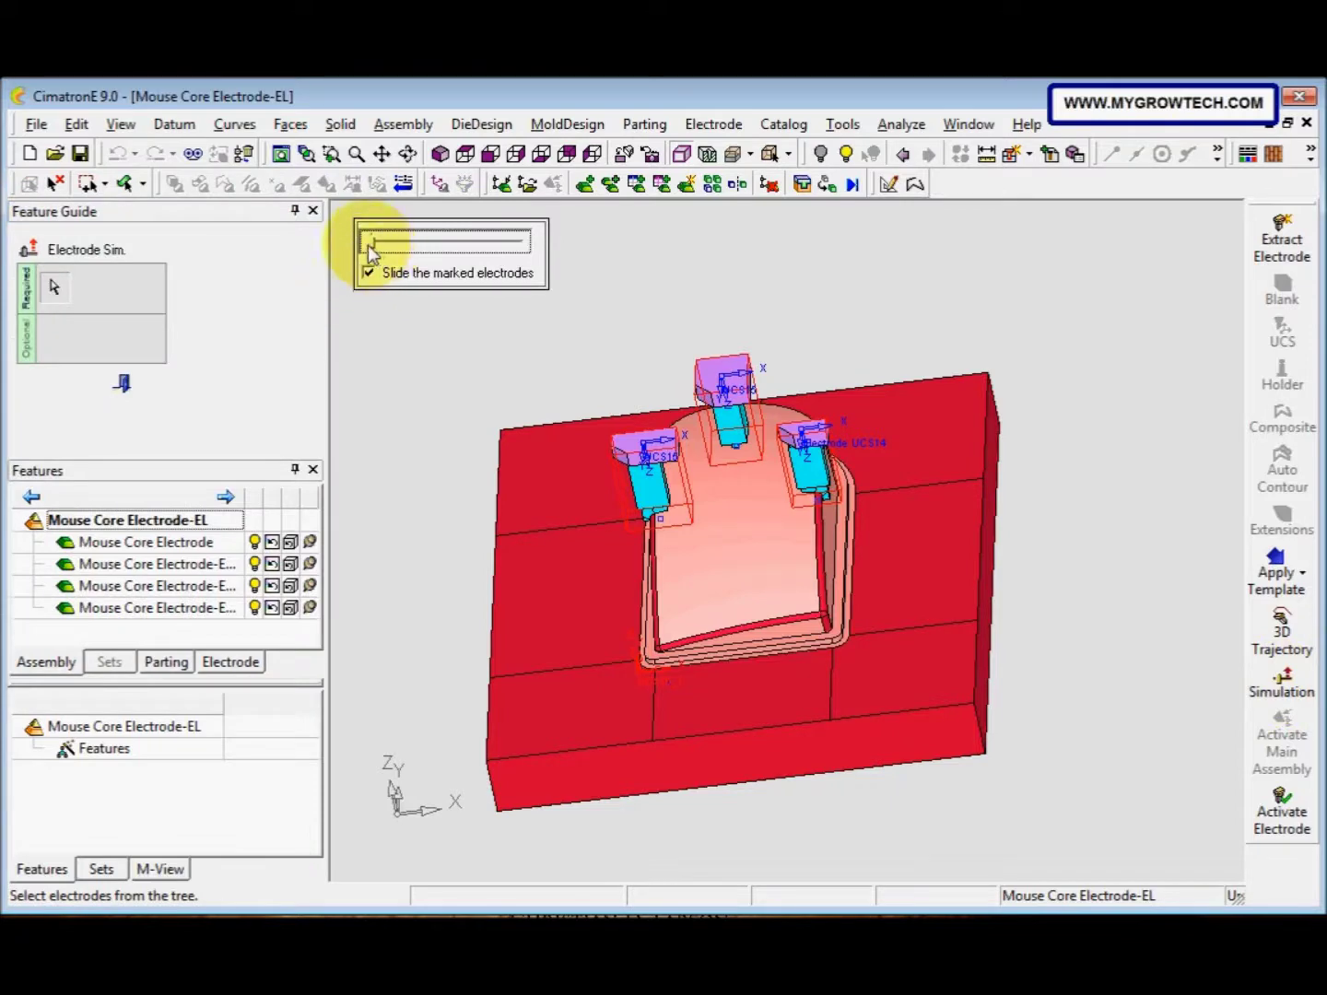
left_click_drag(368, 245, 449, 249)
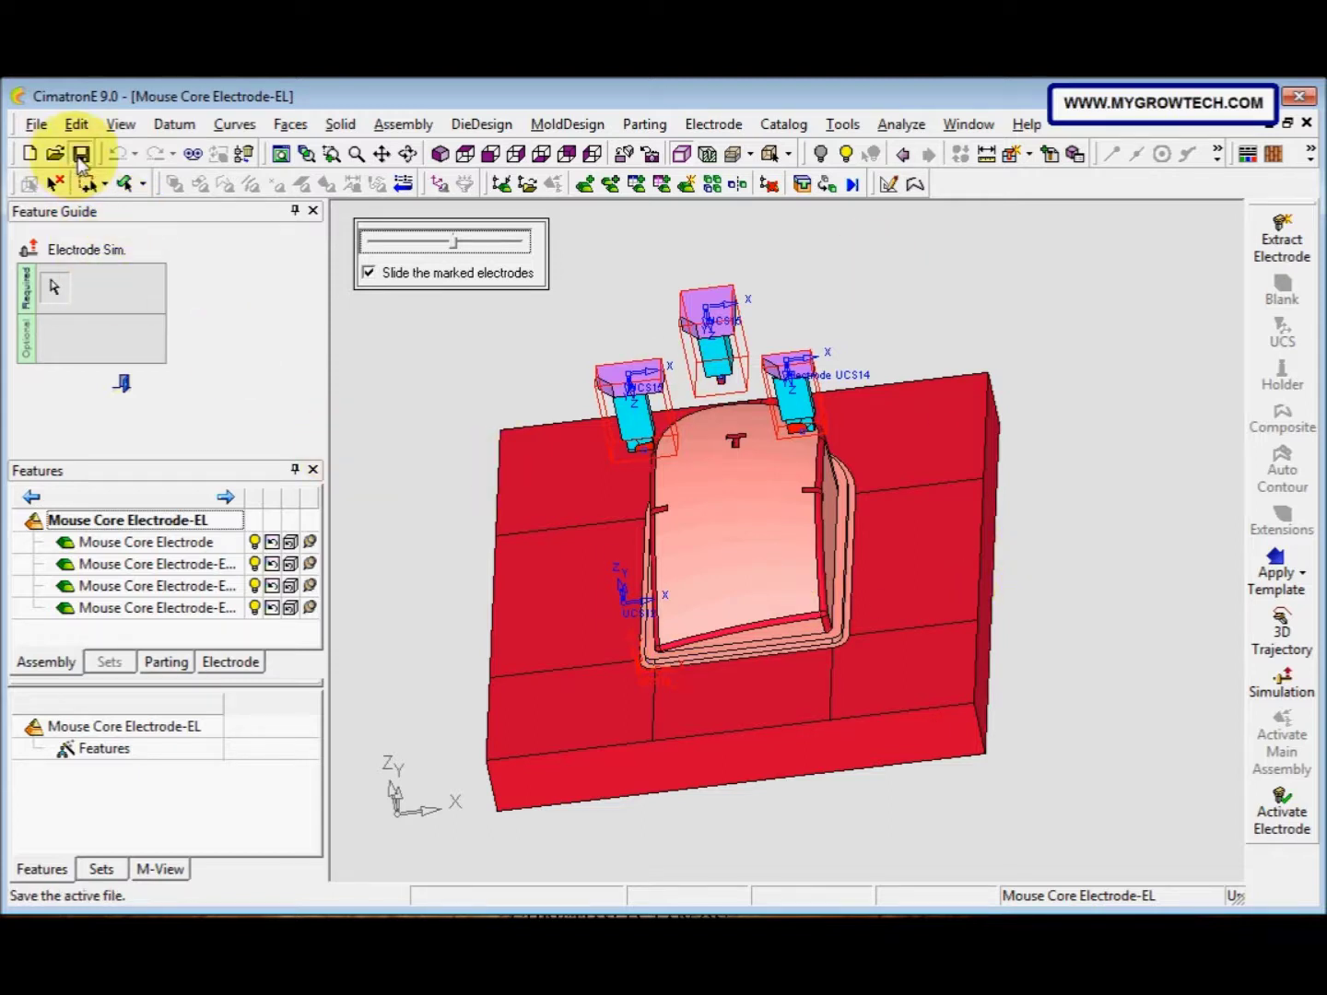
middle_click(30, 194)
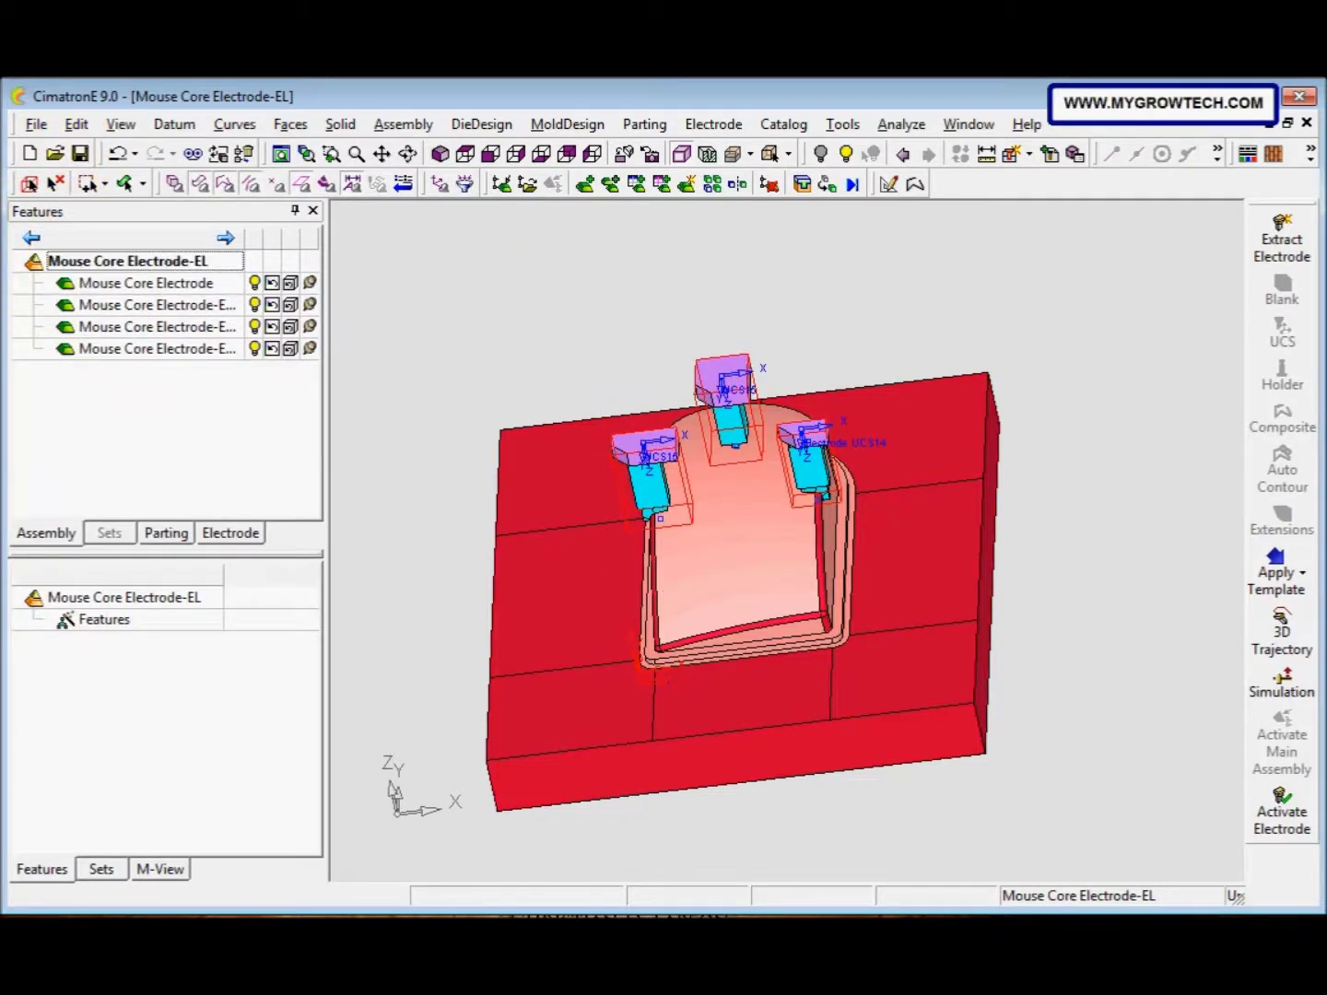